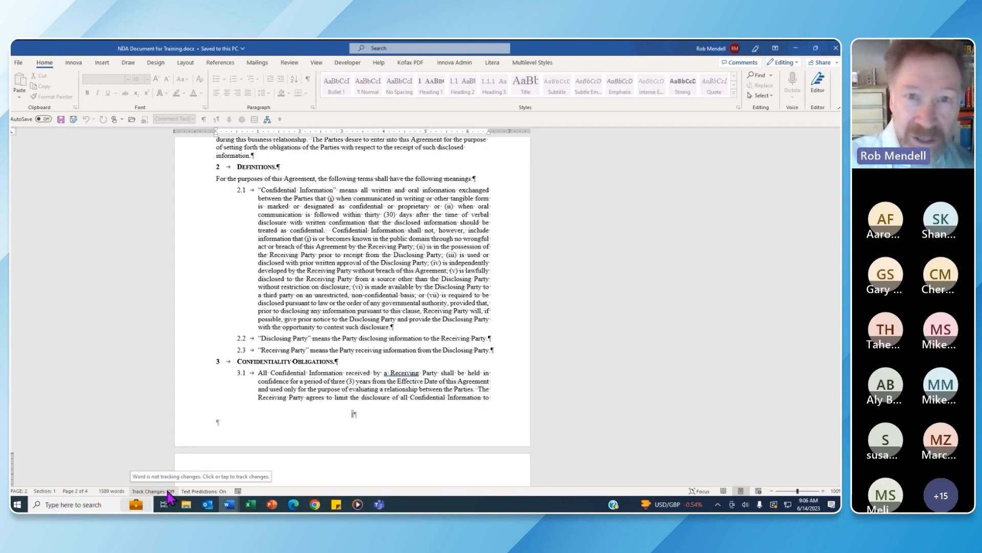
# Show the Overtype indicator in the status bar.
pyautogui.rightClick(304, 494)
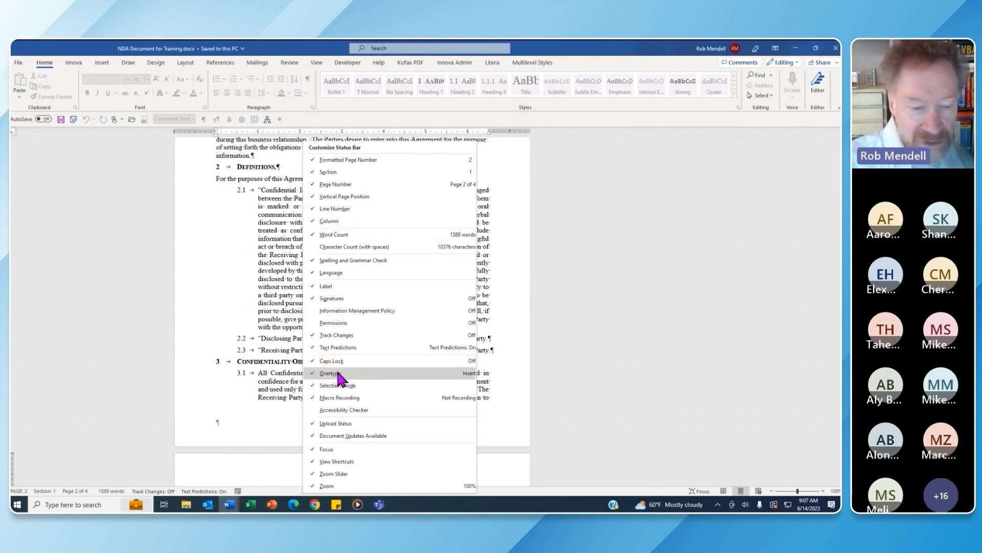
pyautogui.click(338, 373)
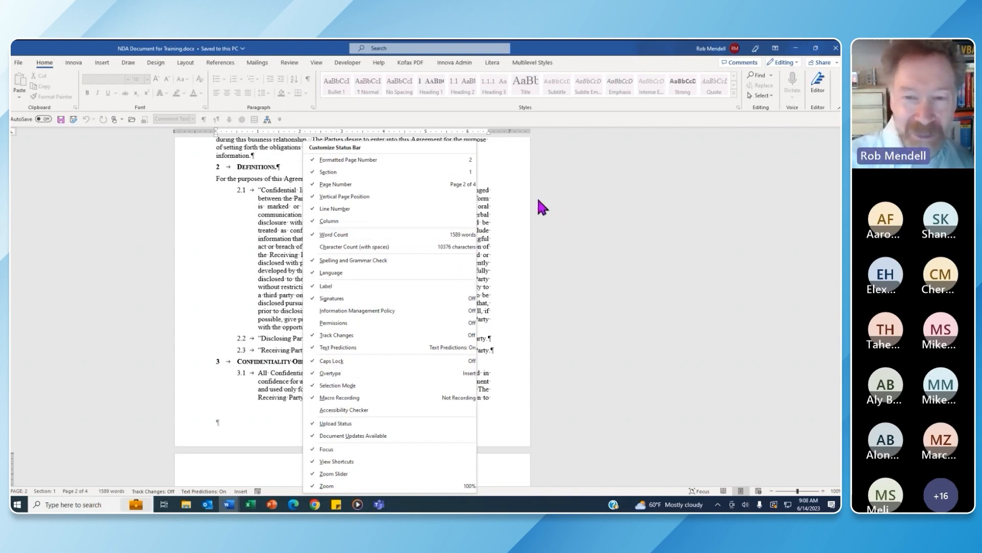
pyautogui.rightClick(285, 491)
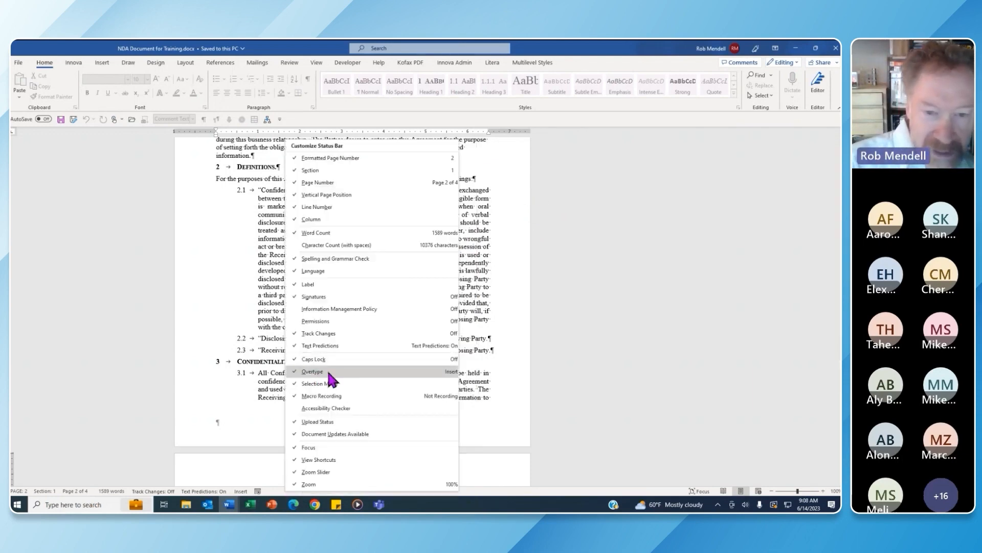
pyautogui.click(600, 244)
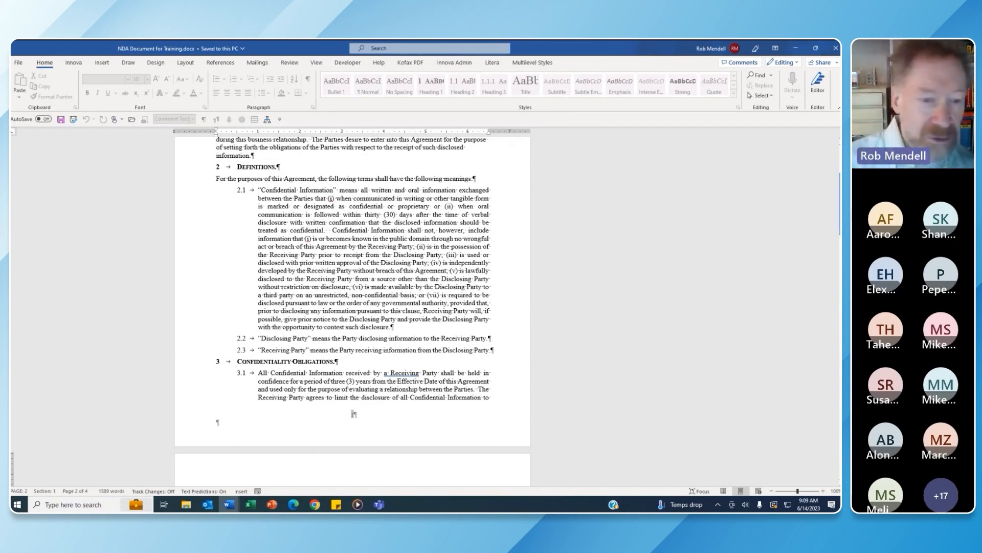
# Bookmark the phrase "Confidential Information as the Receiving Party" in clause 3.1 with the name CI.
pyautogui.scroll(-6, 354, 414)
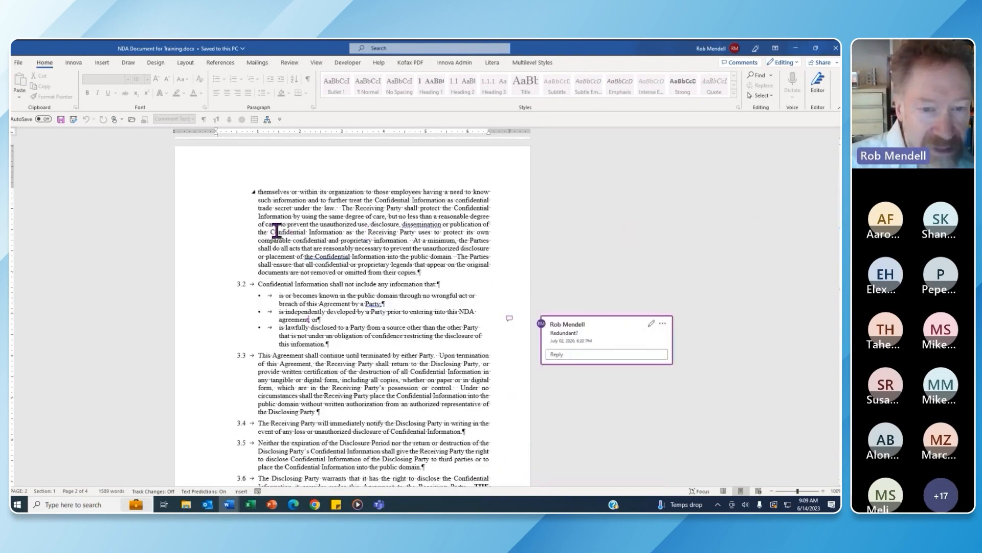
pyautogui.moveTo(270, 231); pyautogui.dragTo(417, 233)
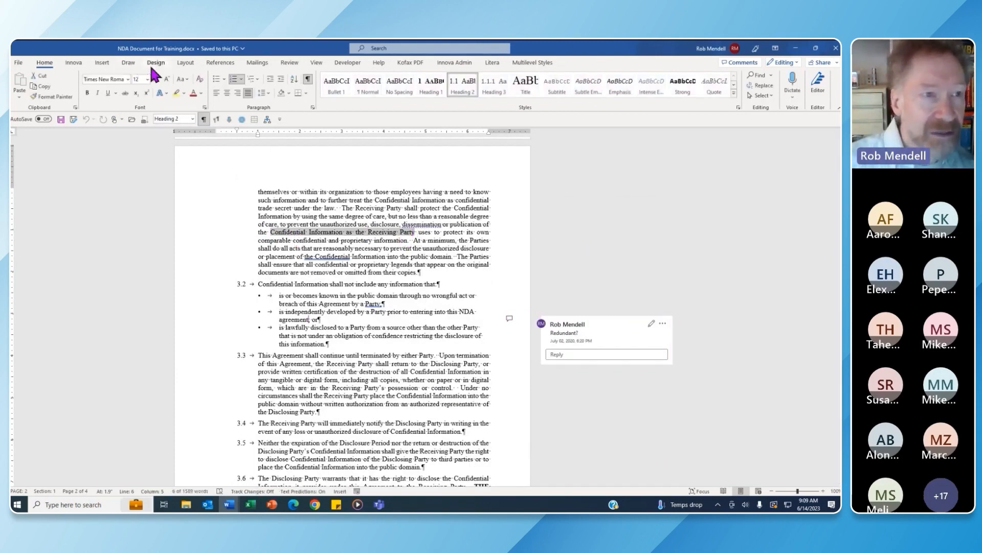
pyautogui.click(110, 64)
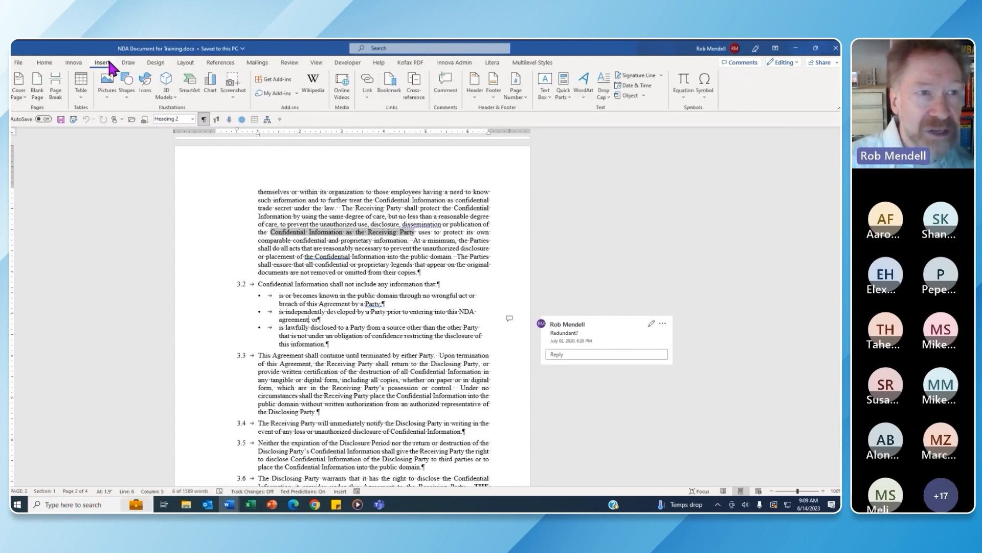
pyautogui.click(394, 94)
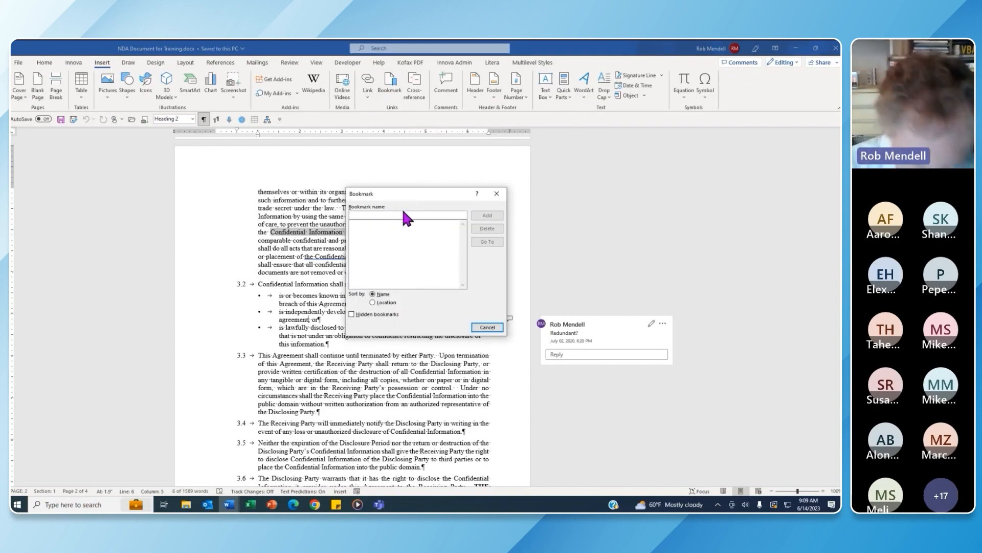
pyautogui.write('CI')
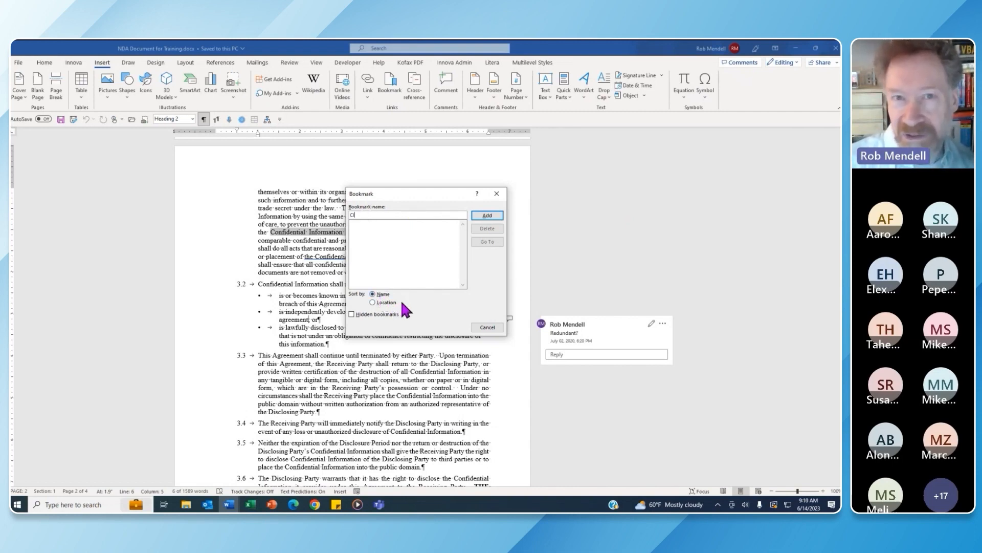
pyautogui.click(485, 215)
pyautogui.click(412, 200)
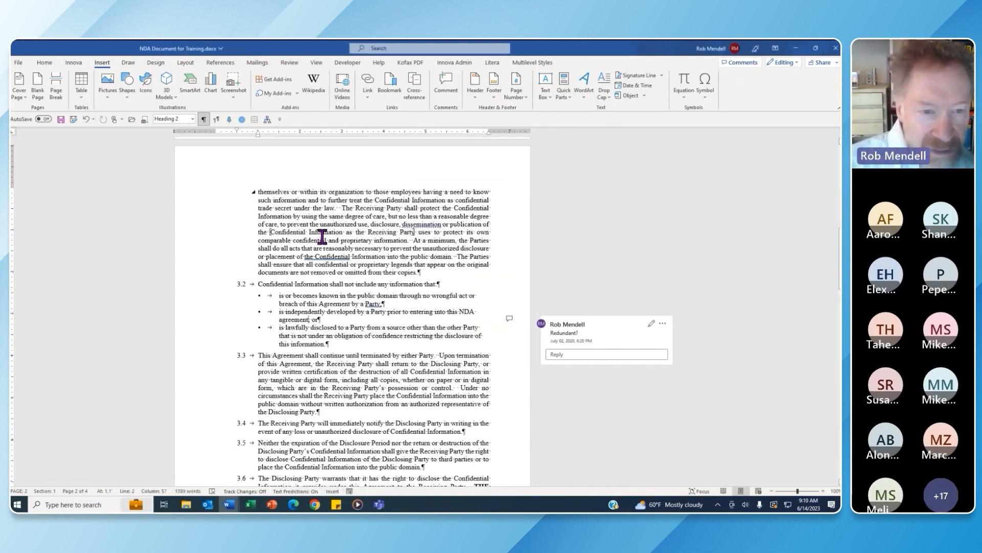
# Examine up close the bookmark brackets around the bookmarked phrase in clause 3.1.
pyautogui.click(824, 491)
pyautogui.click(824, 492)
pyautogui.click(823, 492)
pyautogui.click(824, 492)
pyautogui.click(824, 492)
pyautogui.click(824, 492)
pyautogui.click(823, 492)
pyautogui.click(824, 492)
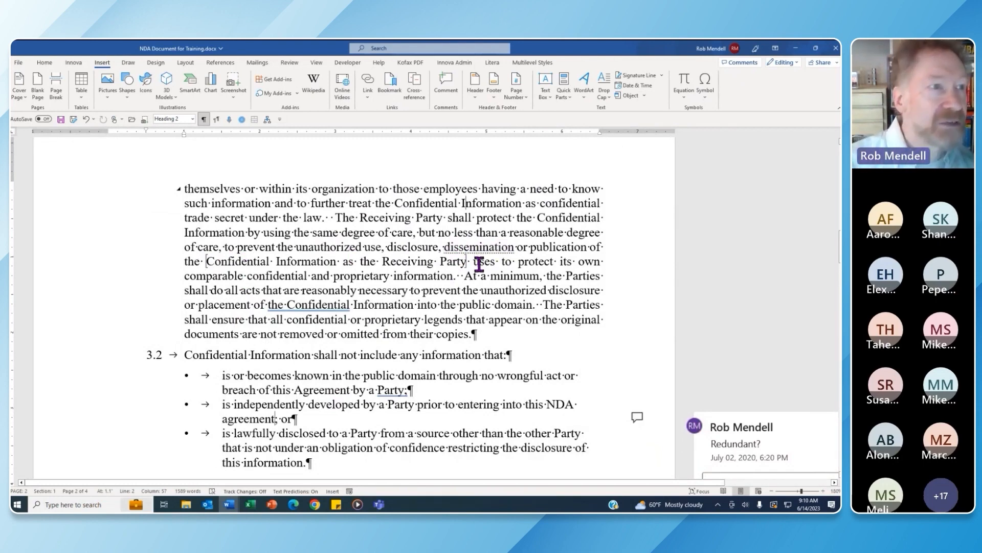
# Check the Show bookmarks setting under Show document content in Word's advanced options.
pyautogui.click(19, 61)
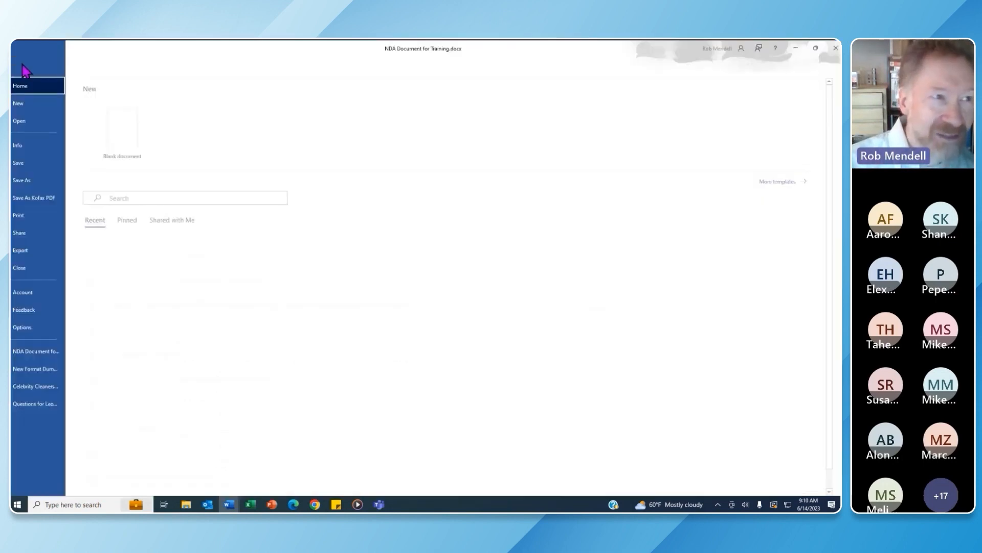
pyautogui.click(57, 326)
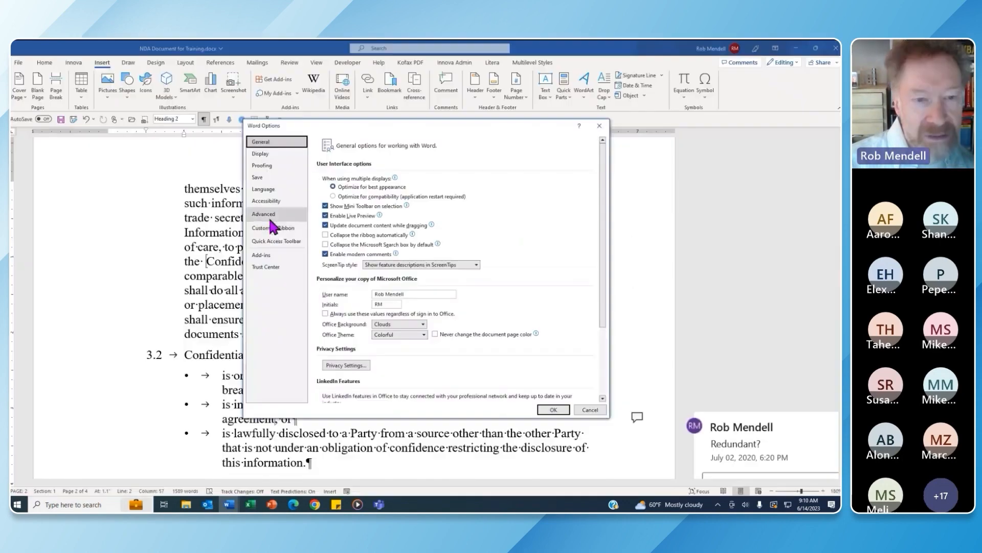
pyautogui.click(287, 215)
pyautogui.scroll(-10, 353, 266)
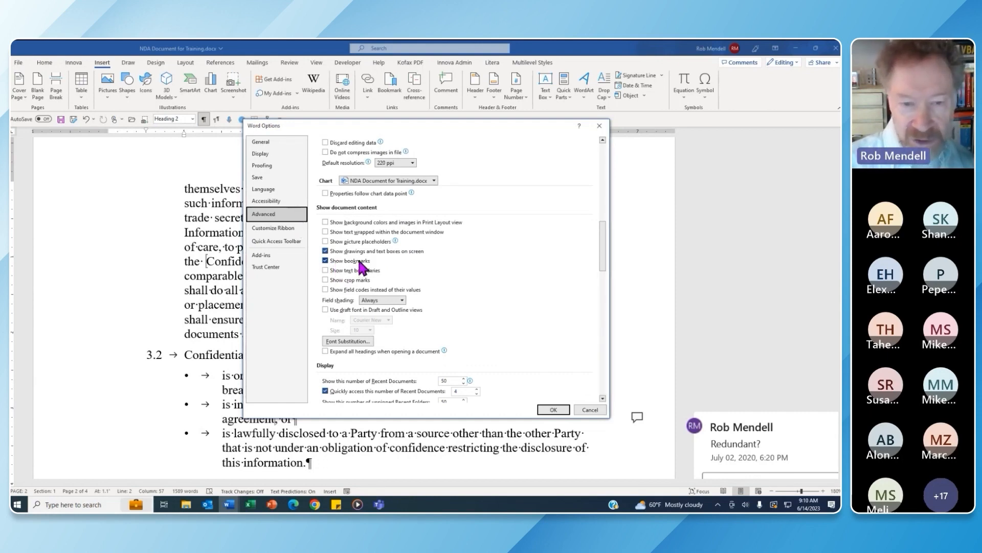
pyautogui.click(560, 412)
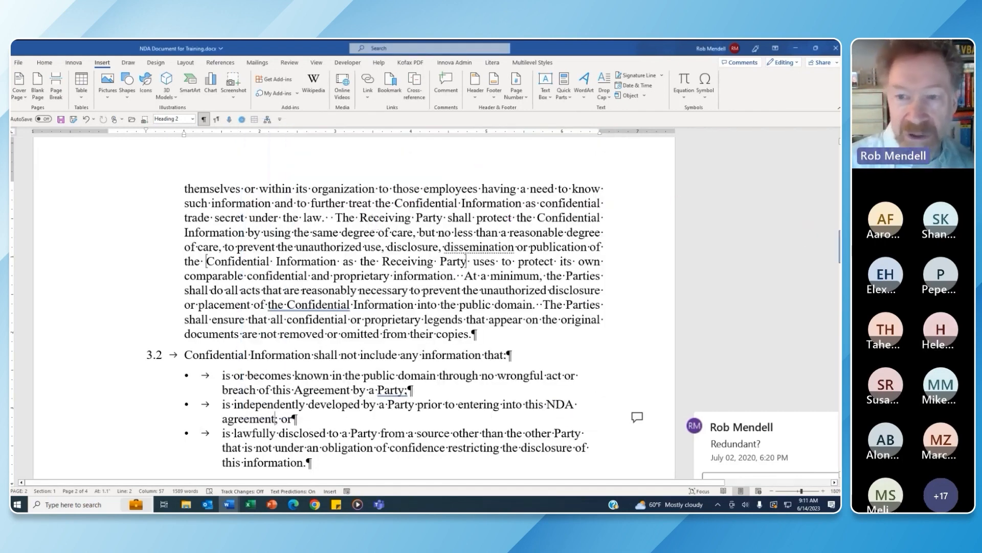
# Go to the CI bookmark from clause 2.1 using the Go To command, and clear the resulting selection.
pyautogui.moveTo(840, 246); pyautogui.dragTo(840, 195)
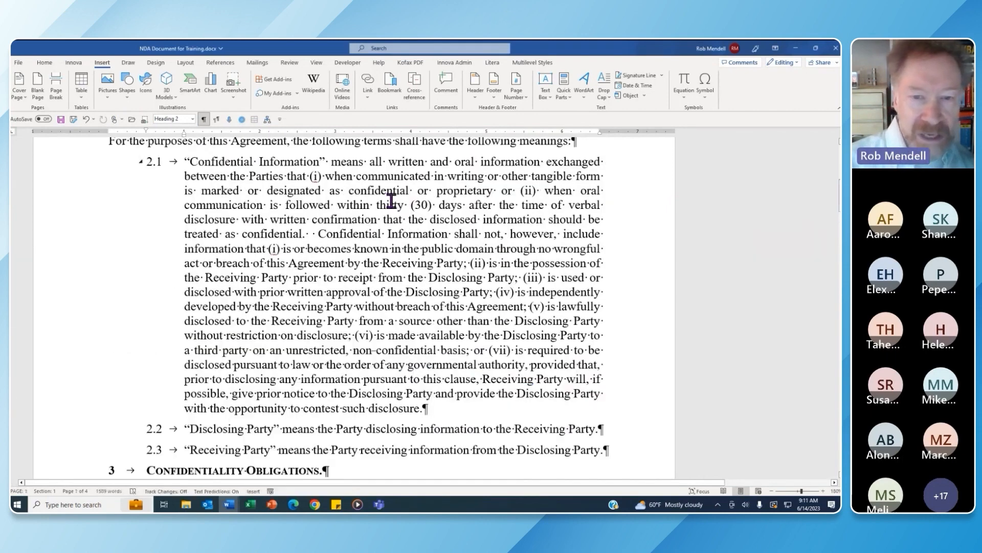
pyautogui.moveTo(388, 196); pyautogui.dragTo(410, 196)
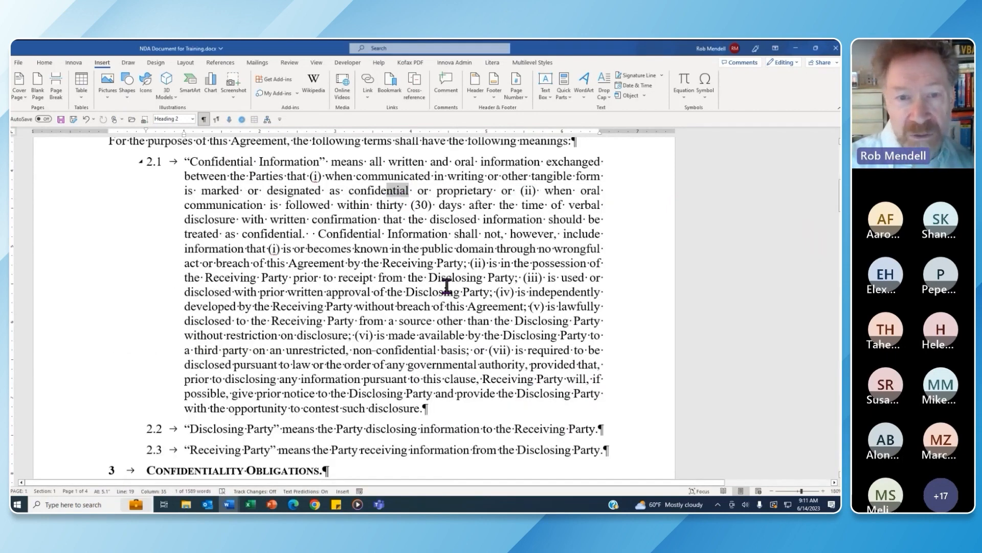
pyautogui.hotkey('ctrl', 'g')
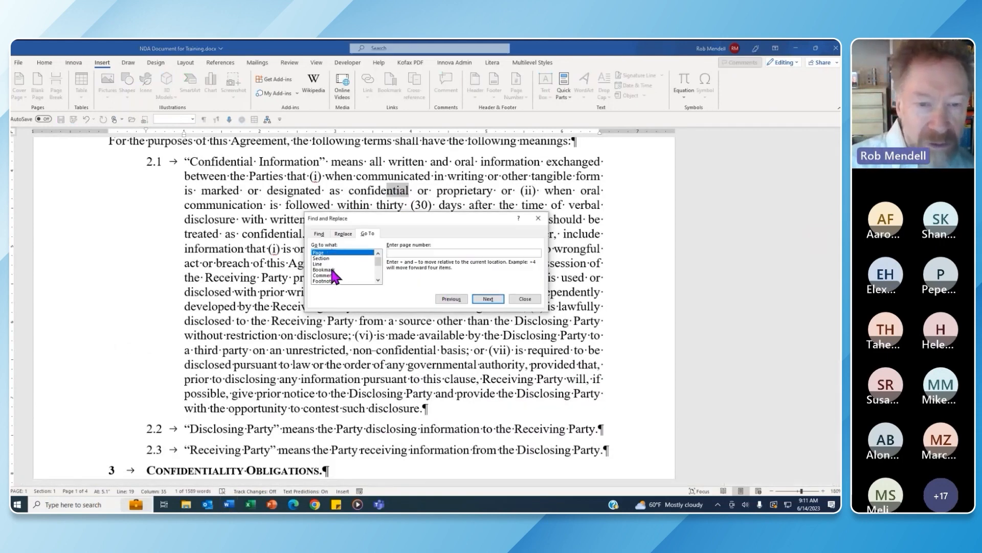
pyautogui.click(328, 269)
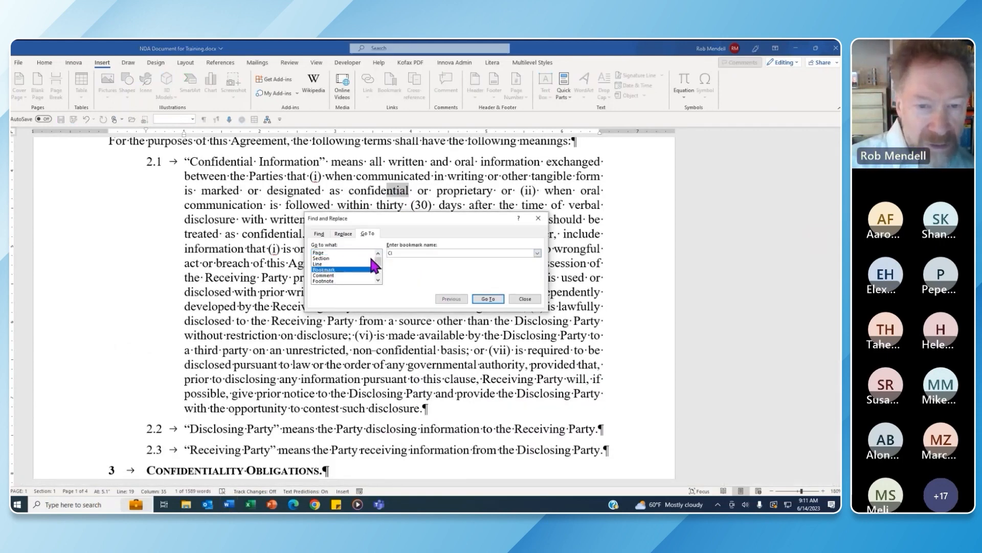
pyautogui.click(537, 253)
pyautogui.click(538, 254)
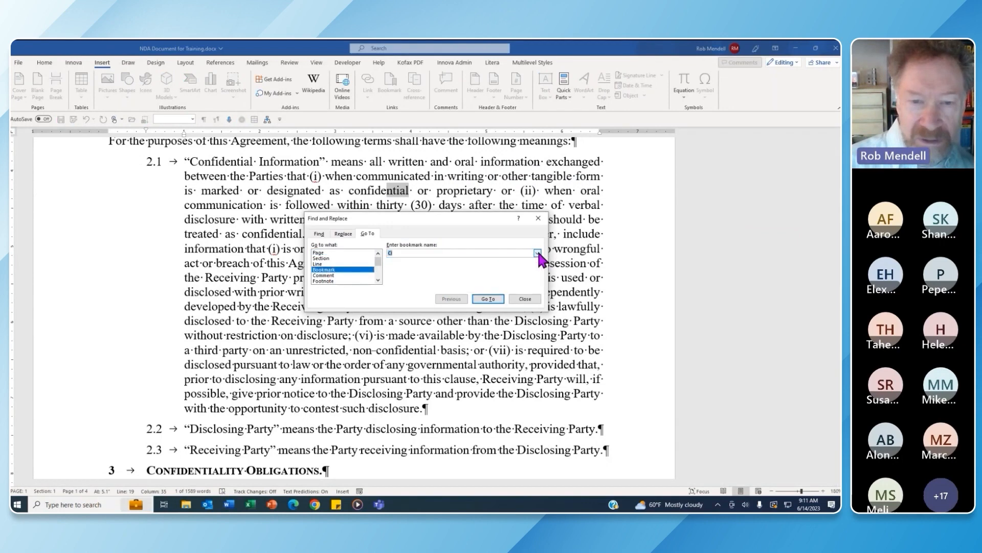
pyautogui.click(488, 299)
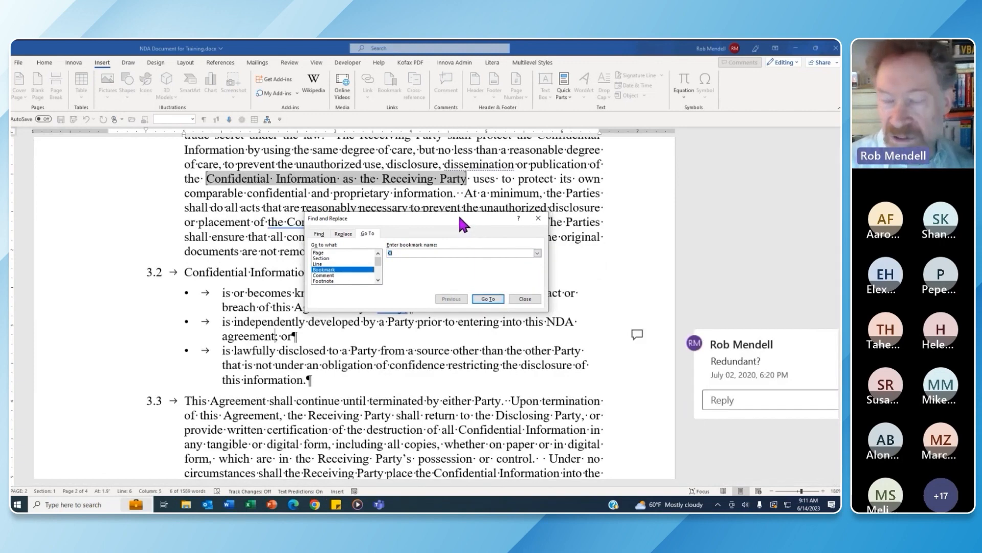
pyautogui.click(538, 219)
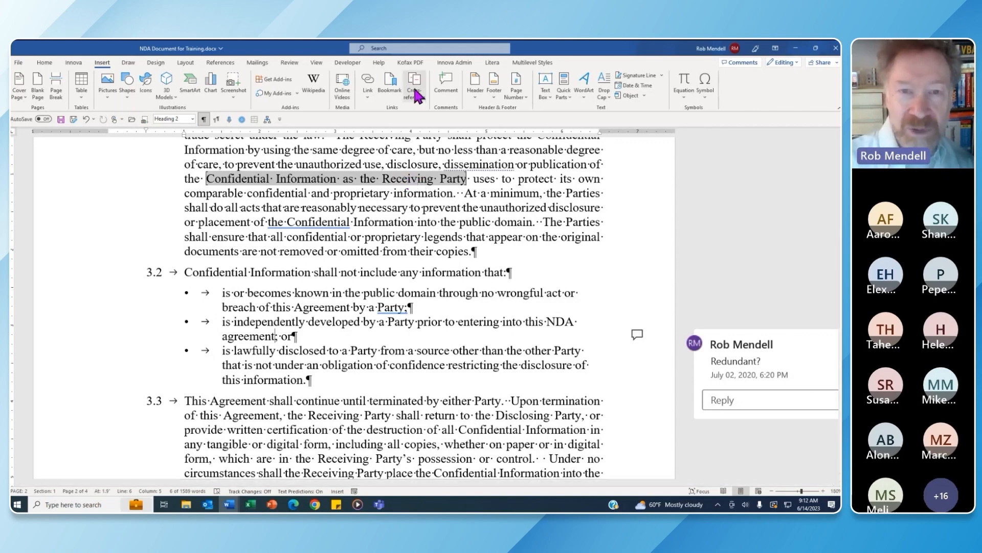
pyautogui.click(439, 209)
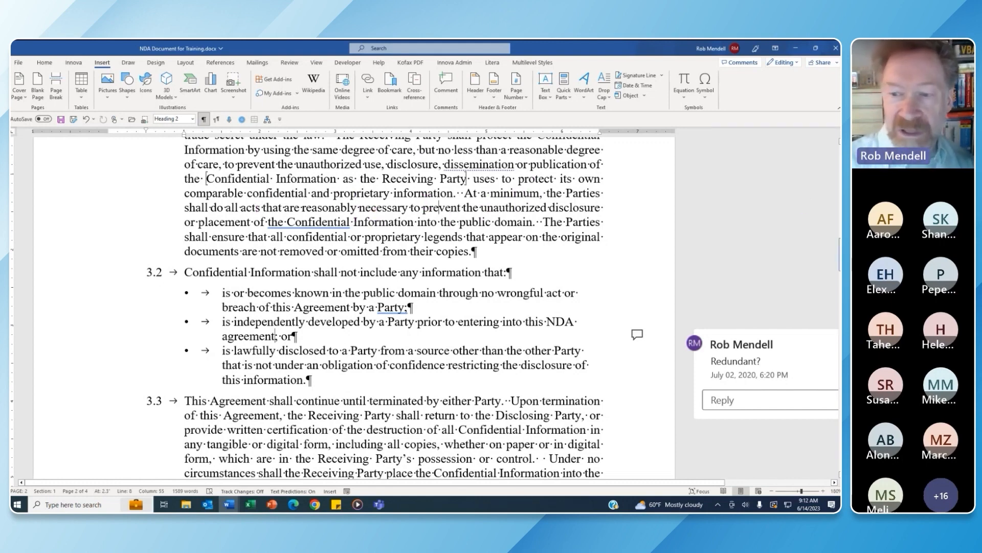
# Open the Styles pane, try it floating before docking it beside the document, and inspect the Background heading's Heading 1 style.
pyautogui.moveTo(840, 255); pyautogui.dragTo(840, 163)
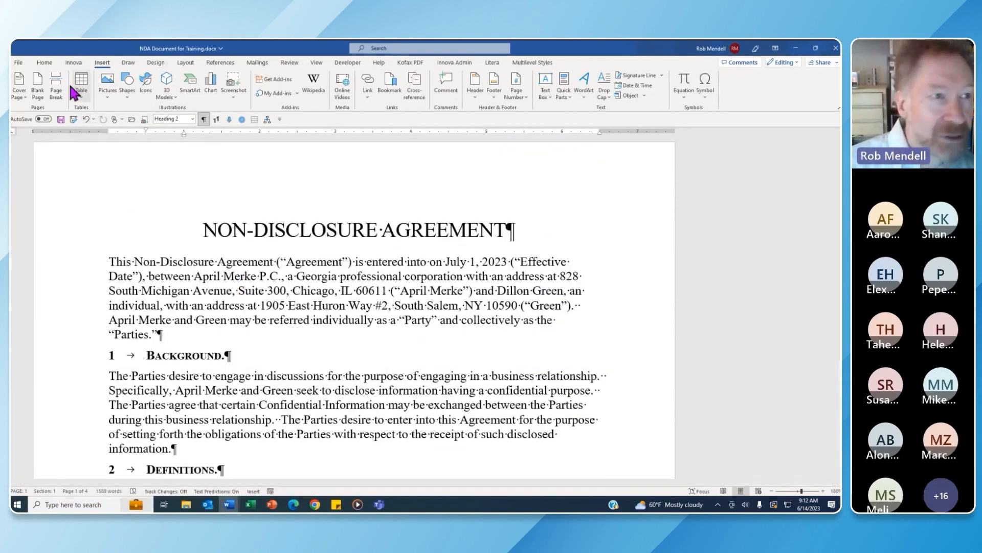
pyautogui.click(46, 63)
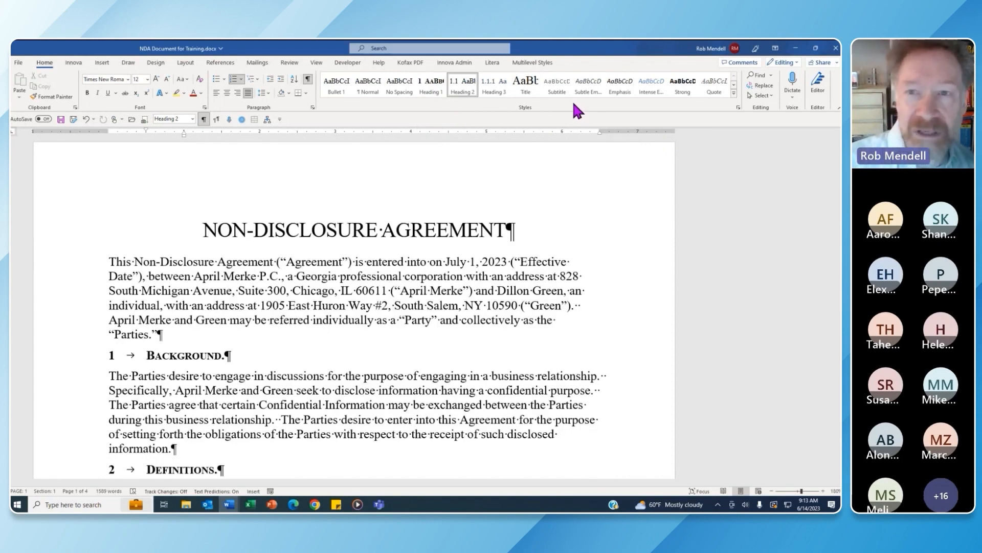
pyautogui.click(738, 107)
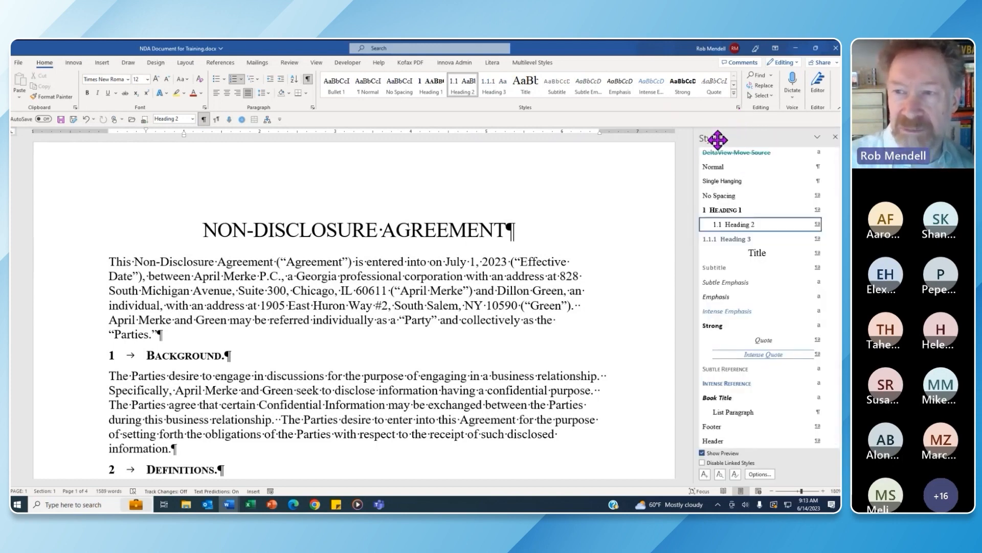
pyautogui.moveTo(718, 138); pyautogui.dragTo(605, 168)
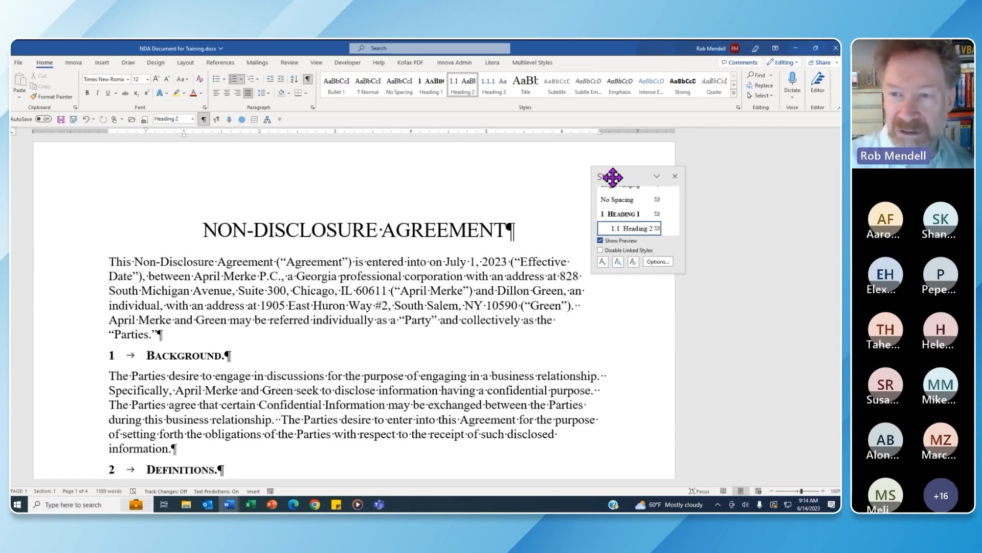
pyautogui.doubleClick(614, 178)
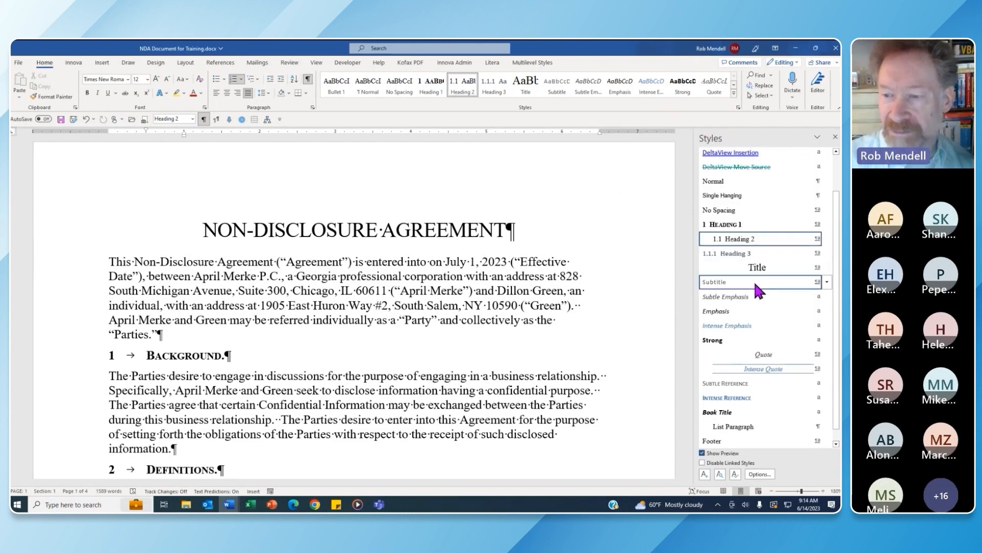
pyautogui.scroll(-1, 840, 262)
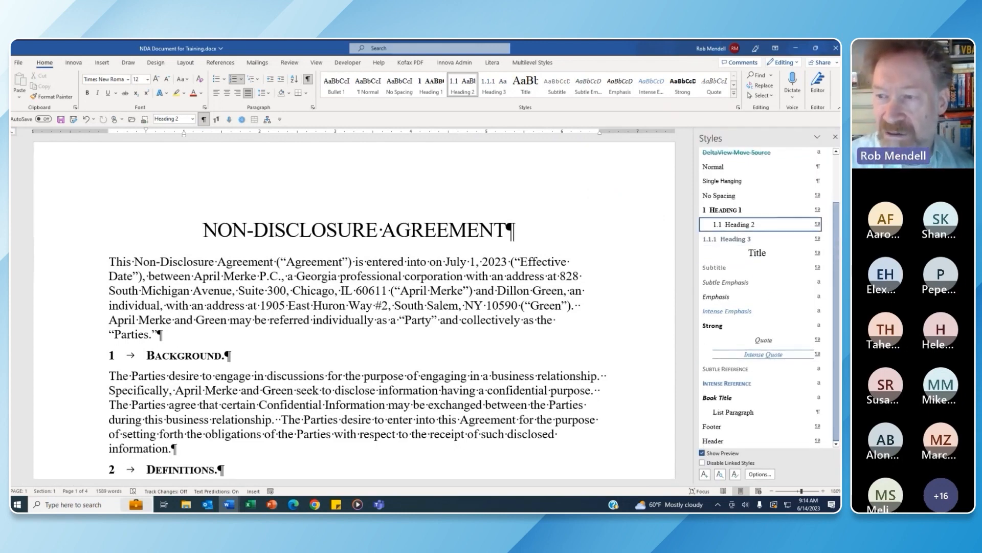
pyautogui.moveTo(840, 234)
pyautogui.mouseDown()
pyautogui.moveTo(840, 194)
pyautogui.moveTo(840, 235)
pyautogui.mouseUp()
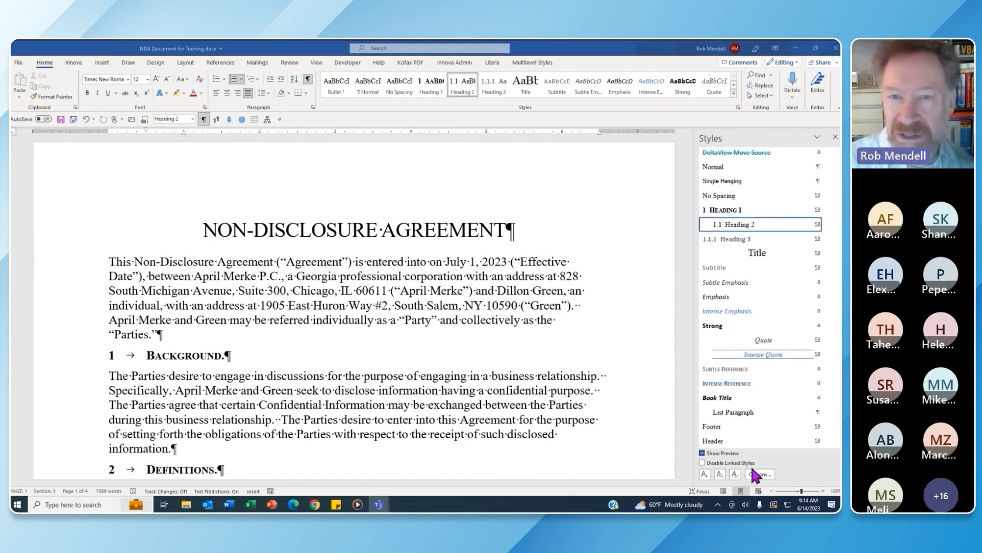
pyautogui.click(201, 353)
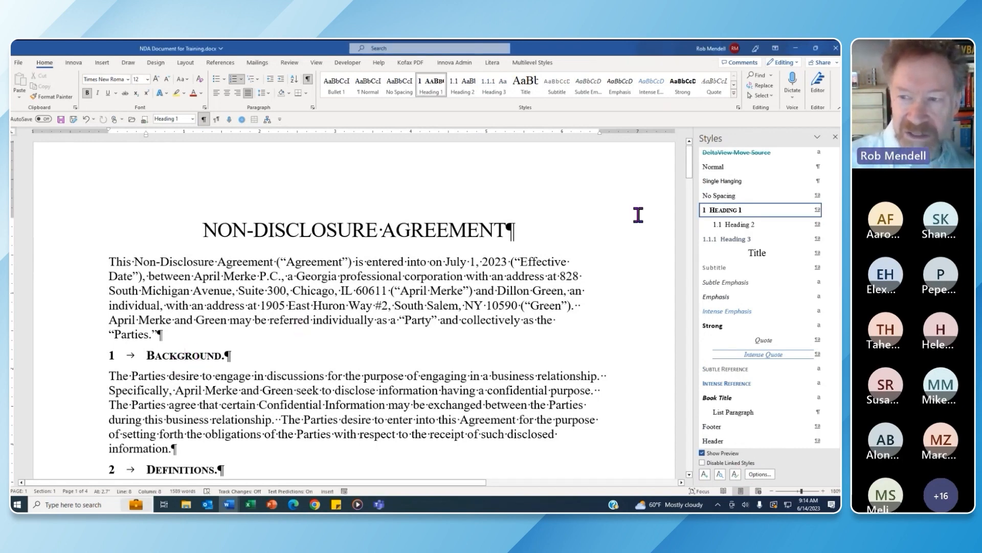
pyautogui.moveTo(762, 216)
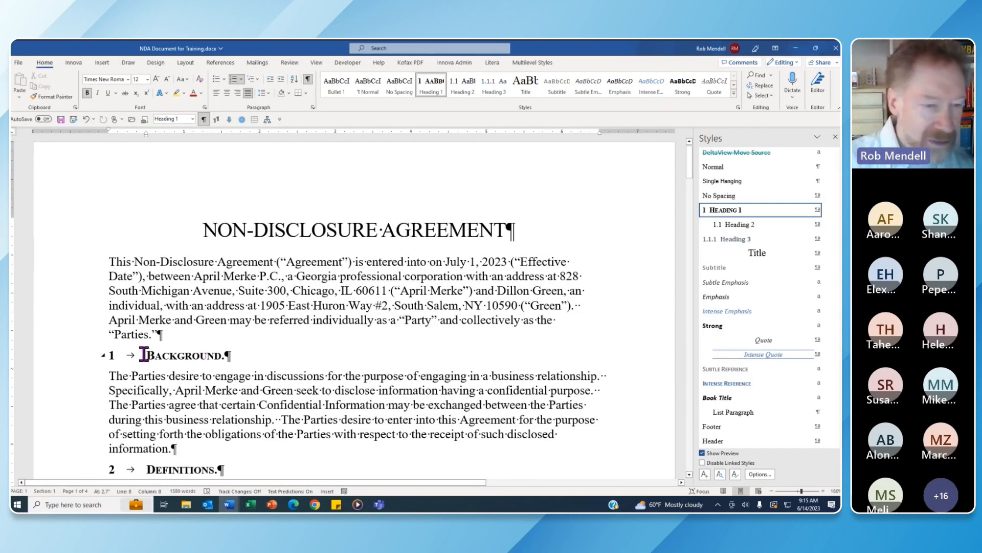
# Turn off small caps for the Background heading and set its font to green at 14 pt.
pyautogui.moveTo(144, 355); pyautogui.dragTo(282, 352)
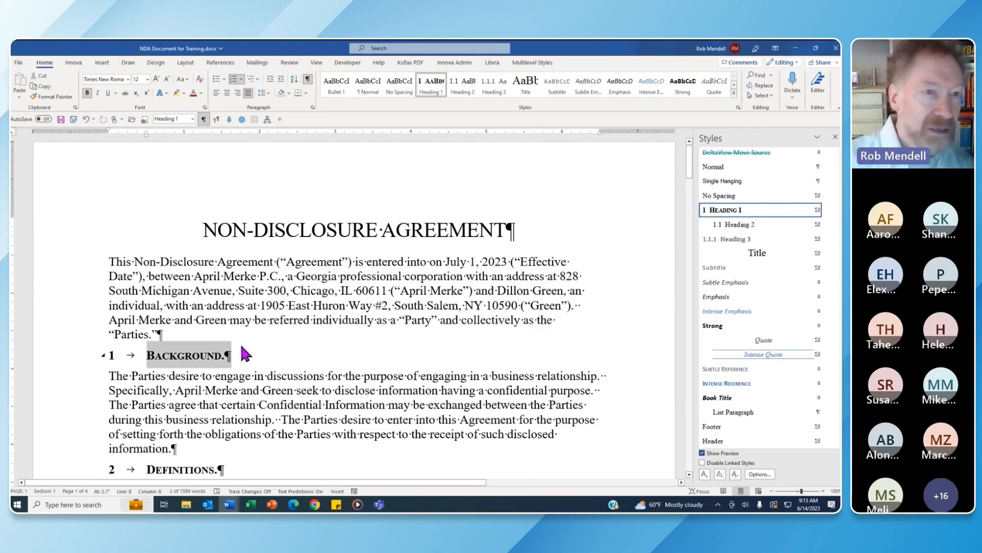
pyautogui.click(205, 107)
pyautogui.click(460, 273)
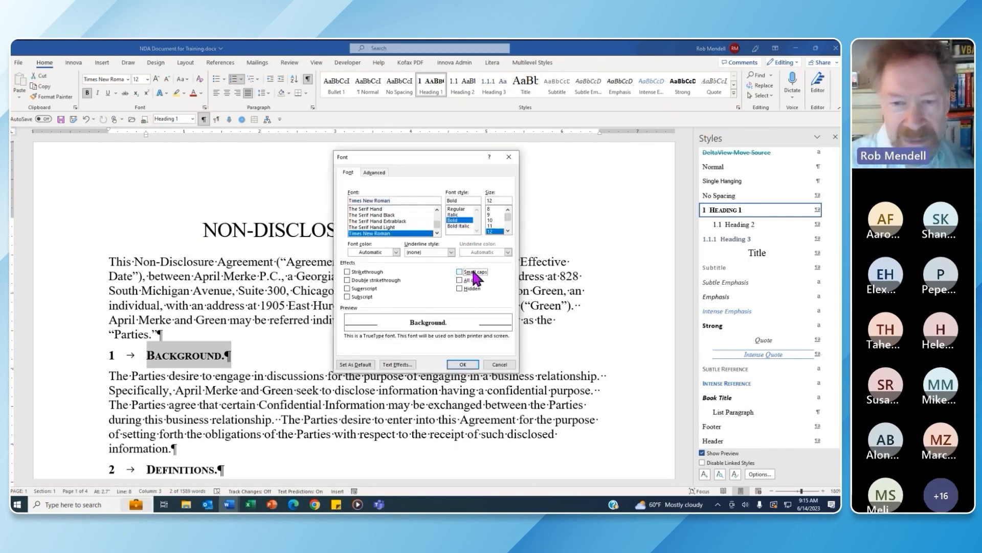
pyautogui.click(397, 251)
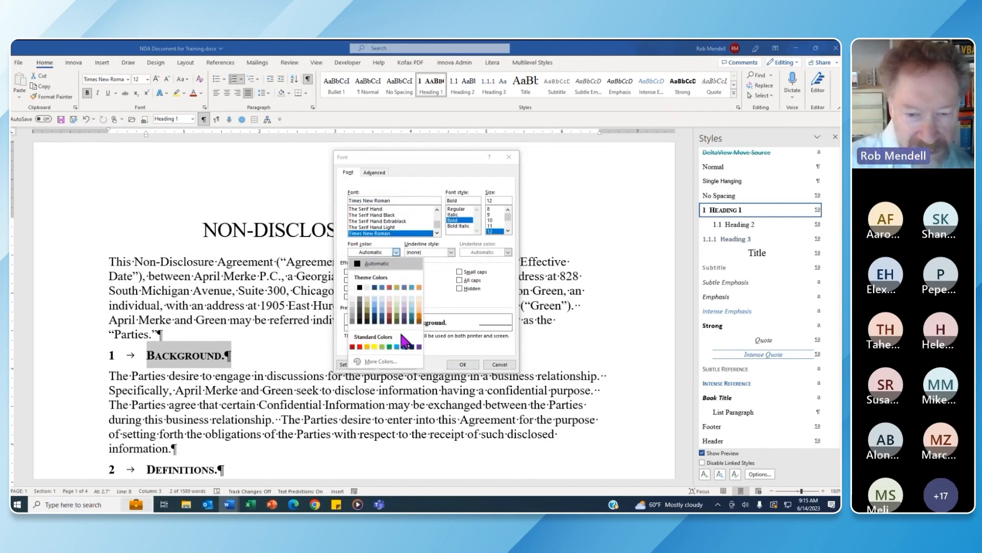
pyautogui.click(389, 347)
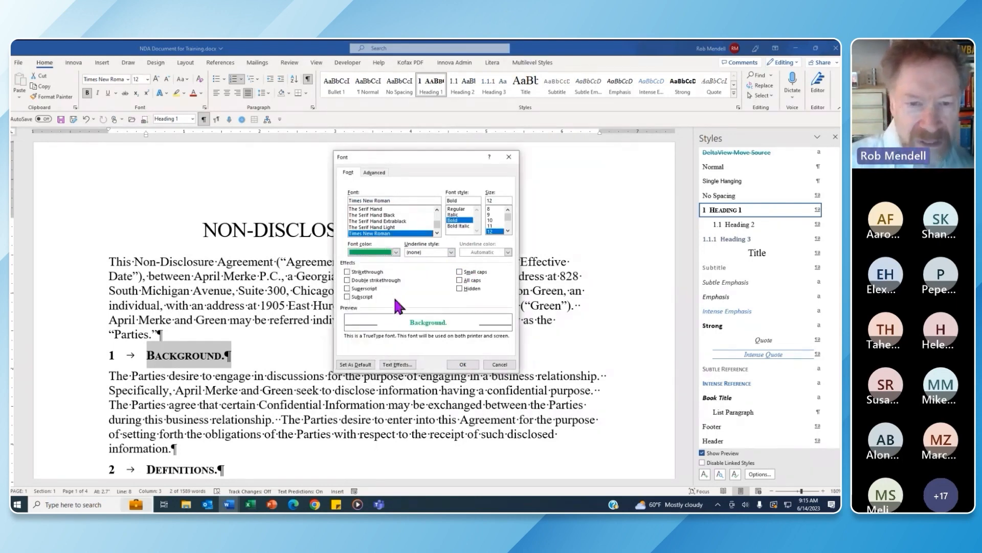
pyautogui.click(509, 231)
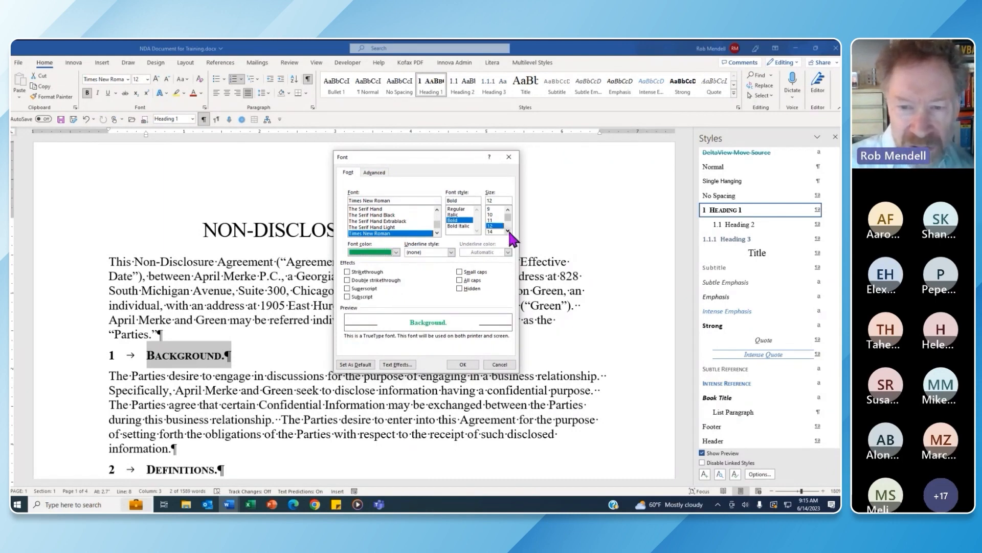
# Expand the Background heading's character spacing by 1 pt and apply the font changes.
pyautogui.click(380, 173)
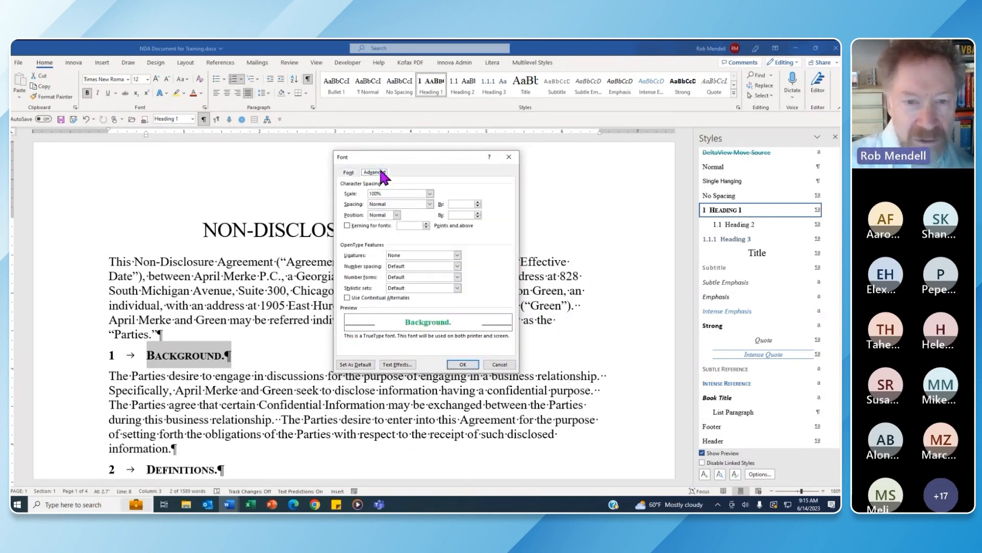
pyautogui.click(430, 204)
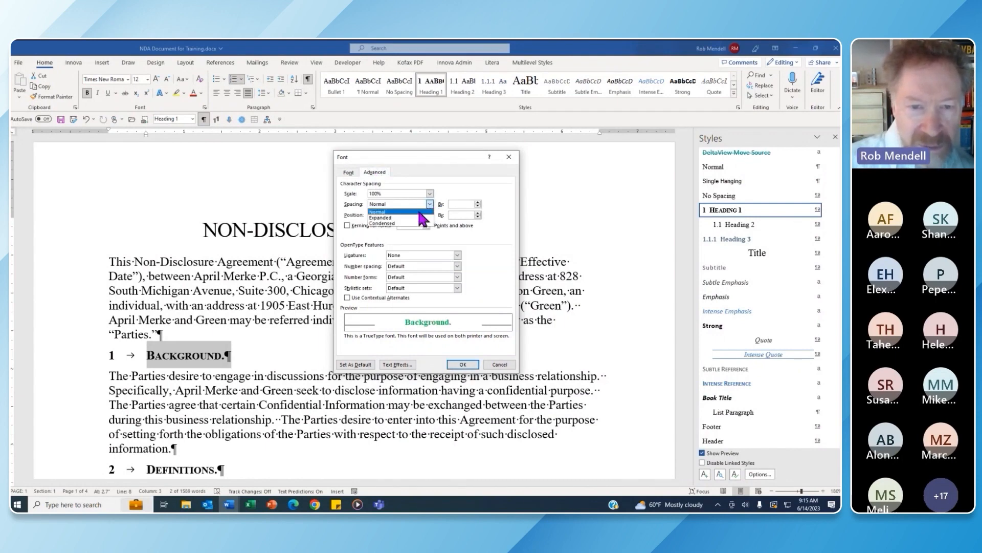
pyautogui.click(409, 211)
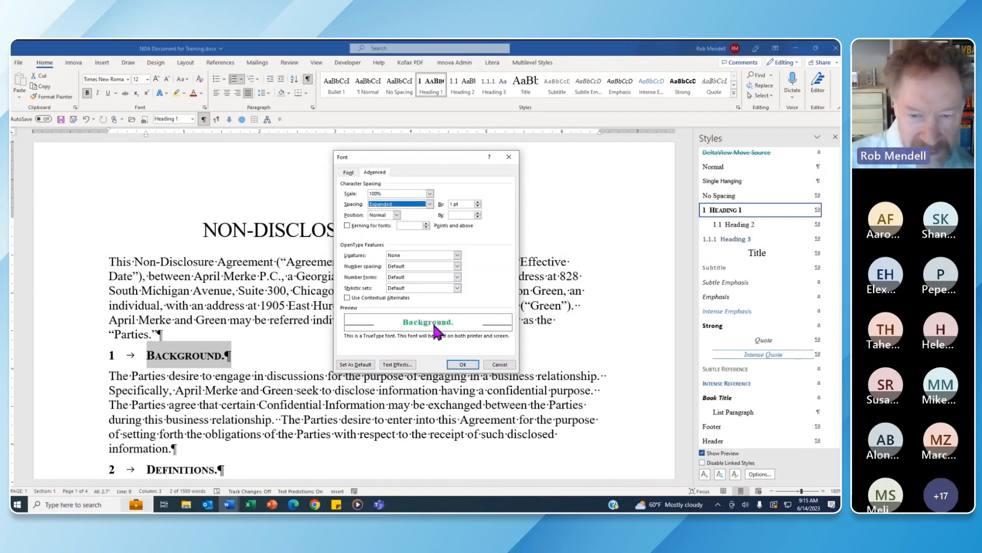
pyautogui.click(465, 365)
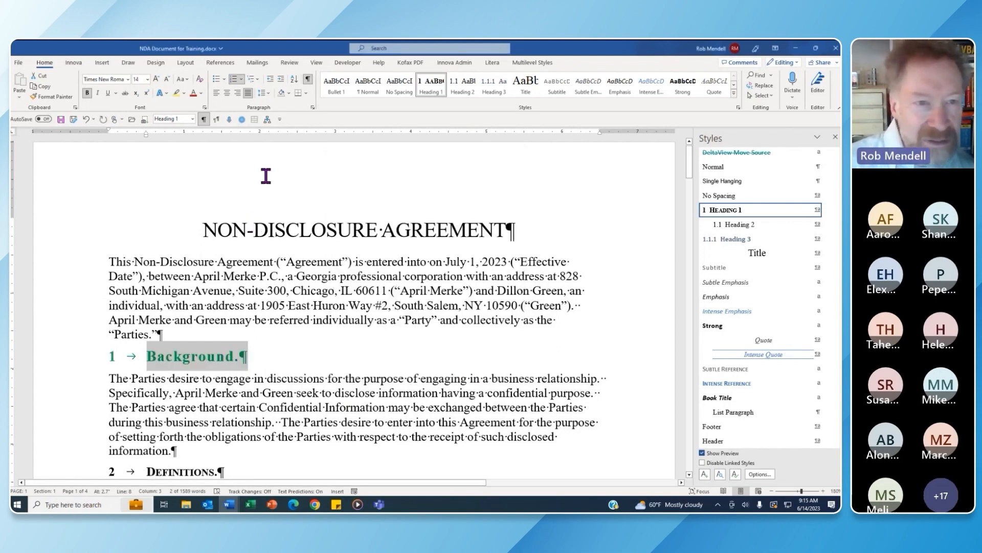
# Set the Background heading's paragraph spacing before to 12 pt and turn on Keep with next.
pyautogui.click(312, 107)
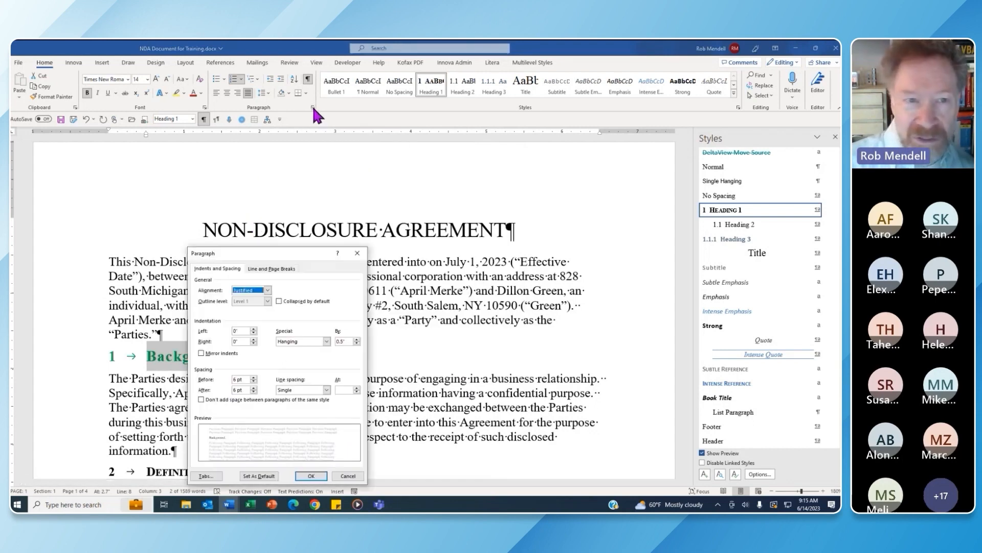
pyautogui.click(254, 377)
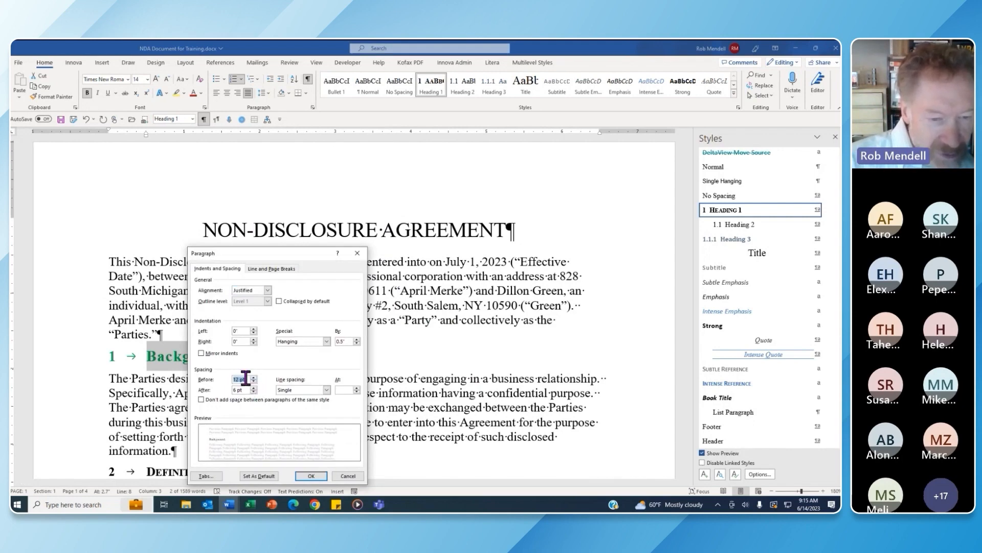
pyautogui.click(281, 269)
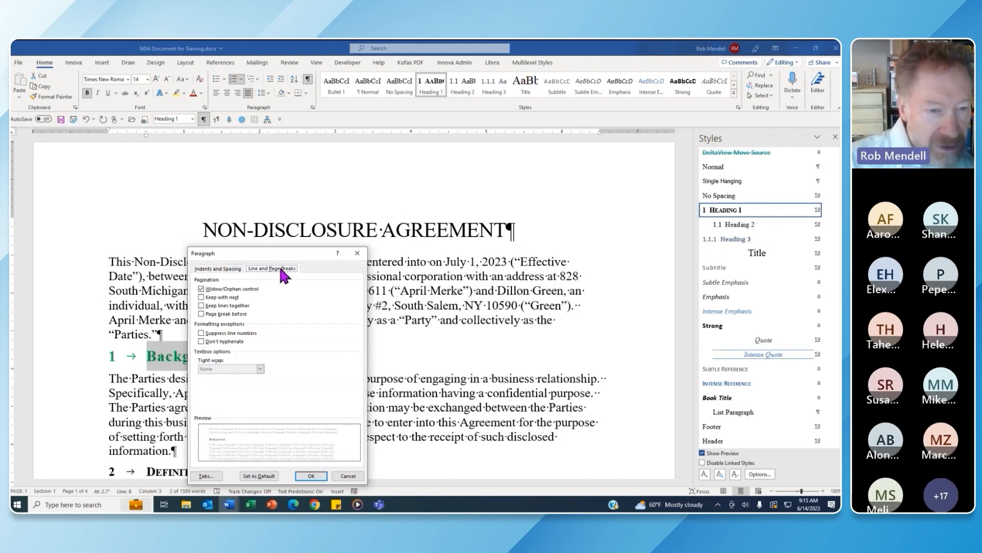
pyautogui.click(202, 297)
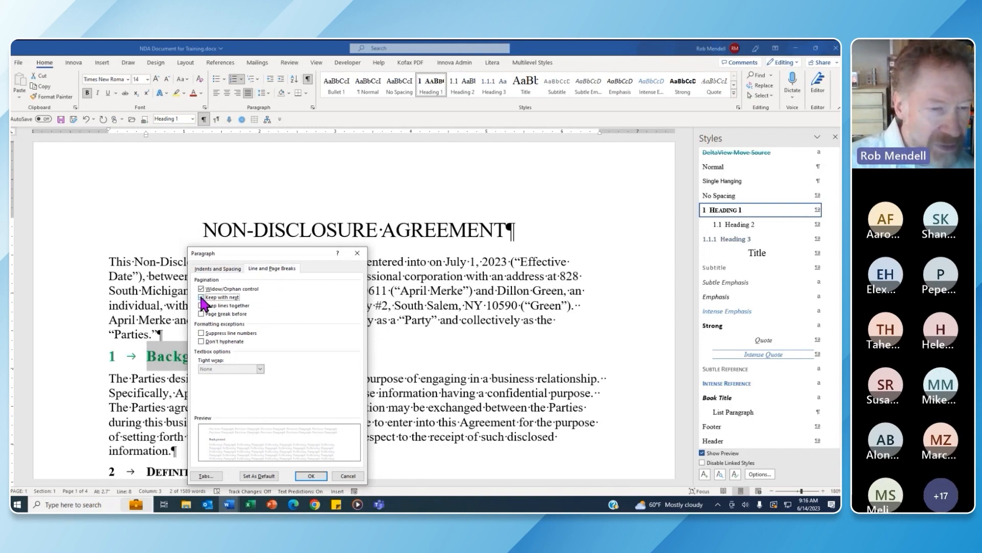
pyautogui.click(318, 475)
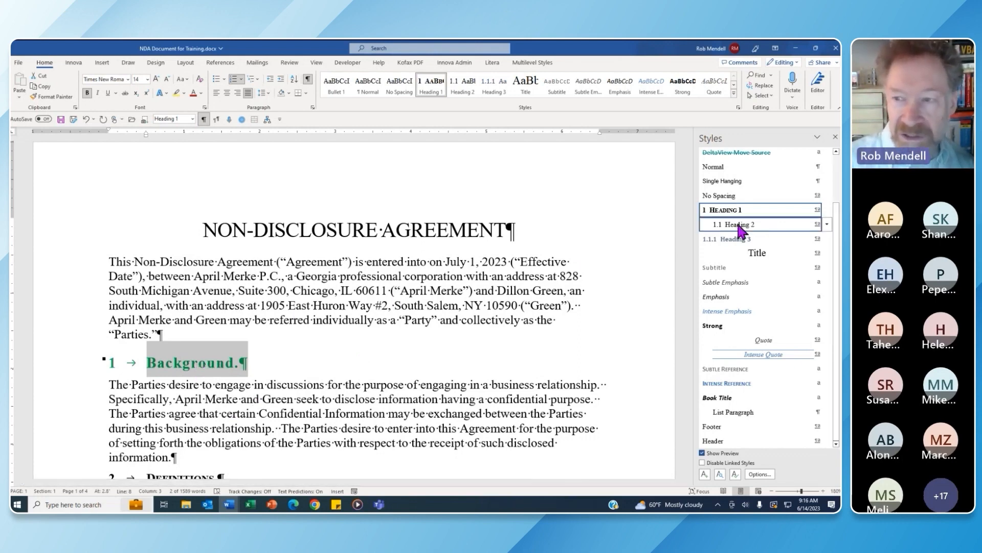
# Update the Heading 1 style to match the selected Background heading, and check the other level 1 headings in the document.
pyautogui.click(827, 210)
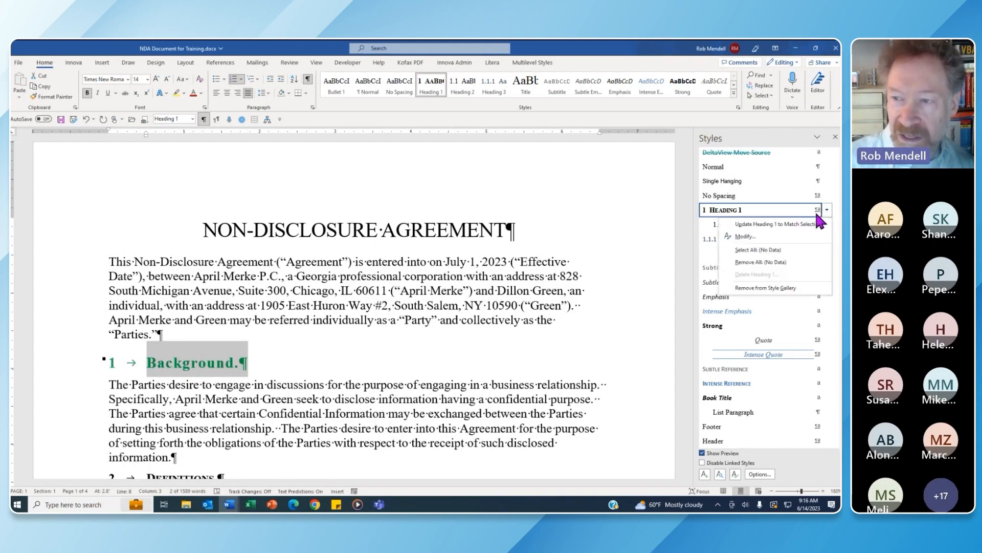
pyautogui.click(775, 225)
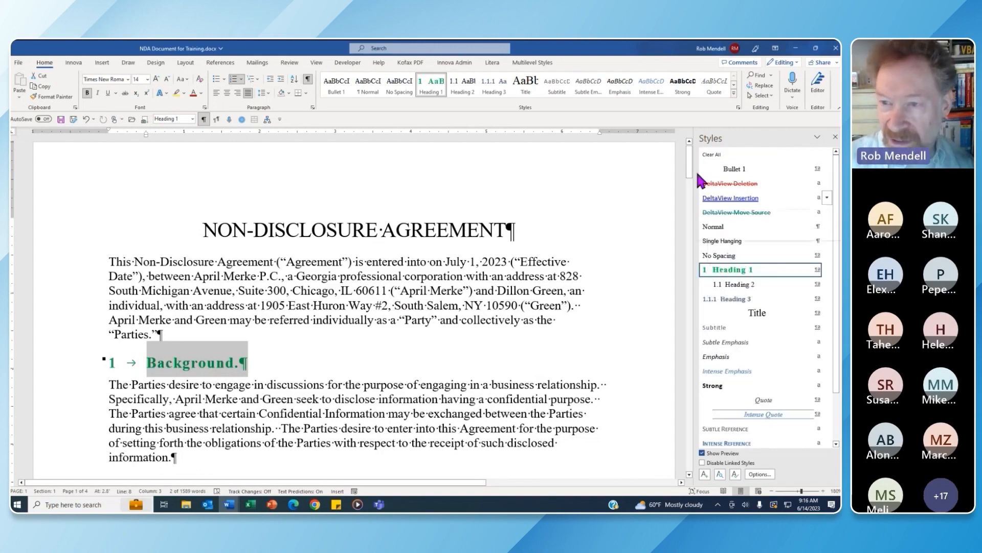
pyautogui.moveTo(690, 157)
pyautogui.mouseDown()
pyautogui.moveTo(692, 440)
pyautogui.moveTo(690, 219)
pyautogui.mouseUp()
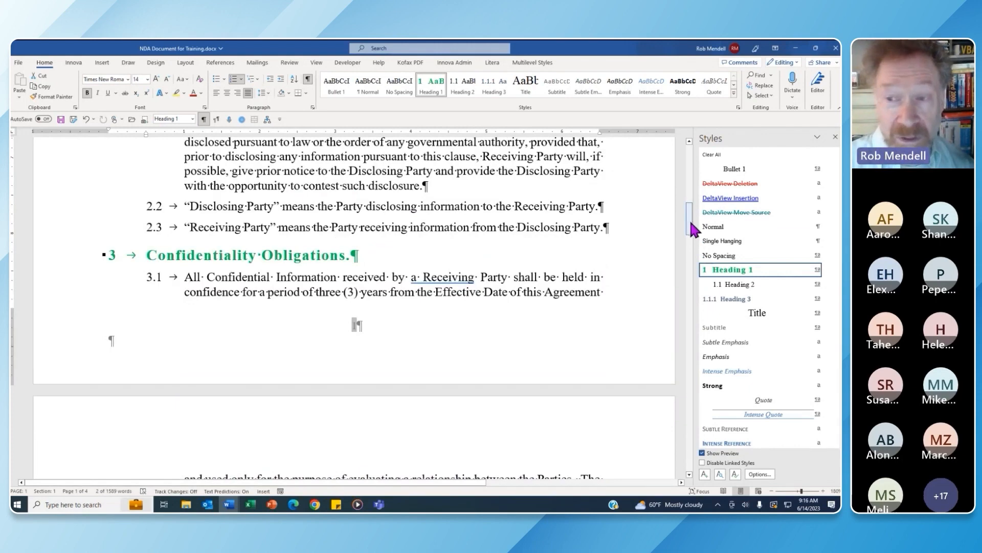
pyautogui.moveTo(689, 221); pyautogui.dragTo(692, 178)
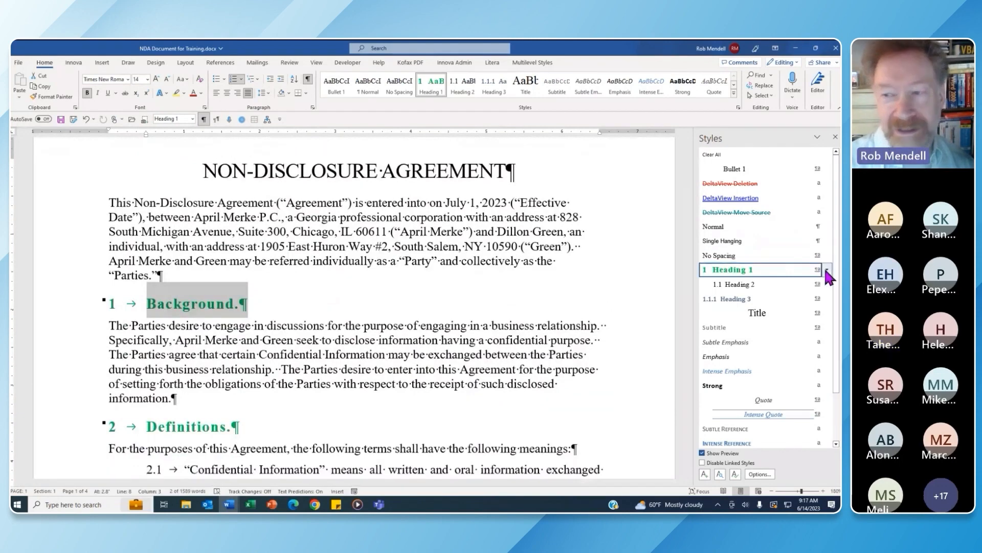
# Open the Modify Style settings for Heading 1 from the style gallery.
pyautogui.moveTo(828, 272)
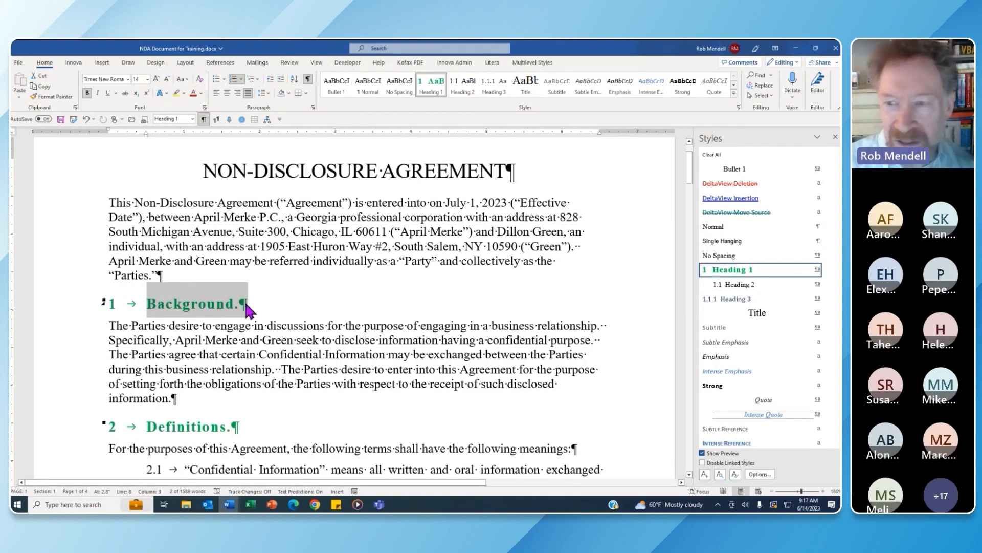
pyautogui.click(827, 270)
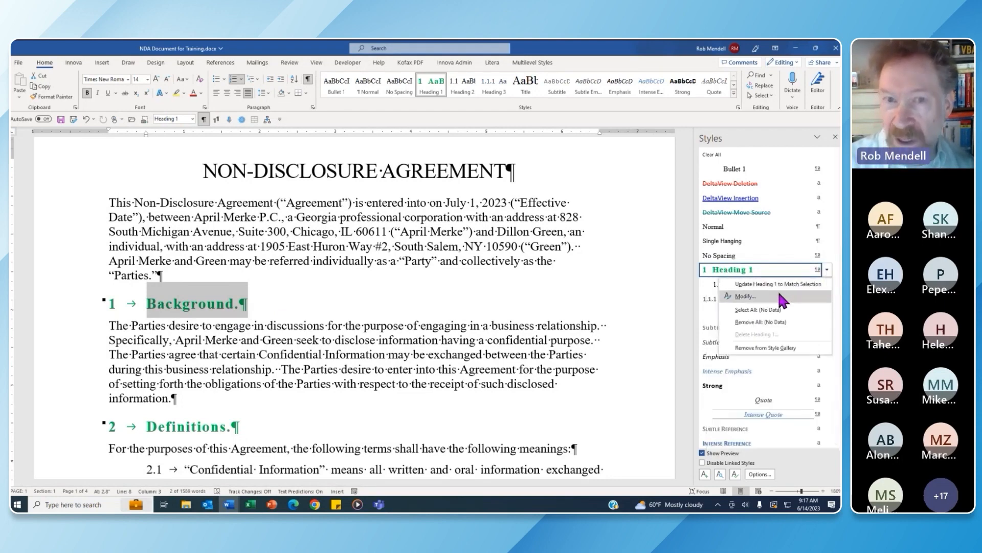
pyautogui.rightClick(426, 90)
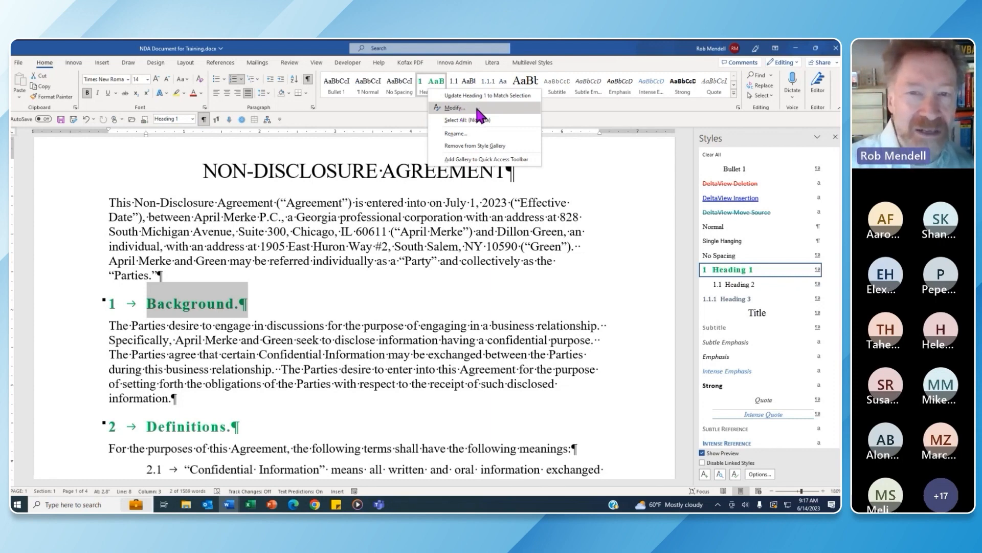
pyautogui.click(476, 108)
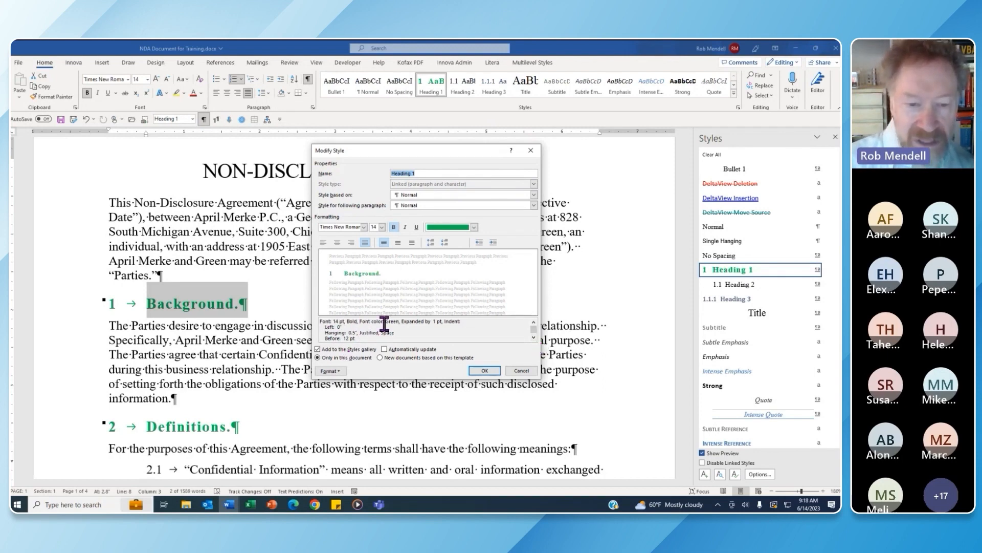
# Examine Heading 1's full formatting description, including the style it is based on and its following style.
pyautogui.click(533, 337)
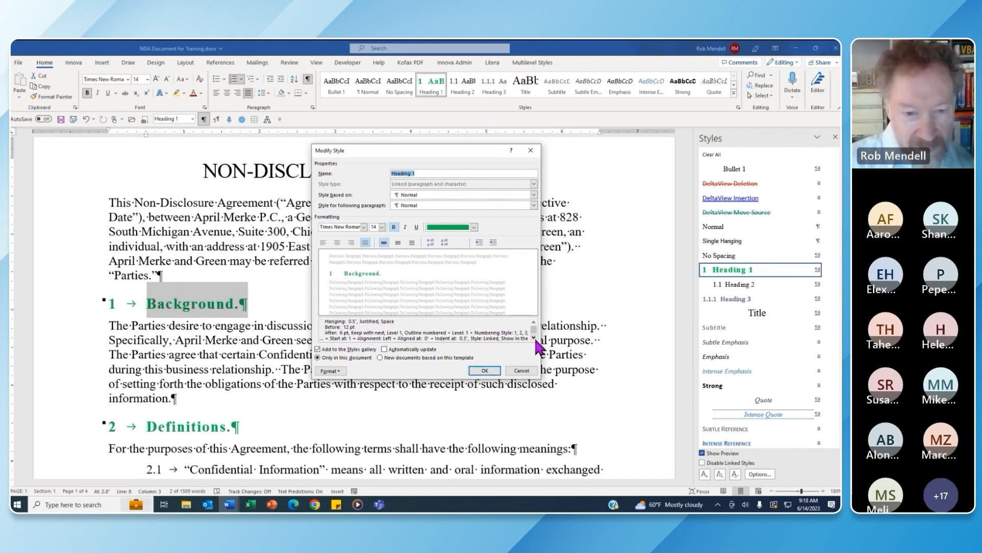
pyautogui.click(534, 337)
pyautogui.click(534, 338)
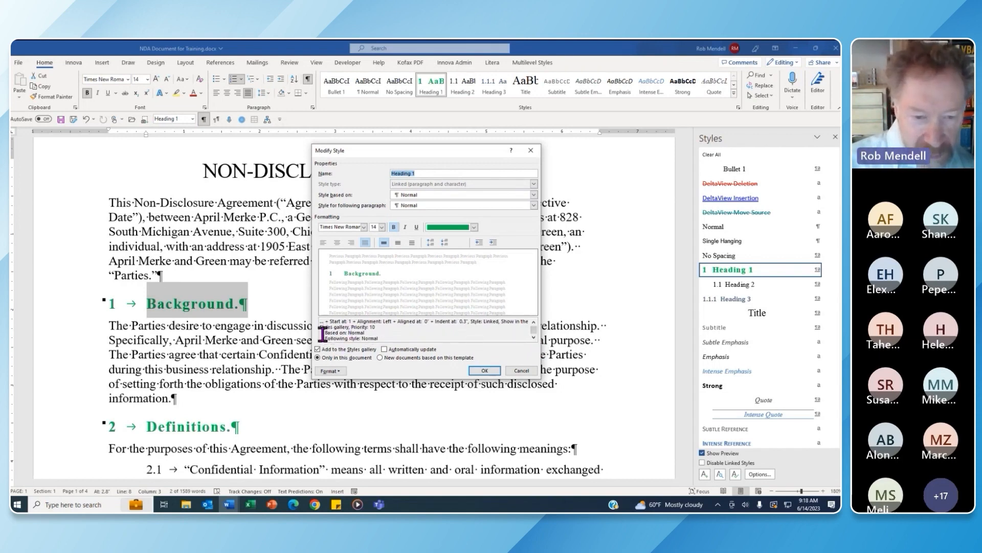
pyautogui.moveTo(322, 333); pyautogui.dragTo(371, 333)
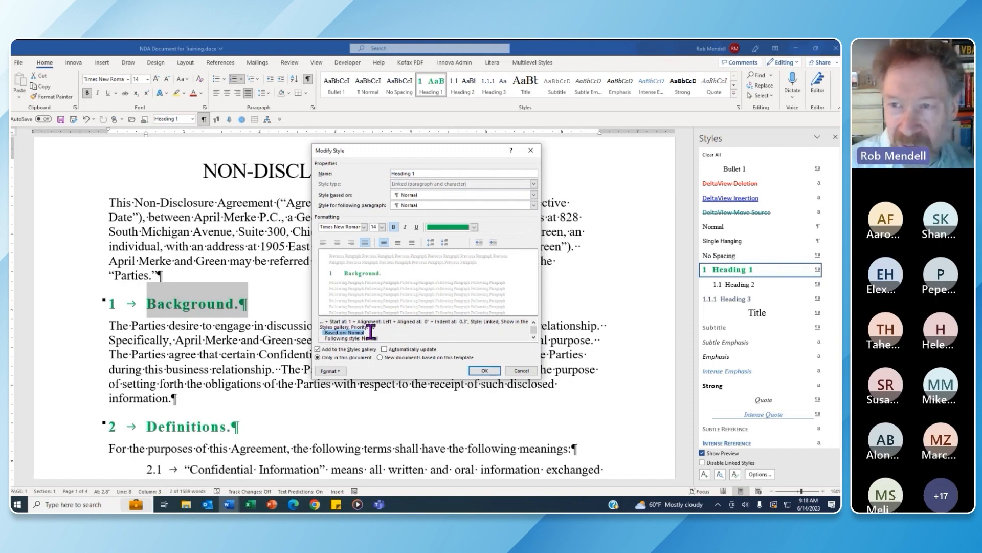
pyautogui.click(371, 332)
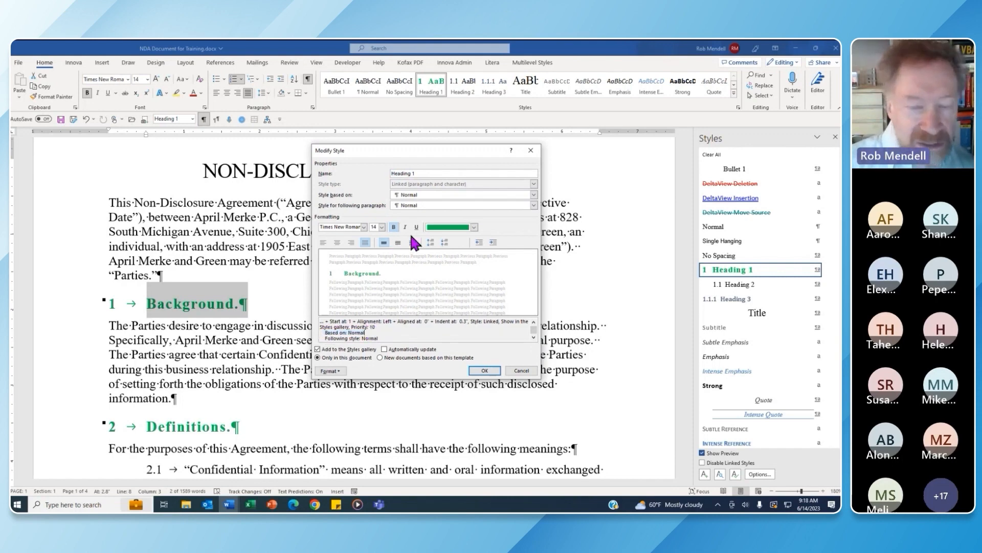
# Change the Heading 1 style's font to dark olive green, 12 pt and underlined.
pyautogui.click(474, 227)
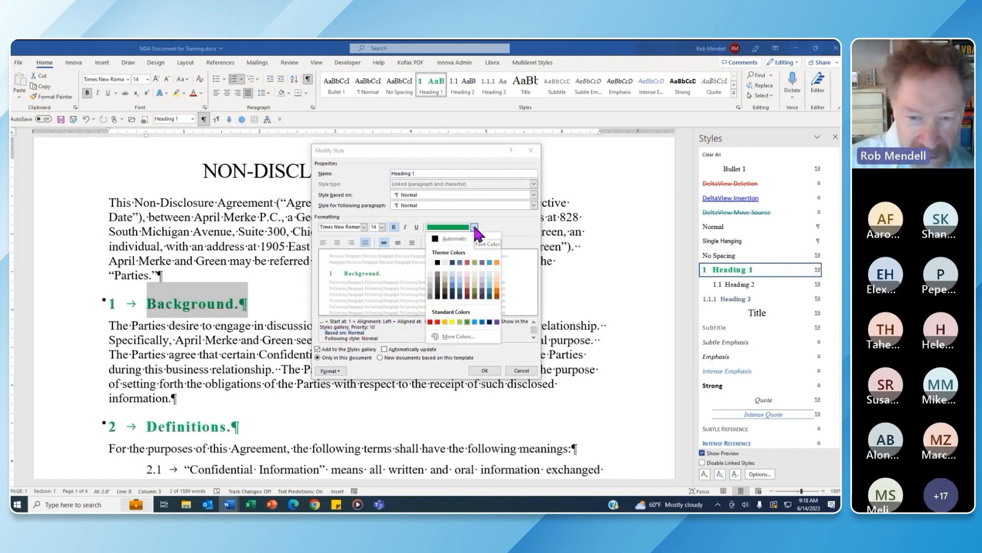
pyautogui.click(476, 296)
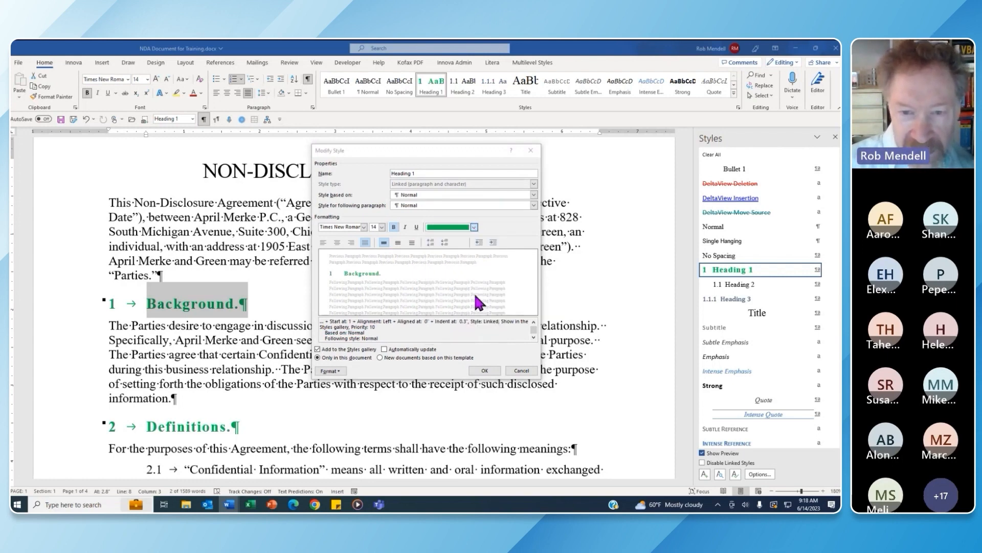
pyautogui.click(382, 227)
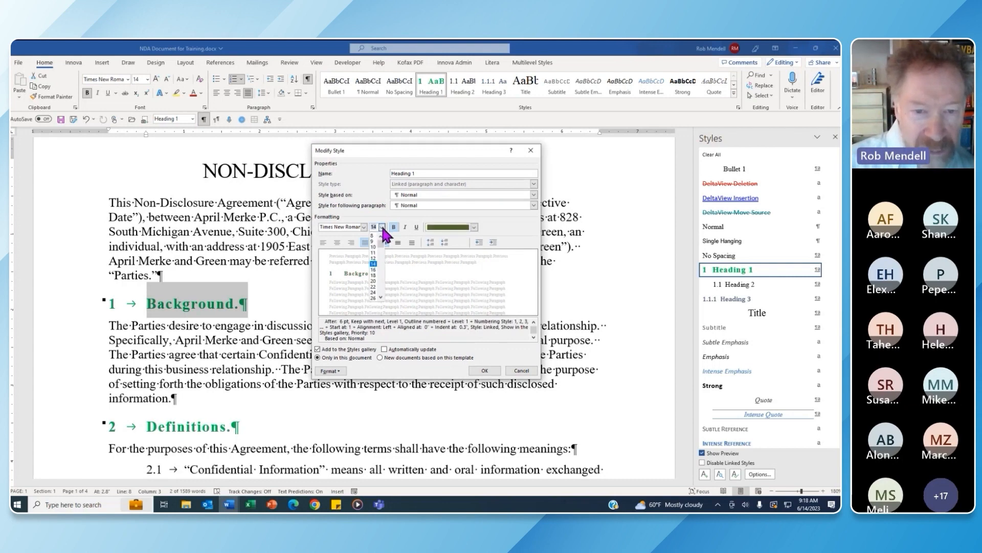
pyautogui.click(373, 258)
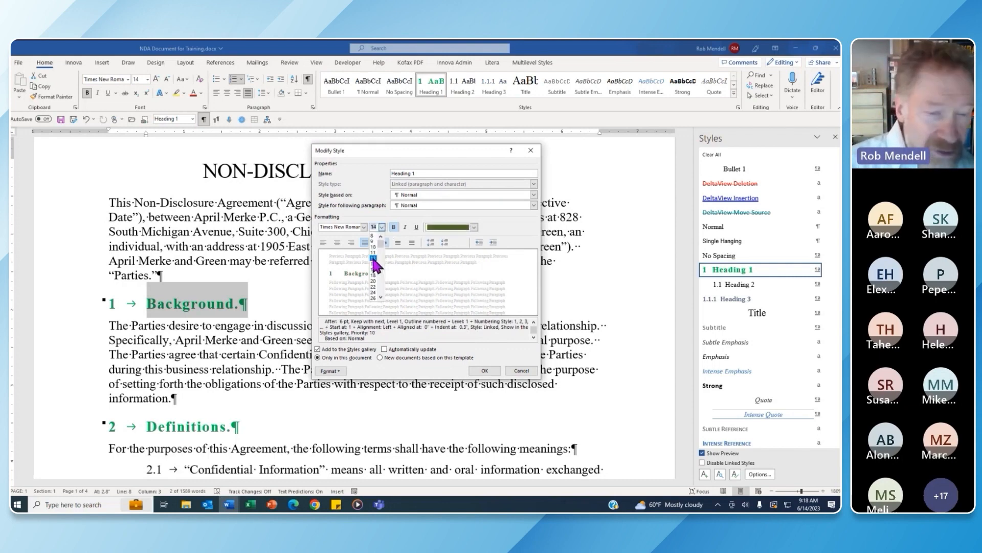
pyautogui.click(416, 227)
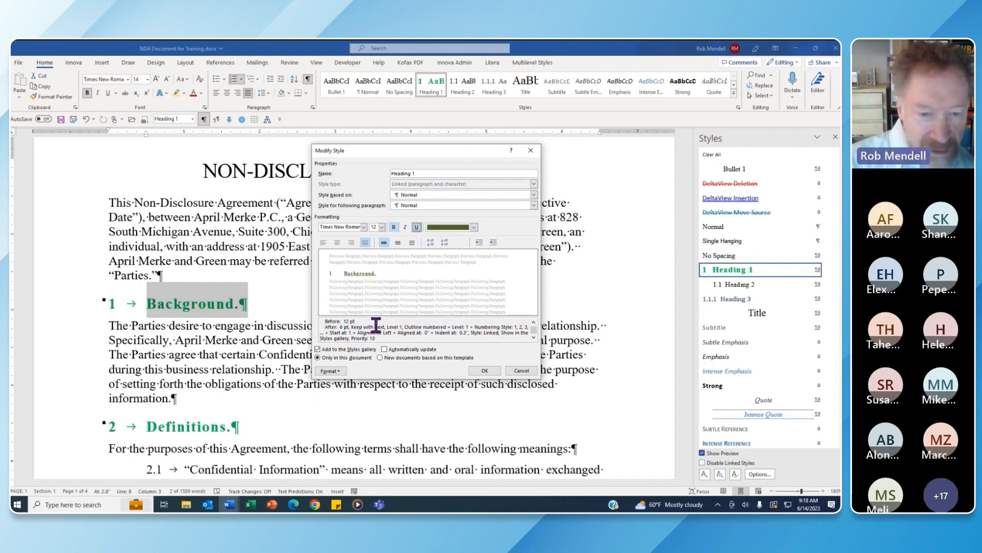
# Turn on Keep lines together in the Heading 1 style's paragraph settings.
pyautogui.click(339, 372)
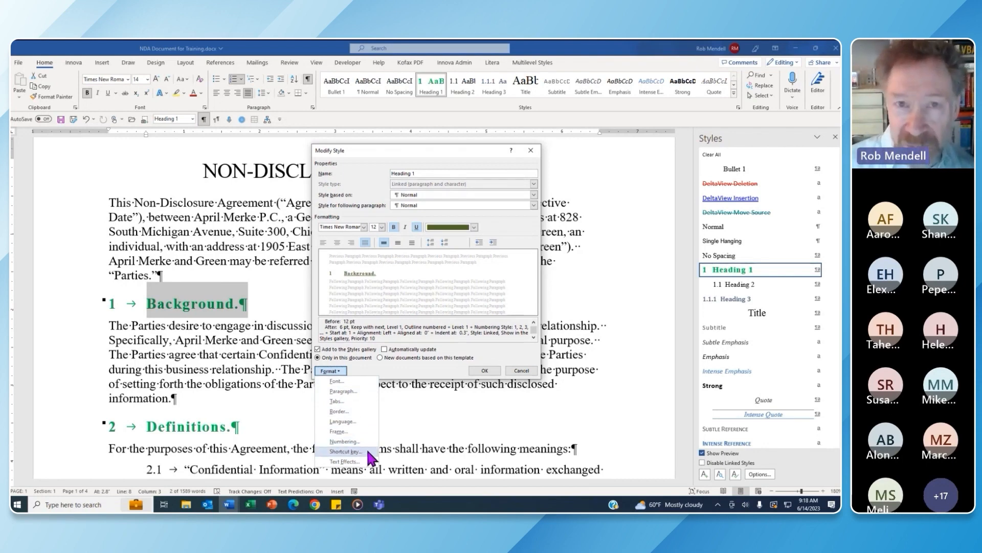
pyautogui.click(363, 392)
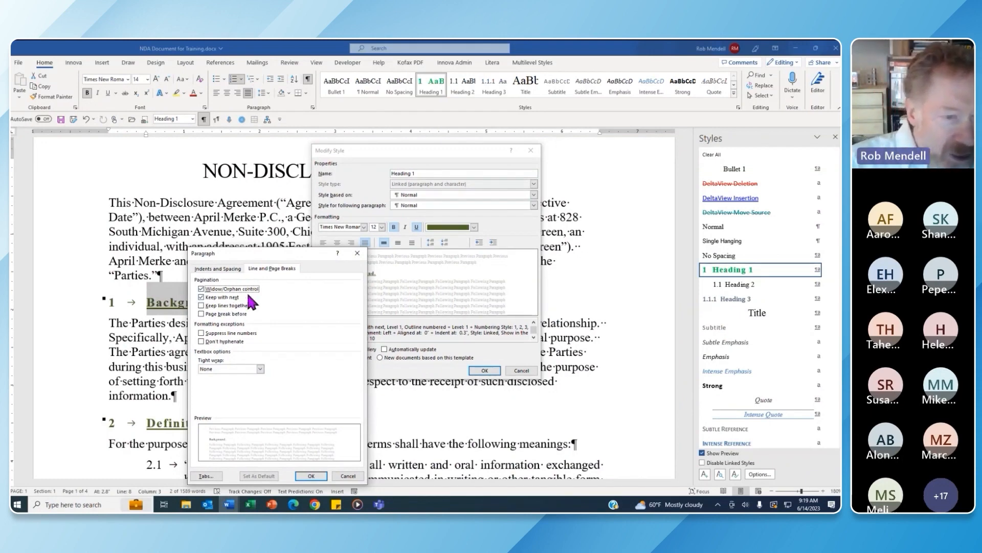
pyautogui.click(202, 306)
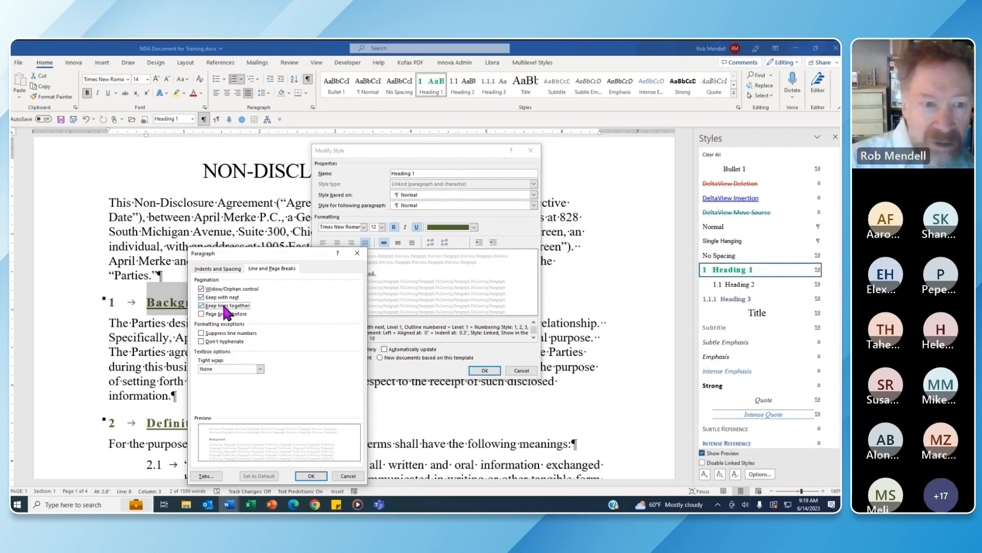
# Set the Heading 1 style's paragraph spacing to 9 pt before and 3 pt after, and apply the style changes.
pyautogui.click(220, 268)
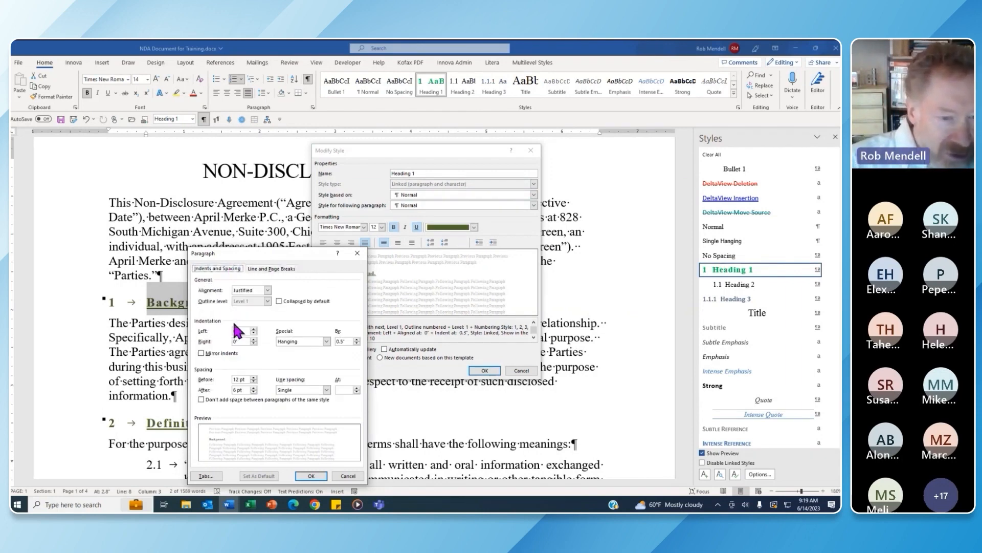
pyautogui.moveTo(239, 379); pyautogui.dragTo(227, 378)
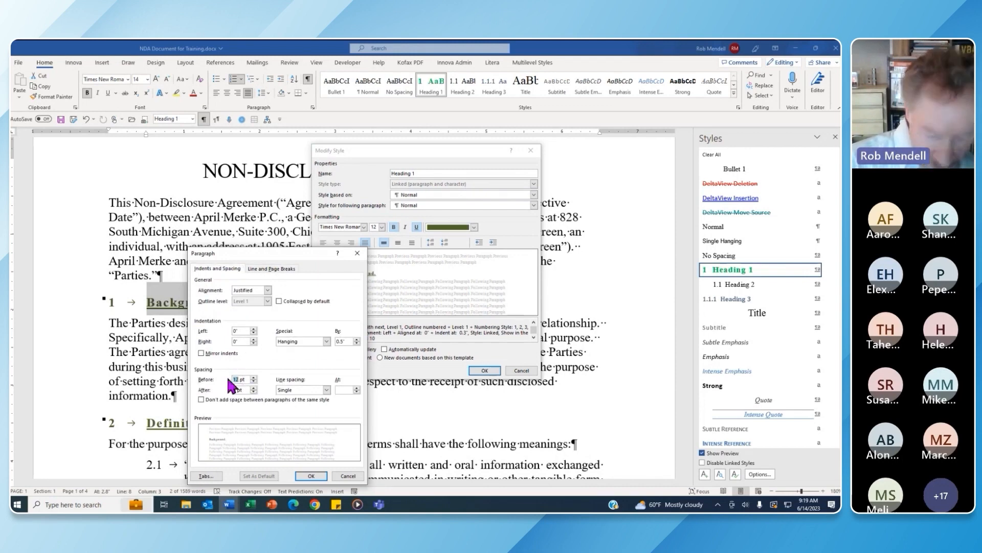
pyautogui.write('9')
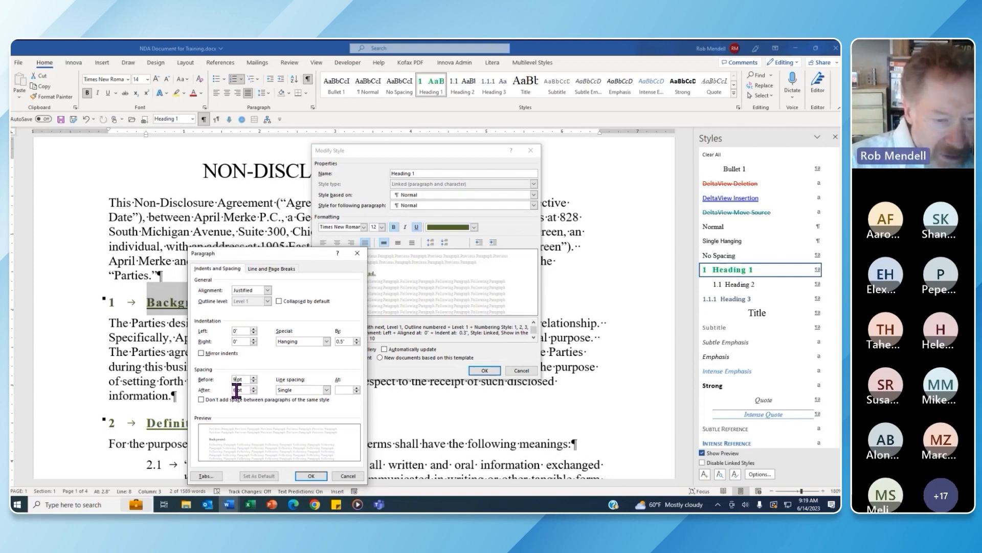
pyautogui.moveTo(241, 388); pyautogui.dragTo(228, 389)
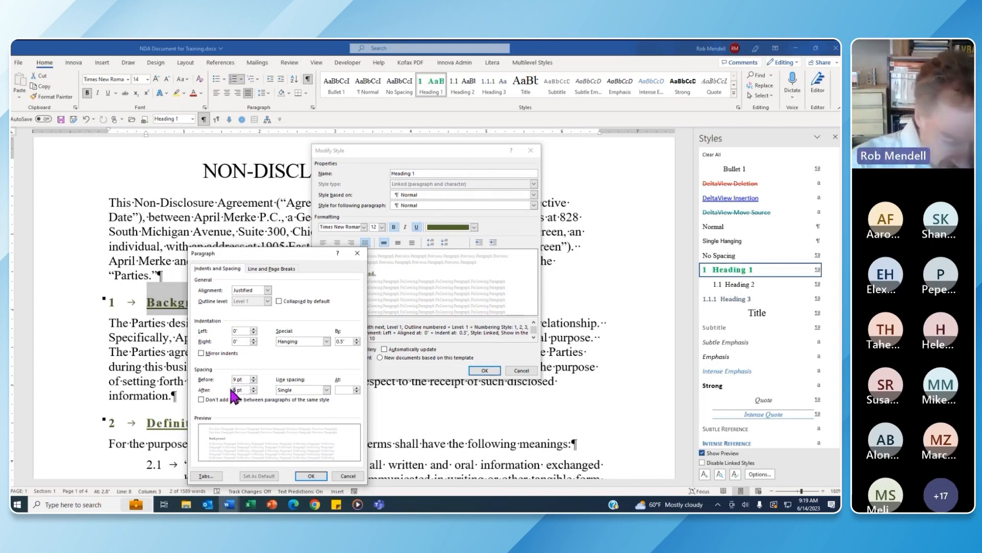
pyautogui.write('3')
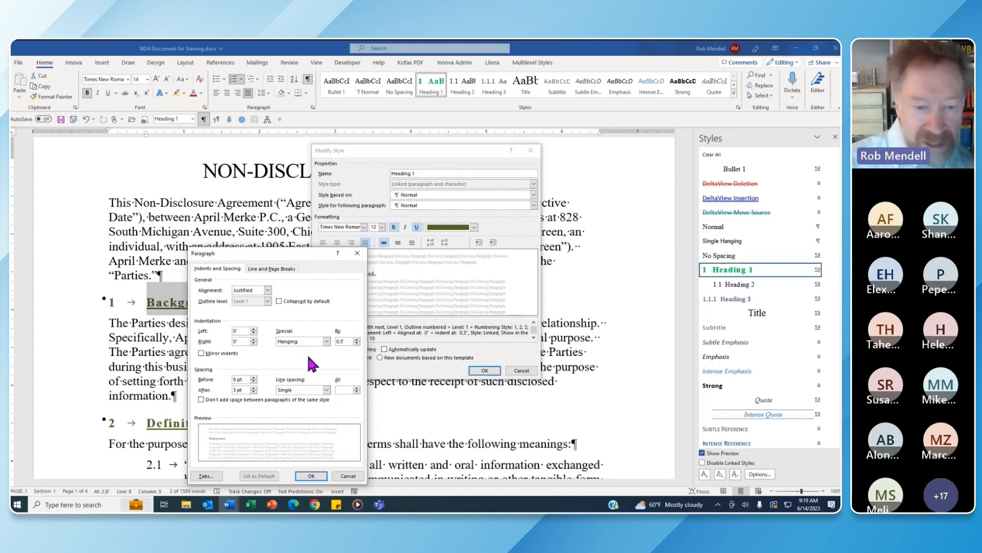
pyautogui.click(311, 476)
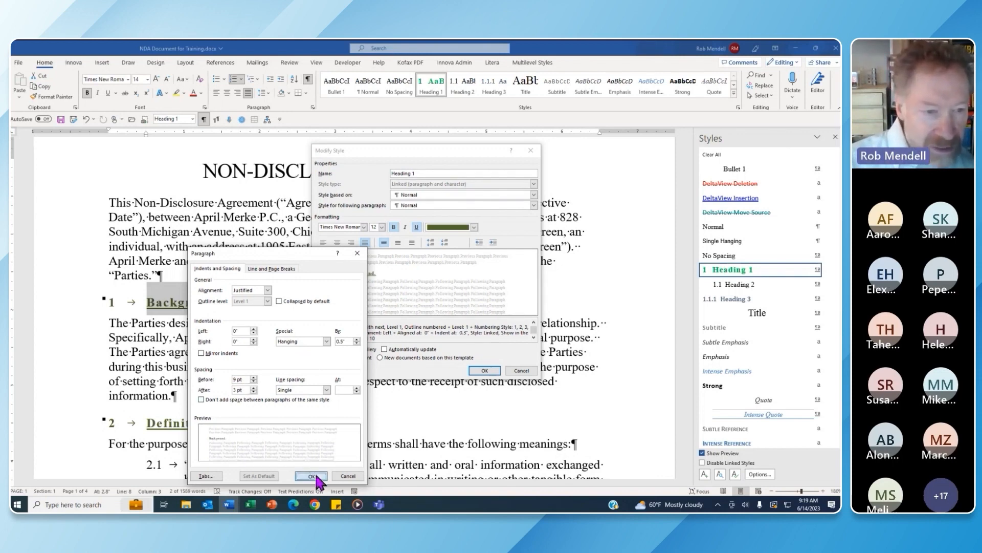
pyautogui.click(485, 370)
pyautogui.click(282, 295)
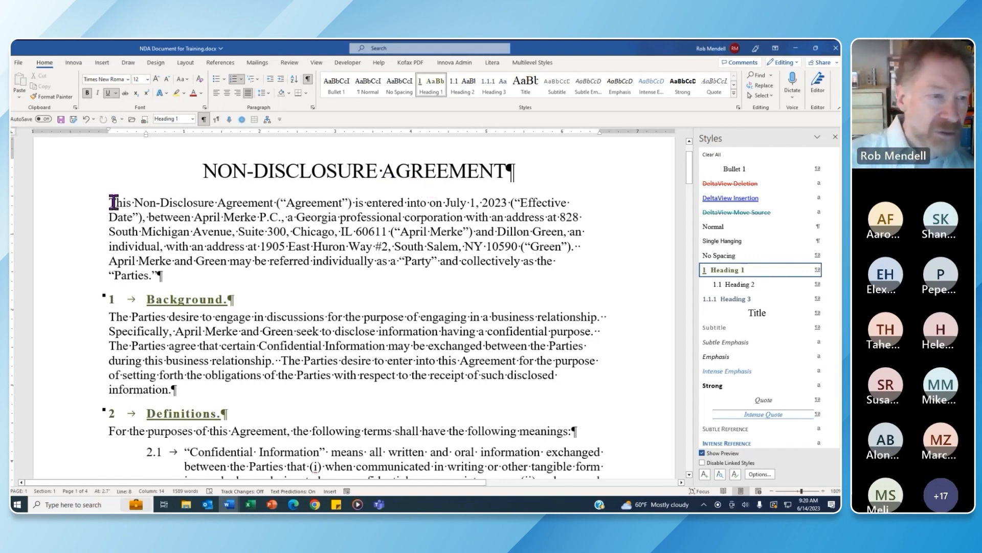
# Change the font of the opening paragraph below the title directly to Calibri (Body).
pyautogui.moveTo(109, 202); pyautogui.dragTo(202, 278)
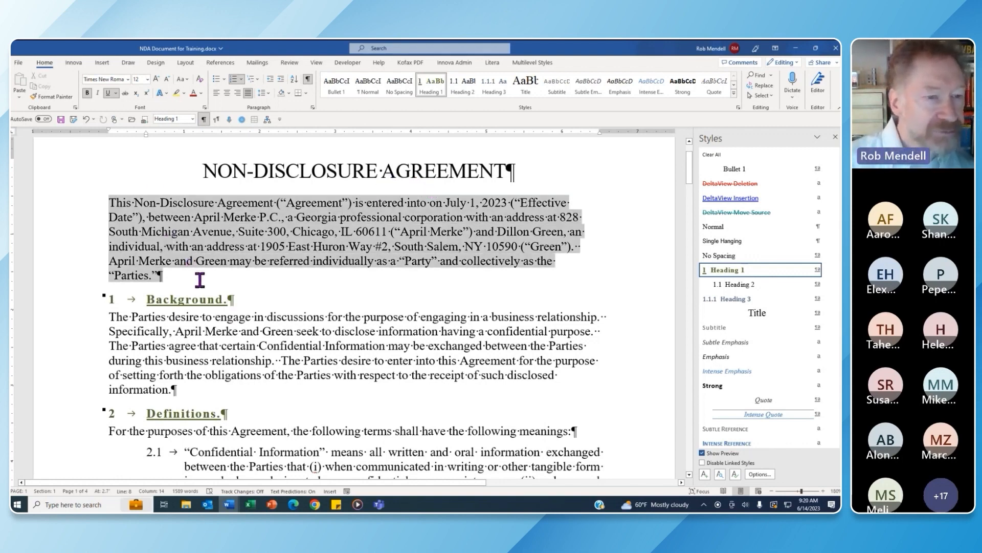
pyautogui.click(128, 80)
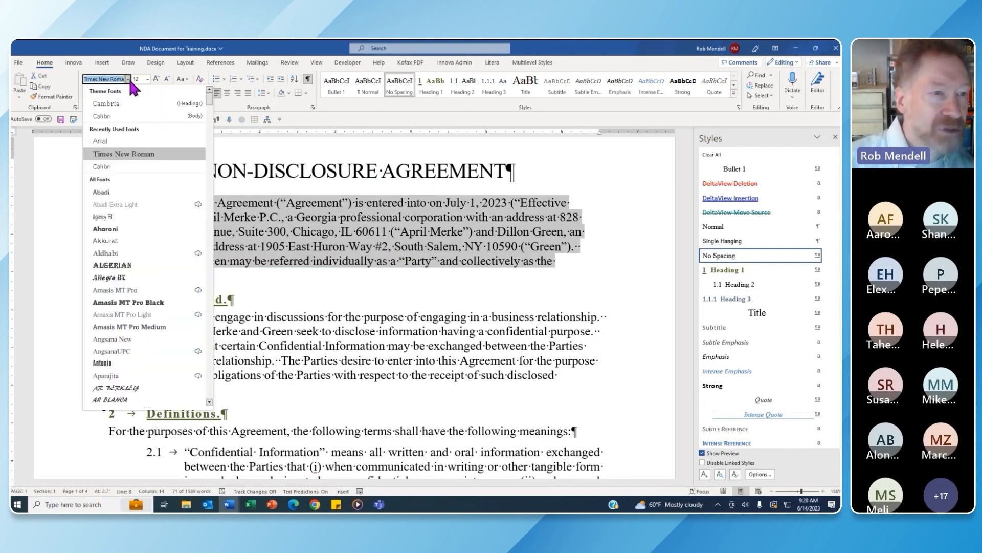
pyautogui.click(136, 116)
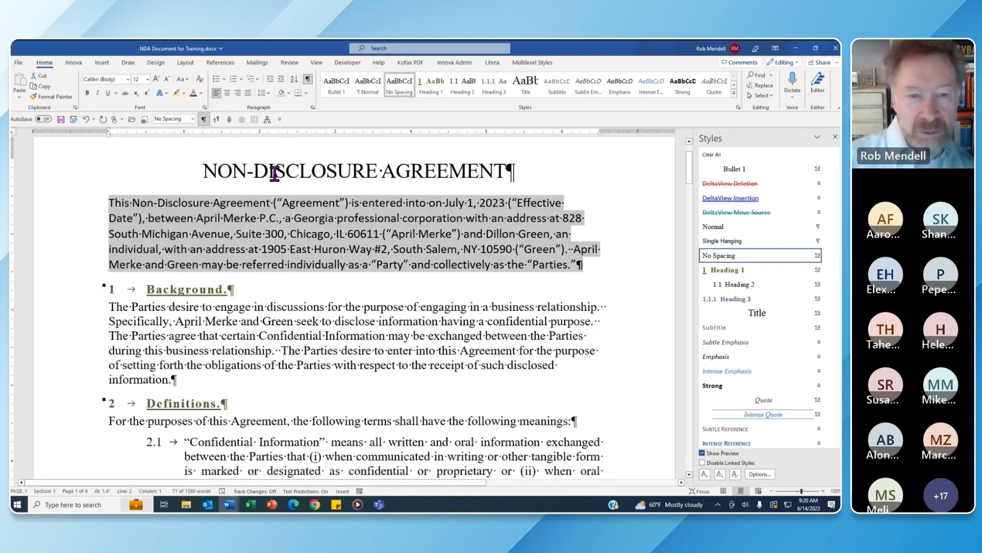
pyautogui.click(533, 172)
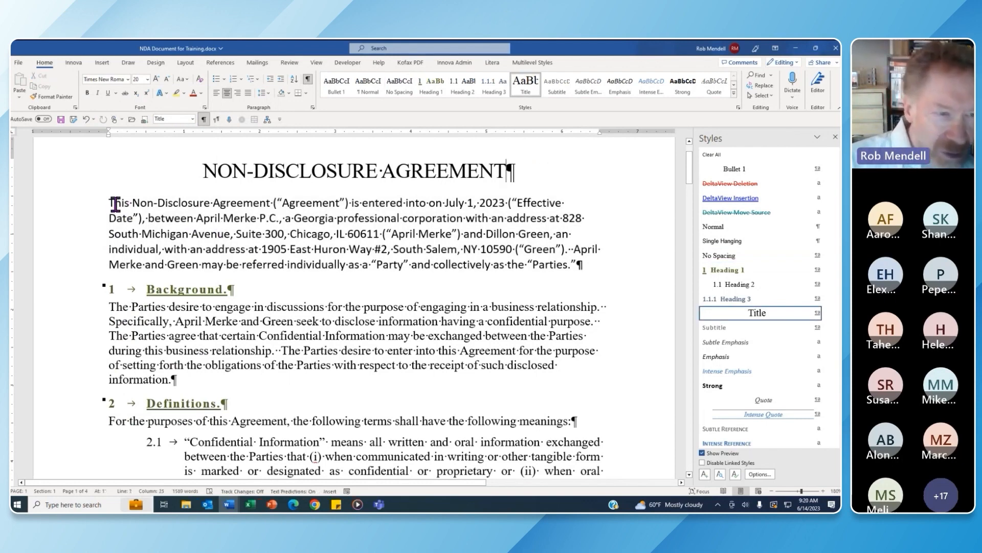
# Check which style is applied to the text of the opening paragraph.
pyautogui.moveTo(109, 203); pyautogui.dragTo(114, 204)
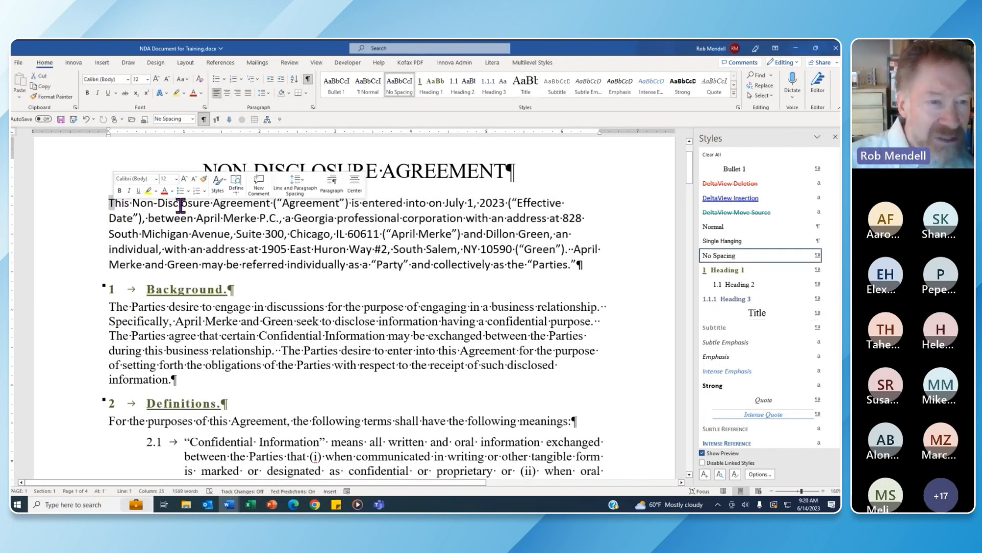
pyautogui.moveTo(174, 202); pyautogui.dragTo(178, 203)
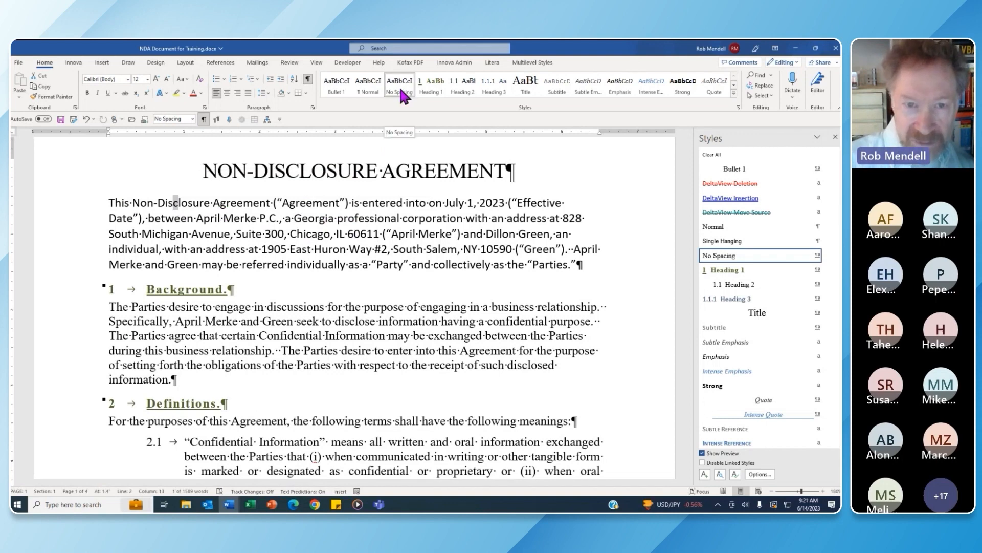
pyautogui.moveTo(829, 262)
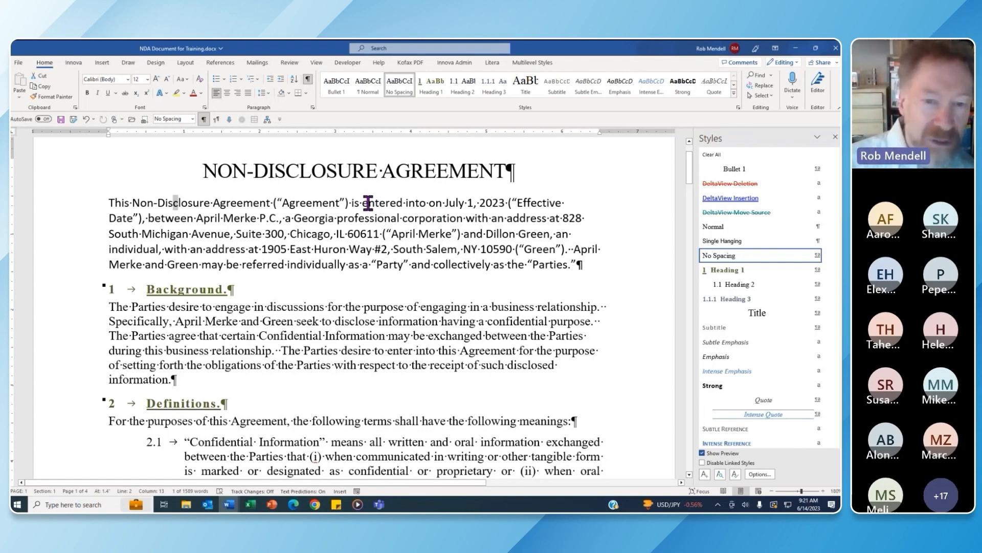
pyautogui.moveTo(370, 203); pyautogui.dragTo(374, 204)
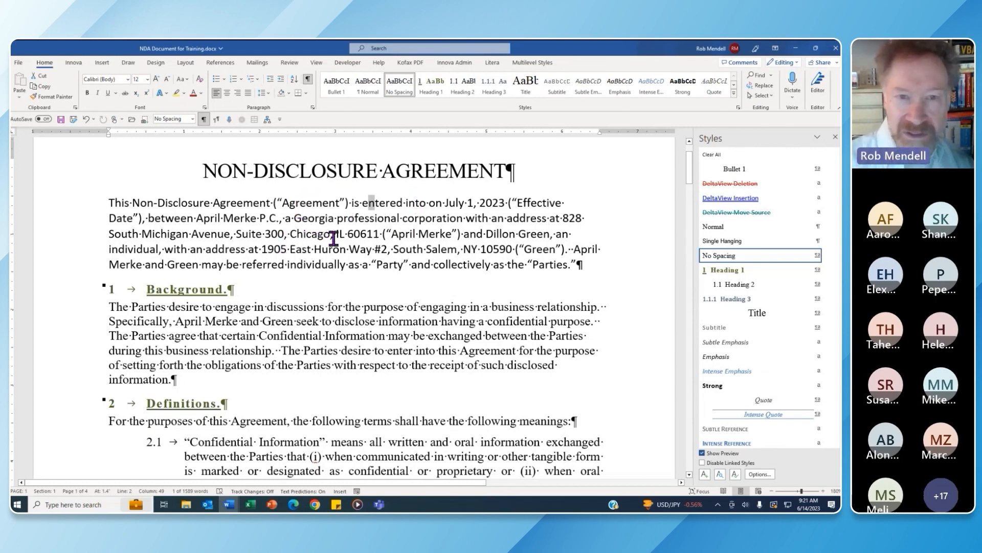
# Set the Normal style's font to Calibri (Body), and check the font and style of the title, opening paragraph and Background text.
pyautogui.rightClick(369, 87)
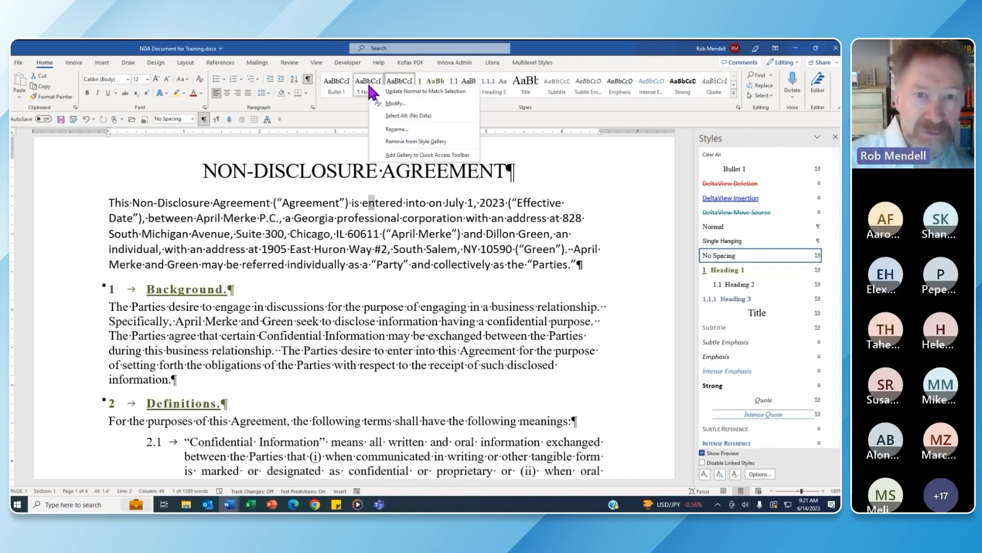
pyautogui.click(403, 106)
pyautogui.click(364, 226)
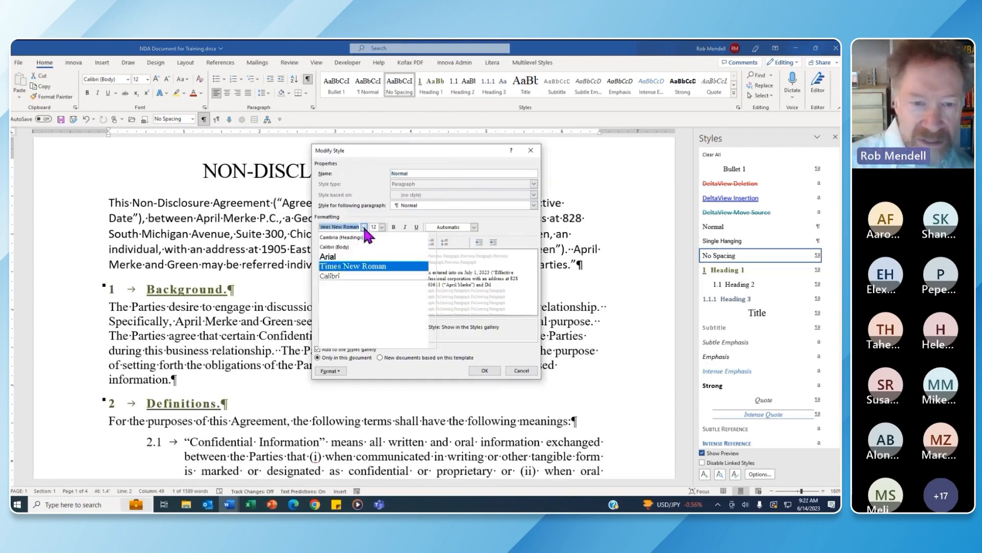
pyautogui.click(355, 247)
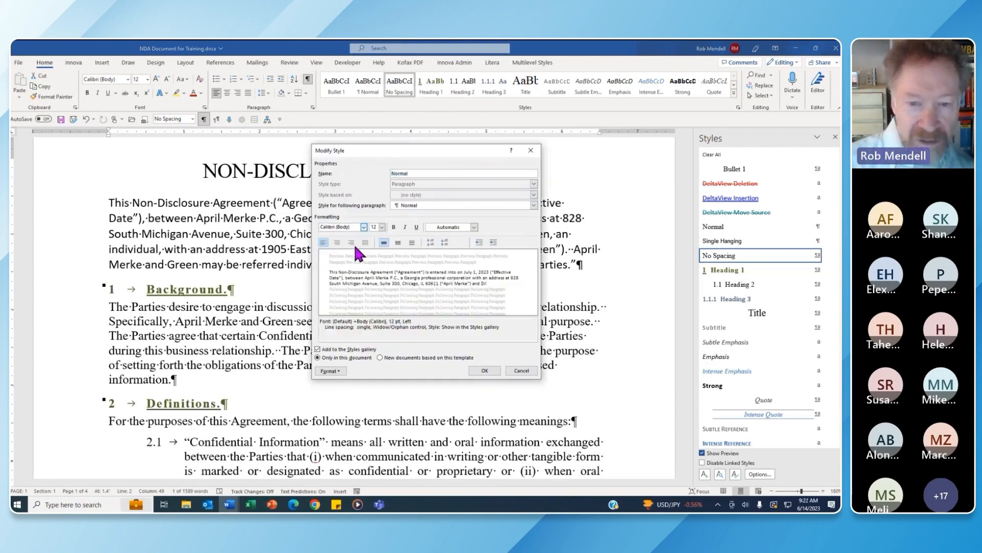
pyautogui.click(484, 371)
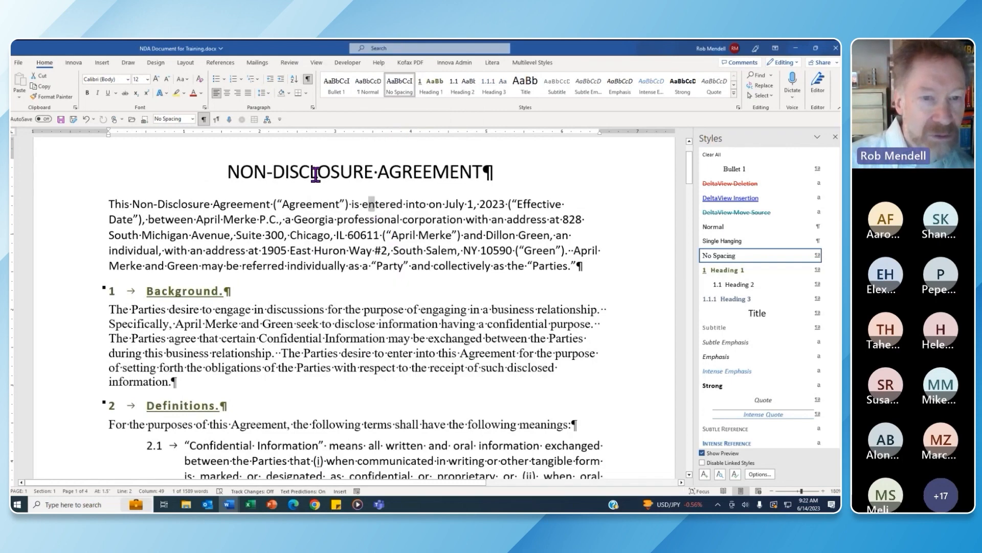
pyautogui.click(288, 171)
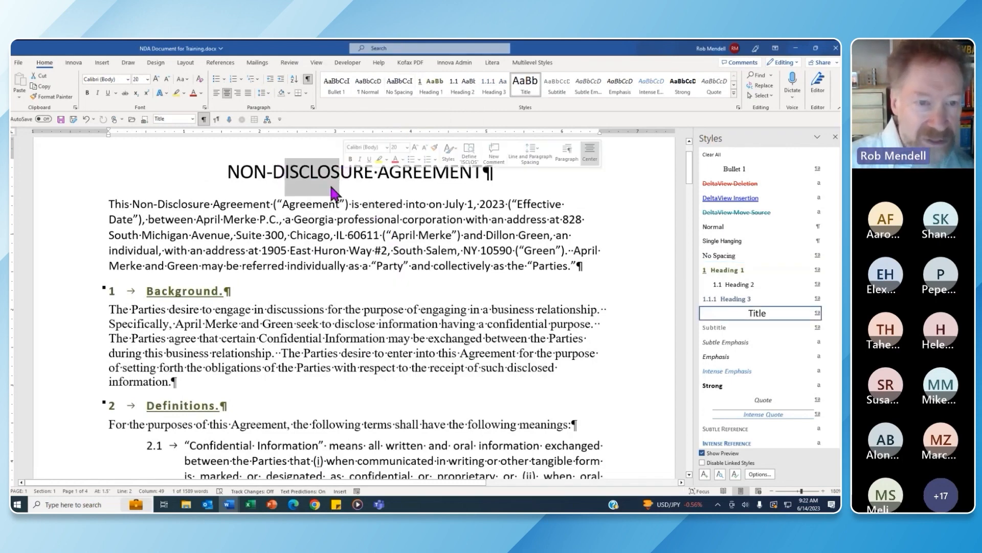
pyautogui.moveTo(299, 225); pyautogui.dragTo(335, 221)
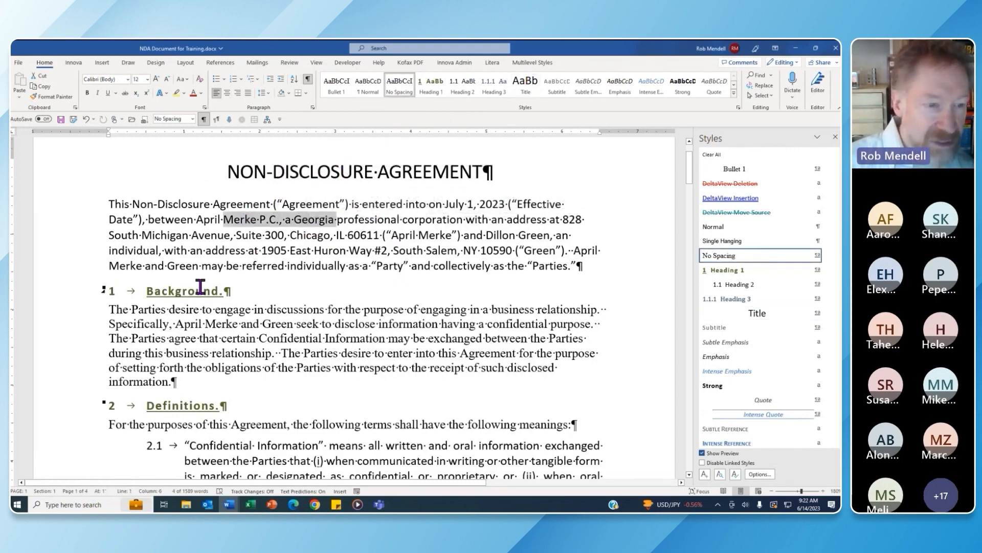
pyautogui.moveTo(169, 292); pyautogui.dragTo(325, 309)
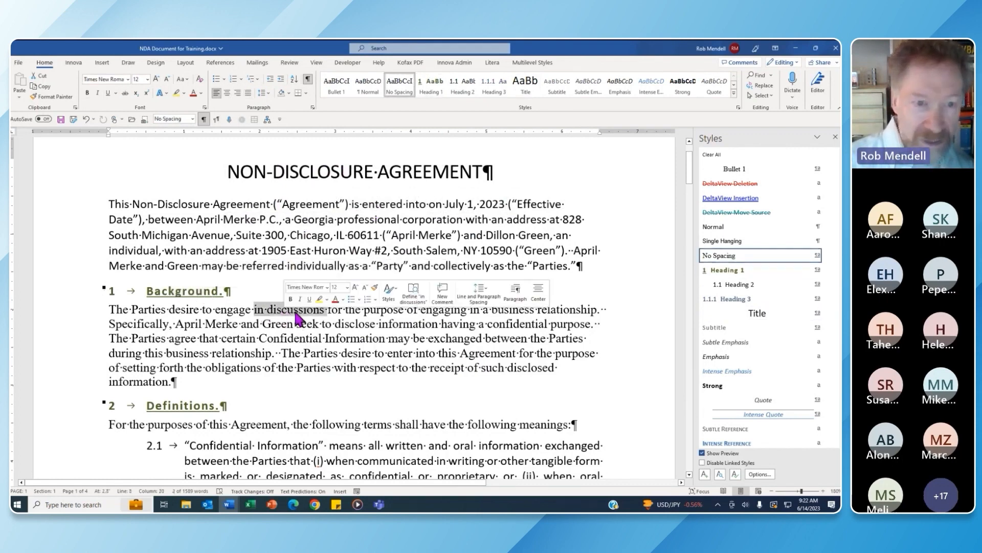
# Modify the No Spacing style so that it is based on the Normal style.
pyautogui.rightClick(397, 86)
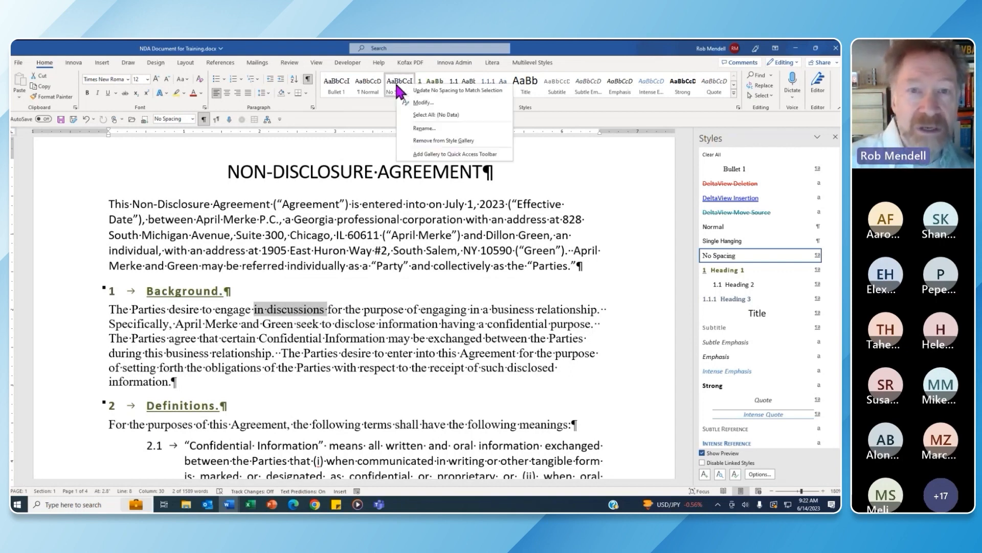
pyautogui.click(439, 102)
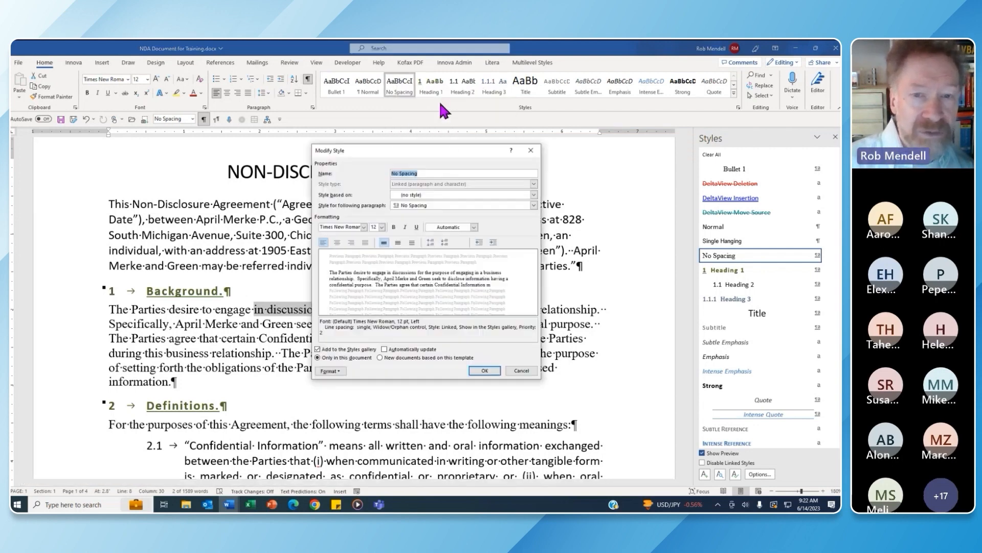
pyautogui.click(364, 227)
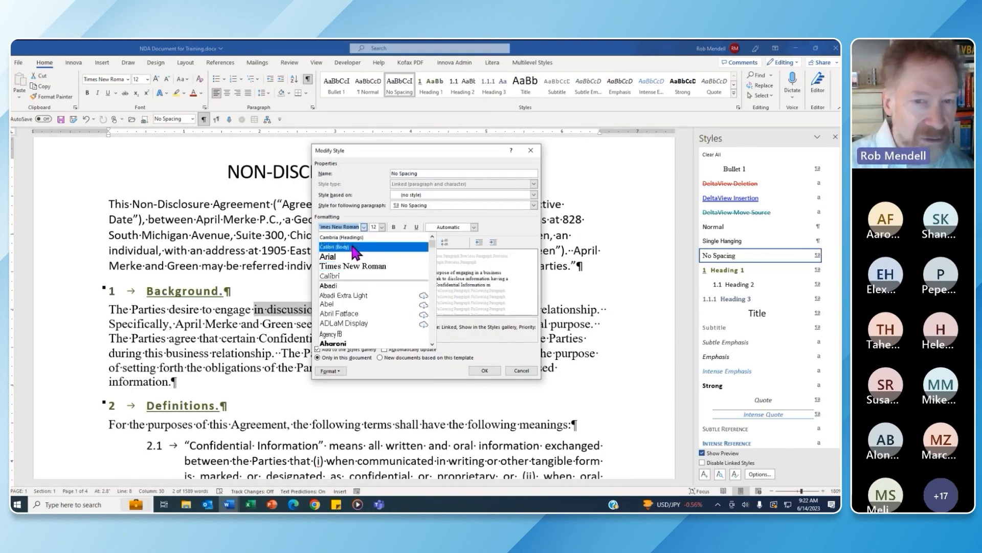
pyautogui.click(425, 195)
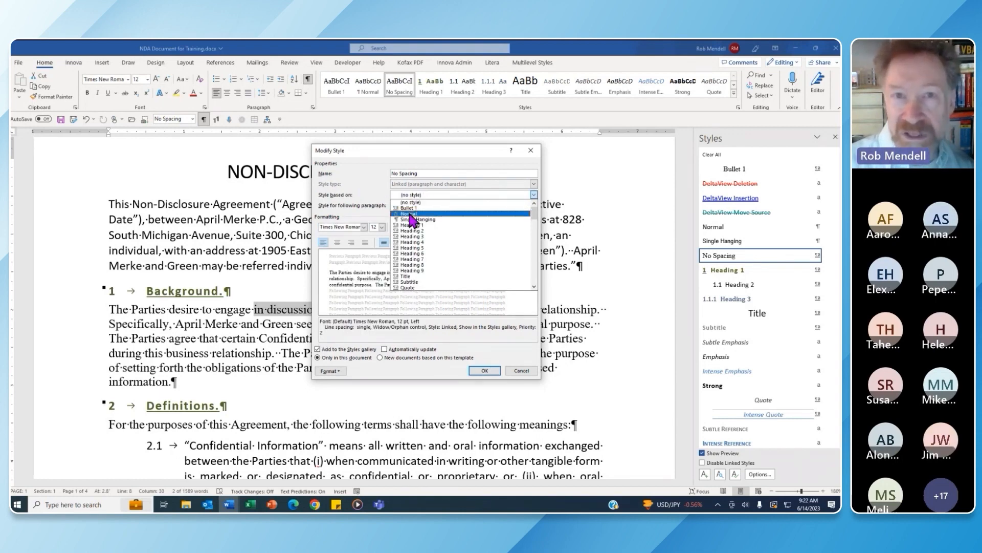
pyautogui.click(412, 213)
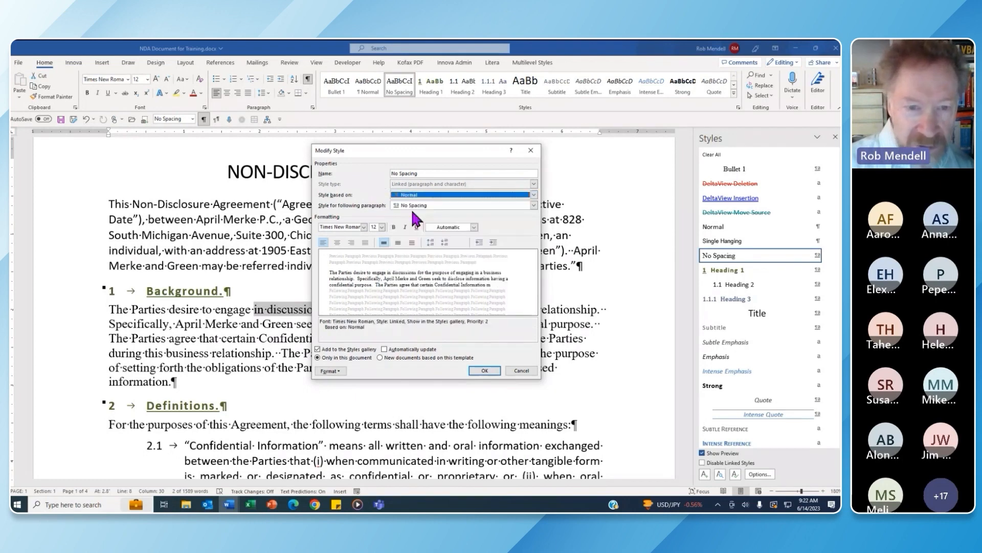
# Set the No Spacing style's font to Calibri (Body), apply the changes and check the document text.
pyautogui.click(363, 228)
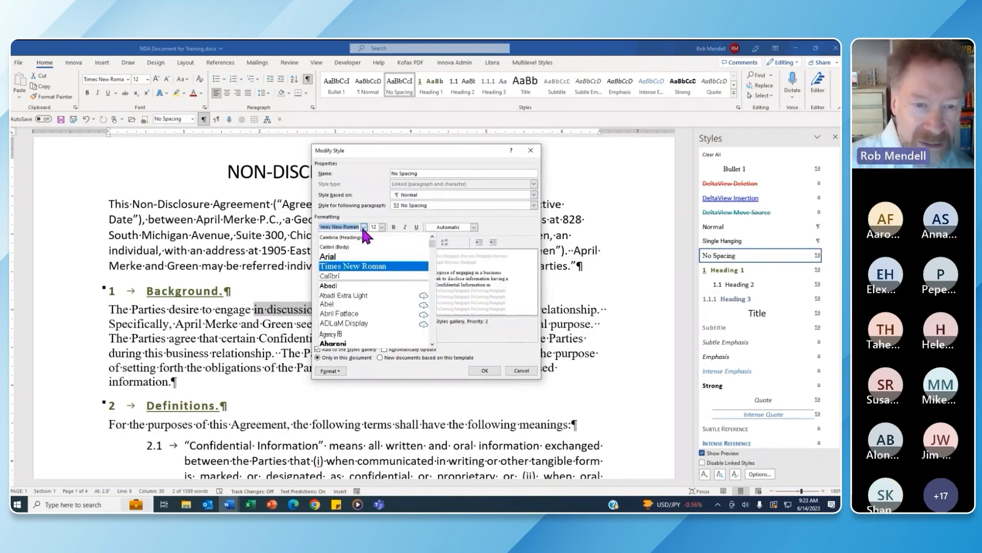
pyautogui.click(351, 247)
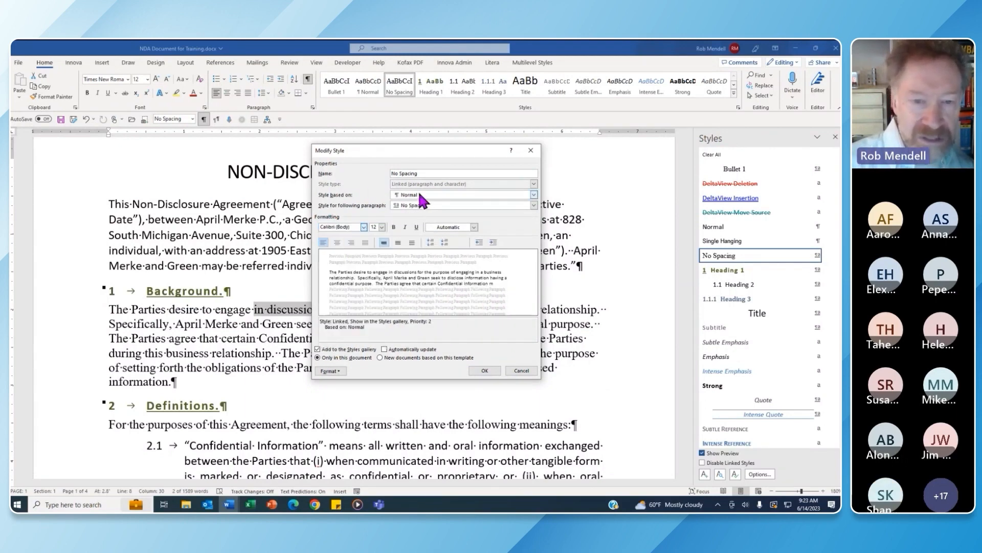
pyautogui.click(485, 370)
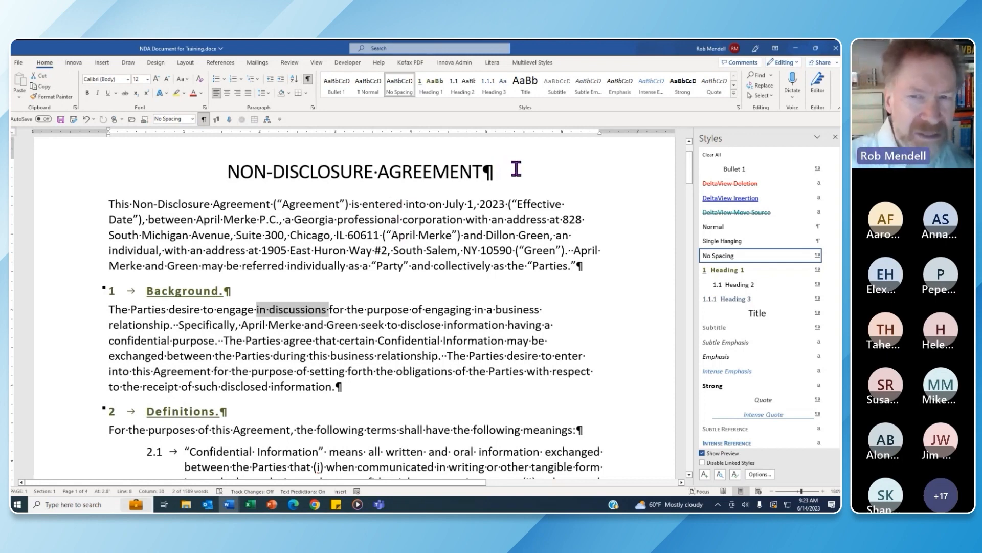
pyautogui.click(353, 311)
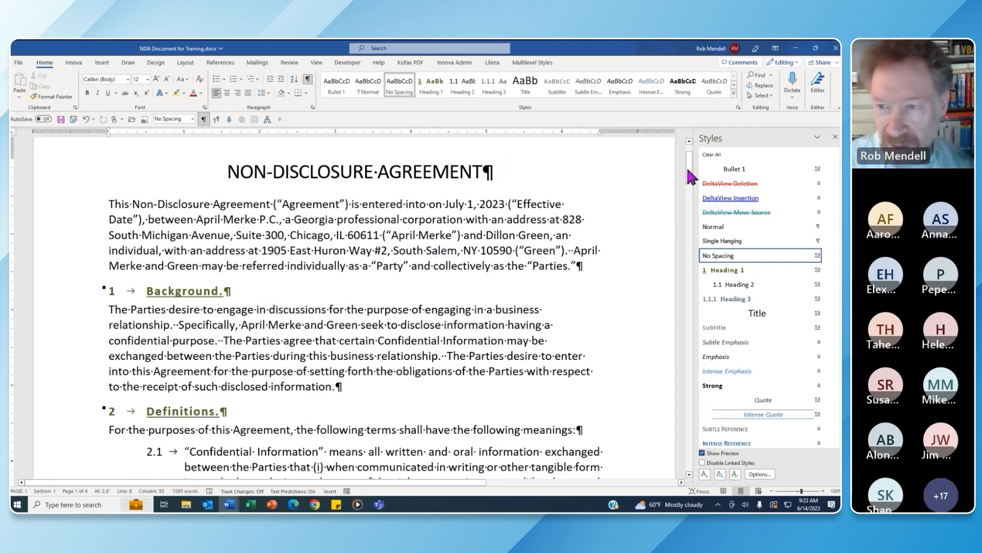
pyautogui.moveTo(689, 163)
pyautogui.mouseDown()
pyautogui.moveTo(691, 177)
pyautogui.moveTo(687, 161)
pyautogui.mouseUp()
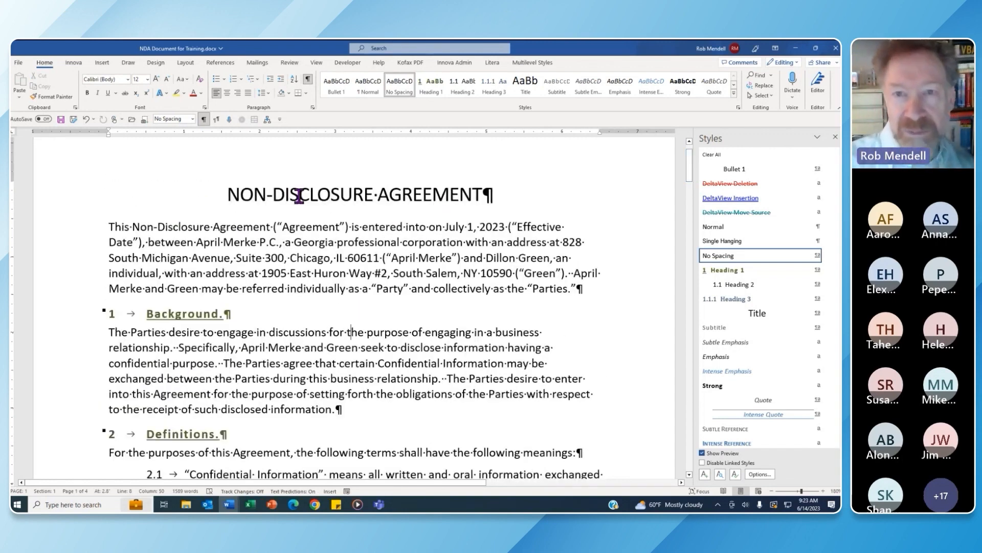
# Show the document's heading outline and move the General Provisions section above Confidentiality Obligations.
pyautogui.hotkey('ctrl', 'f')
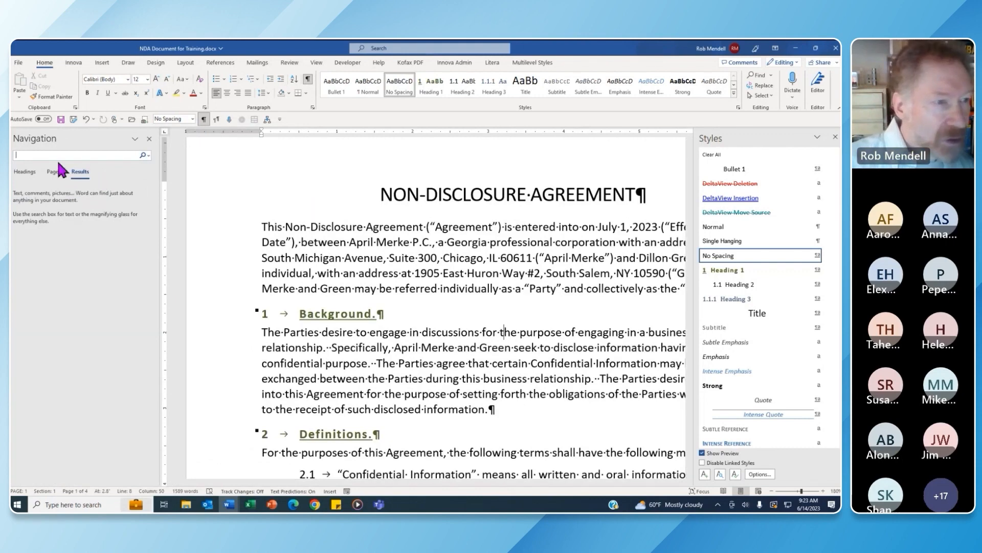
pyautogui.click(26, 169)
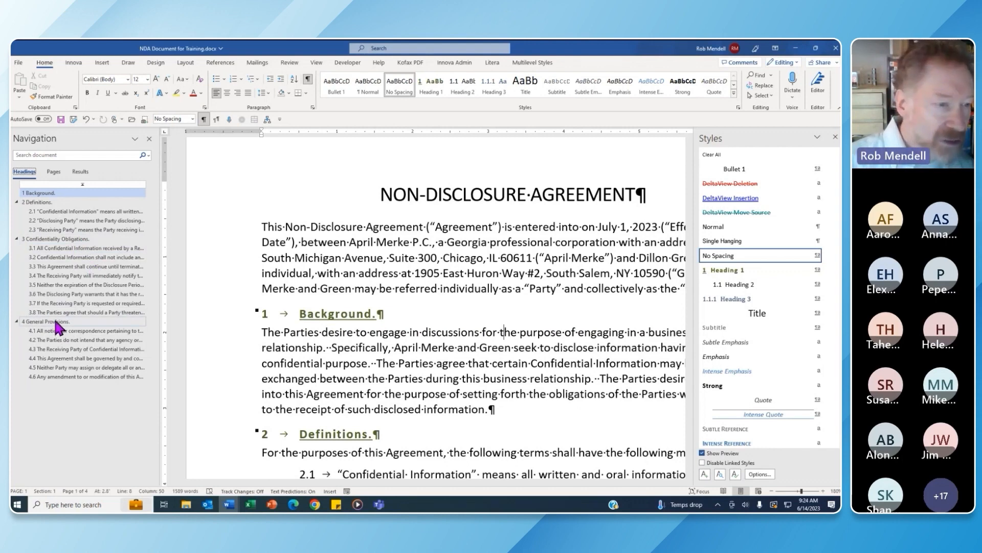
pyautogui.moveTo(58, 326); pyautogui.dragTo(57, 248)
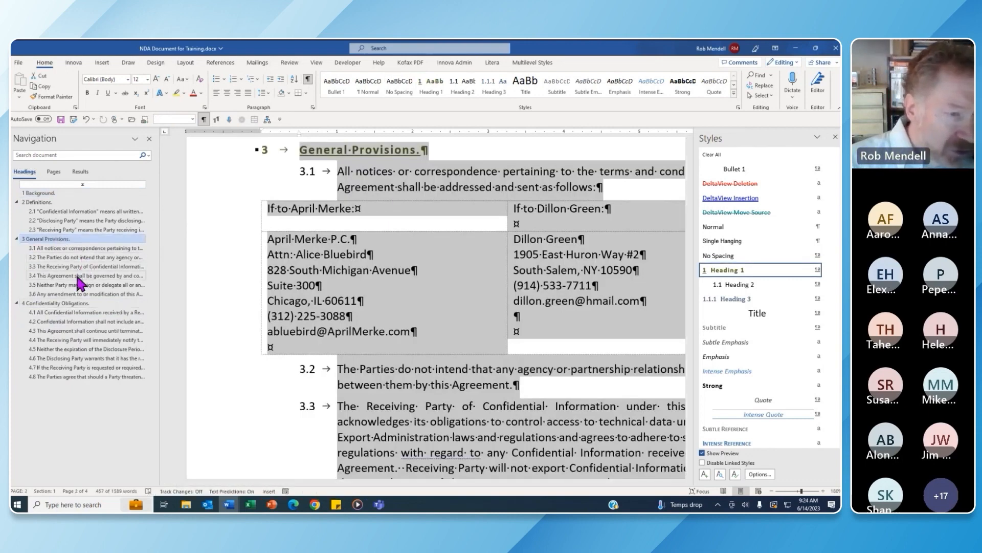
# Move the governing law clause to the end of General Provisions, and from there into Confidentiality Obligations below the third clause.
pyautogui.moveTo(77, 275); pyautogui.dragTo(78, 296)
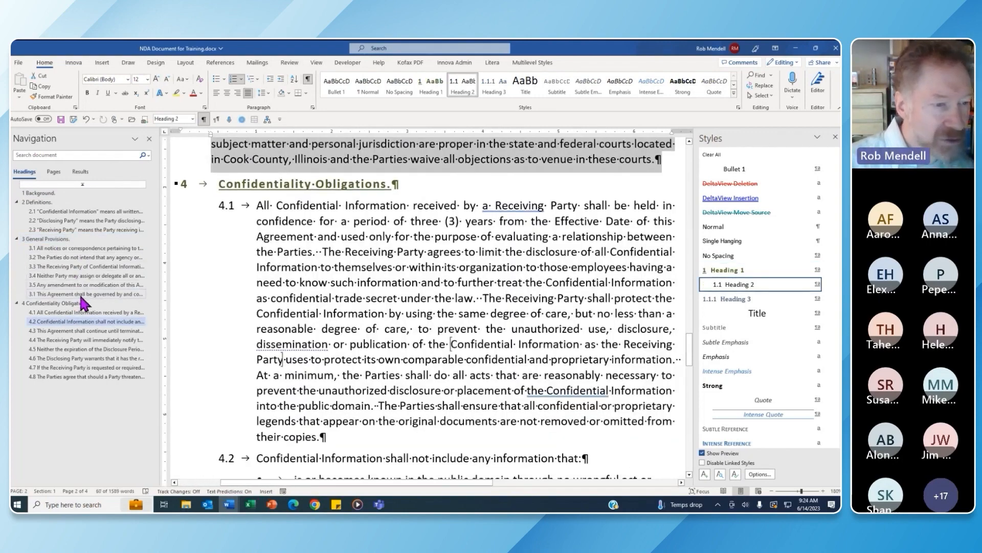
pyautogui.moveTo(80, 296); pyautogui.dragTo(78, 336)
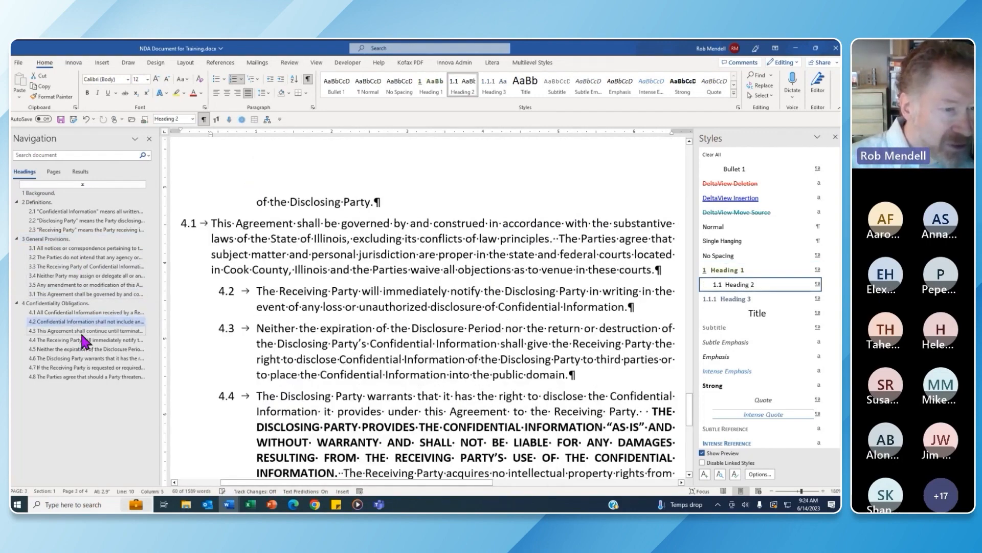
pyautogui.click(378, 179)
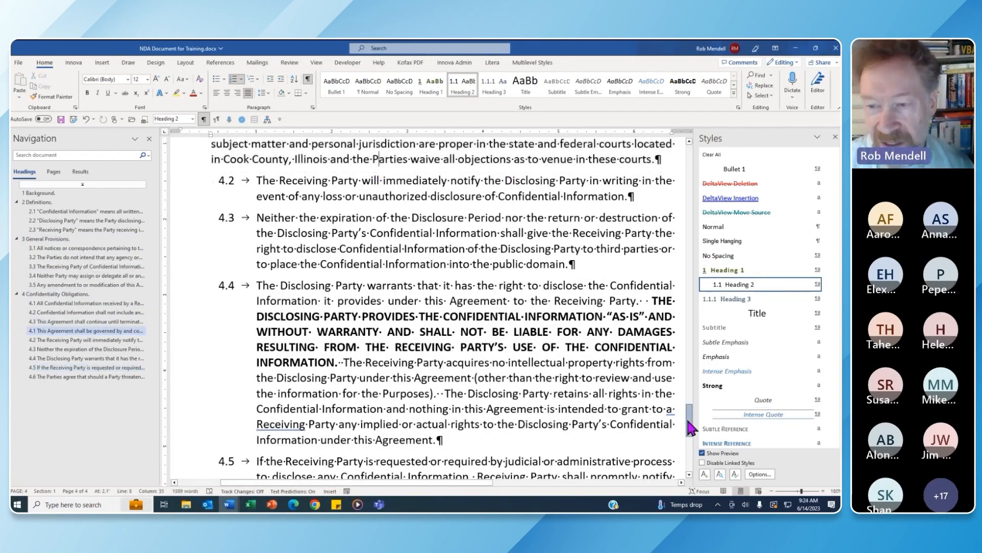
pyautogui.moveTo(685, 415); pyautogui.dragTo(690, 153)
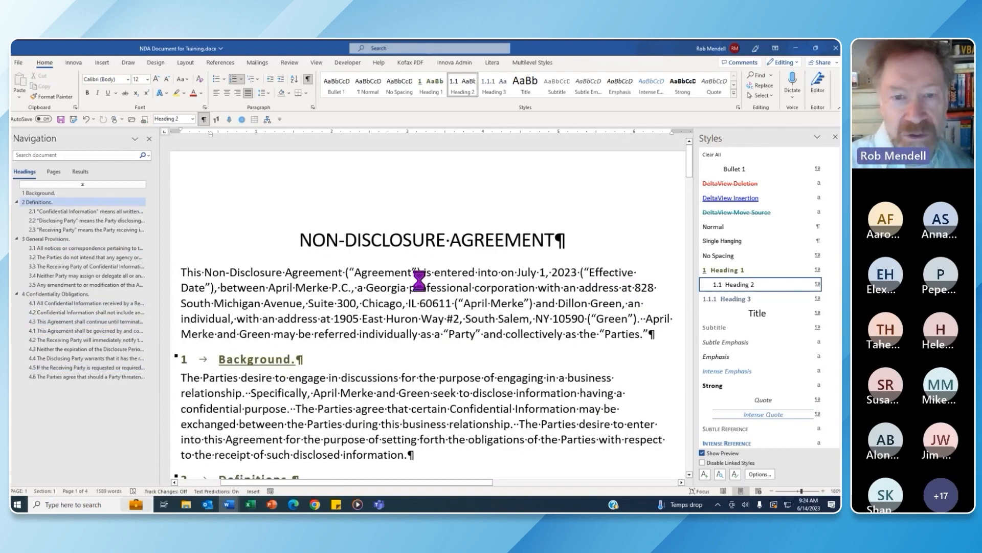
# Create a new blank document and generate sample text in it with =rand().
pyautogui.hotkey('ctrl', 'n')
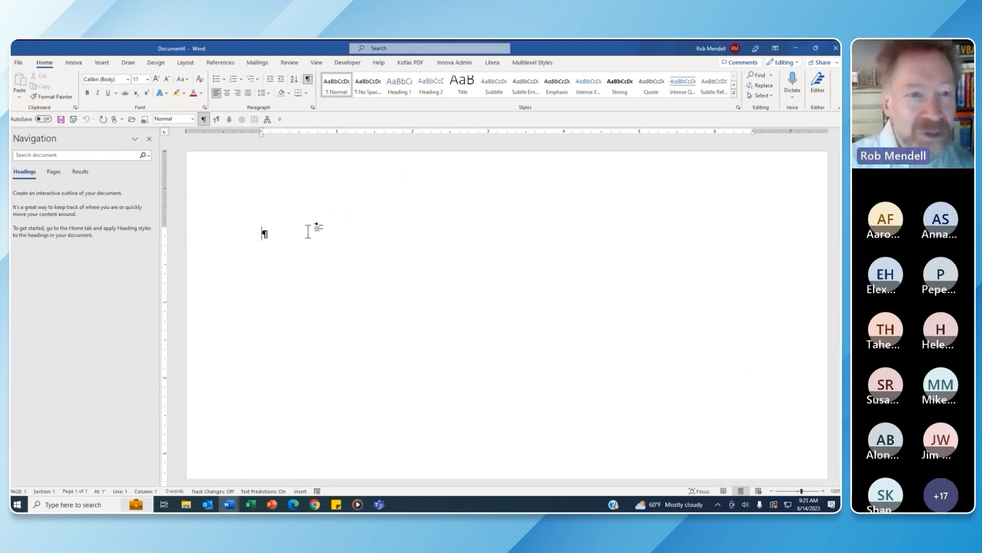
pyautogui.write('=')
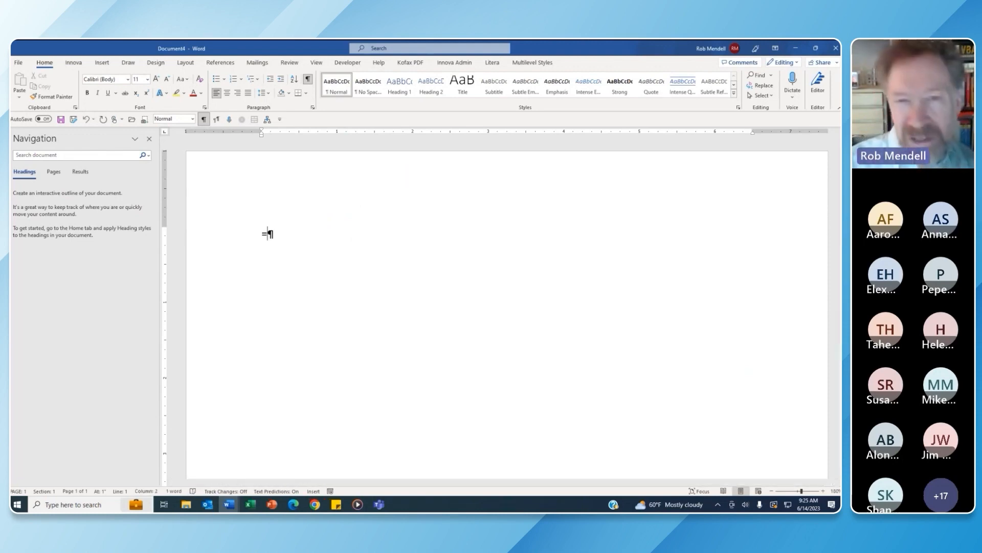
pyautogui.write('r')
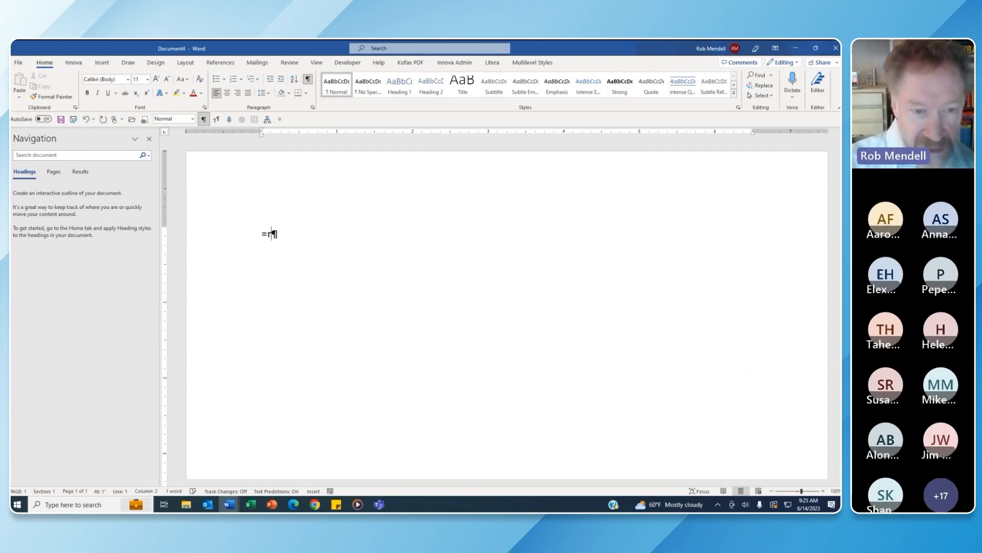
pyautogui.write('and()')
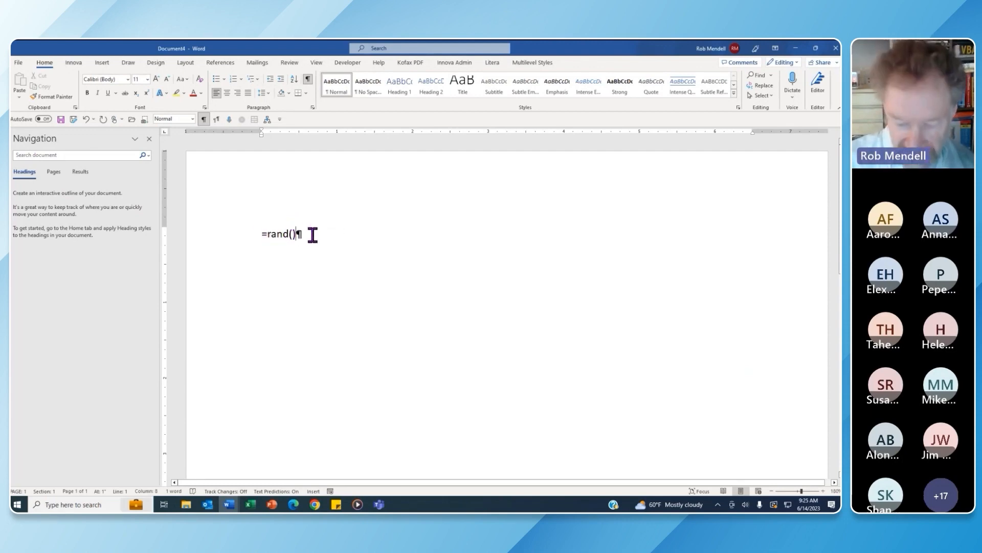
pyautogui.press('Return')
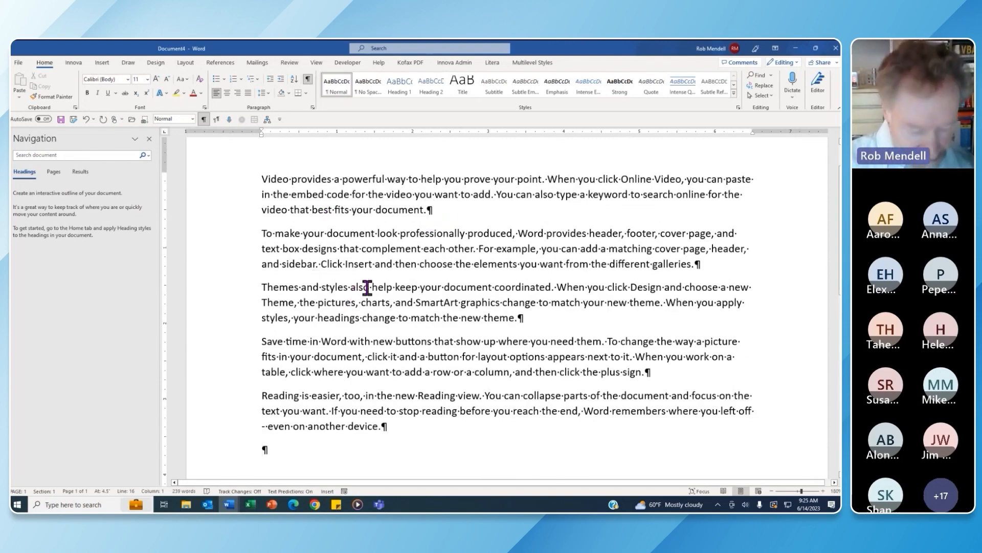
# Undo the generated sample text and generate it again with =rand(50), returning to the beginning of the document.
pyautogui.hotkey('ctrl', 'z')
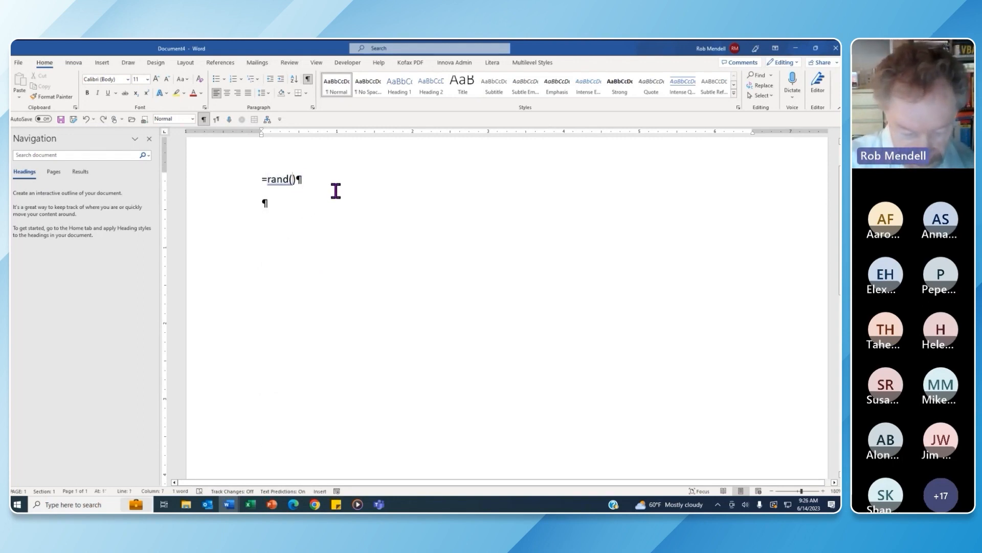
pyautogui.write('5')
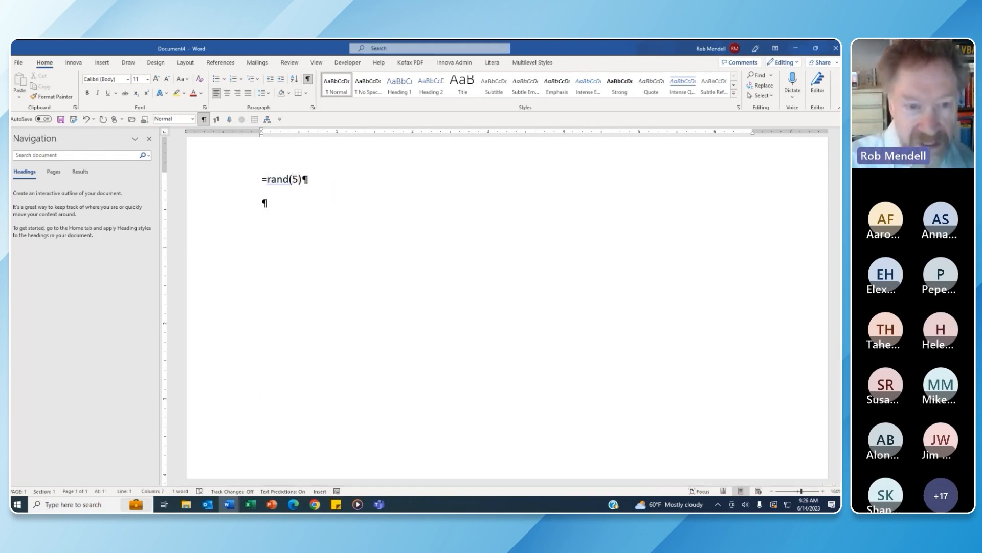
pyautogui.write('0')
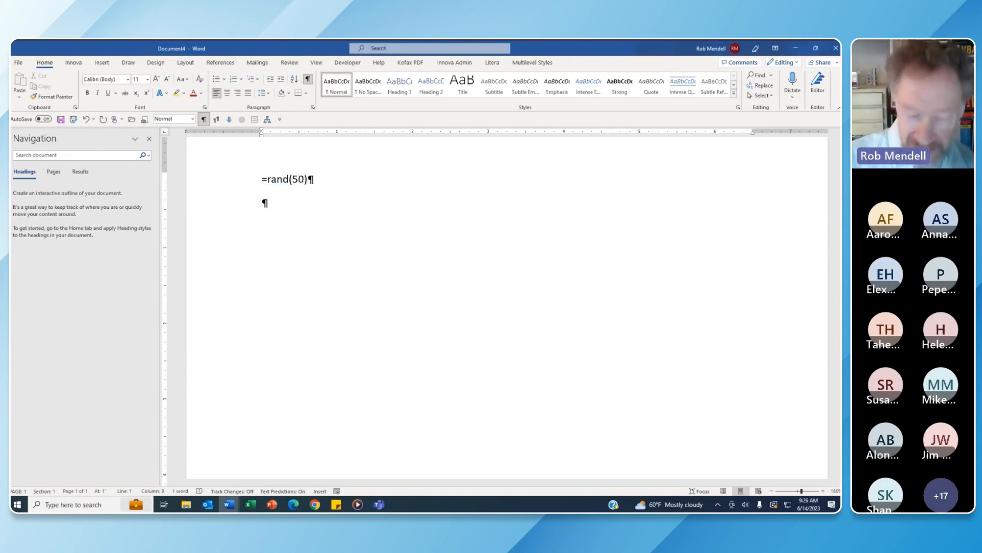
pyautogui.click(336, 179)
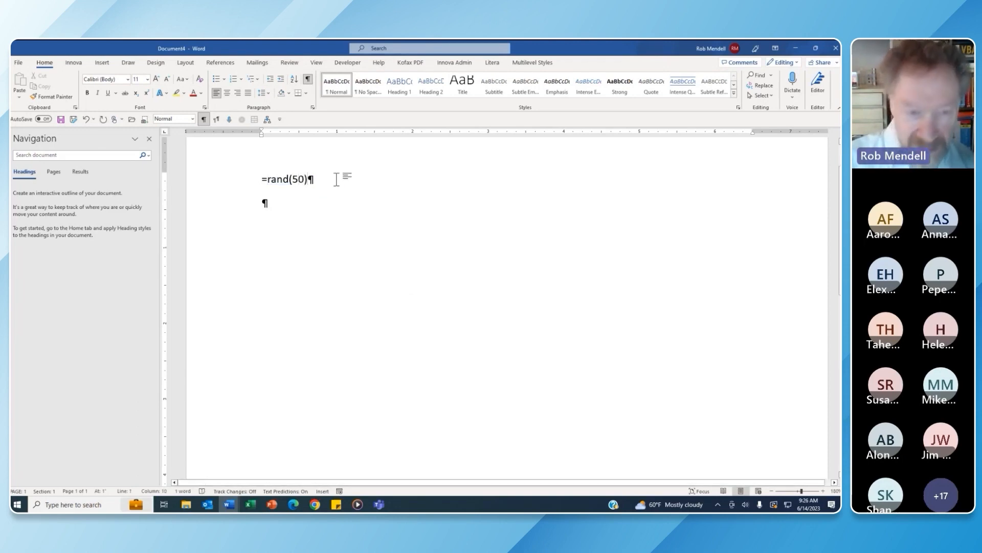
pyautogui.press('Return')
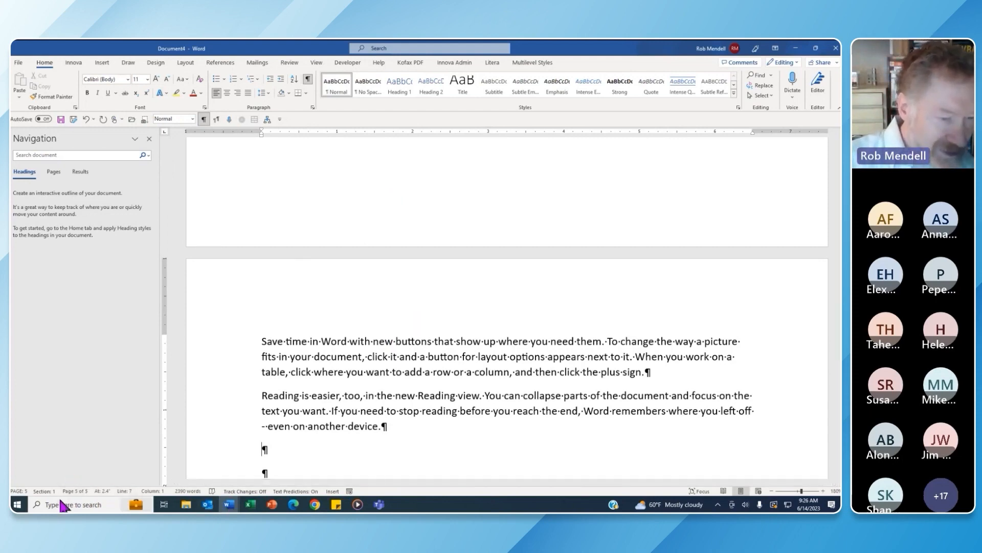
pyautogui.moveTo(839, 407); pyautogui.dragTo(840, 153)
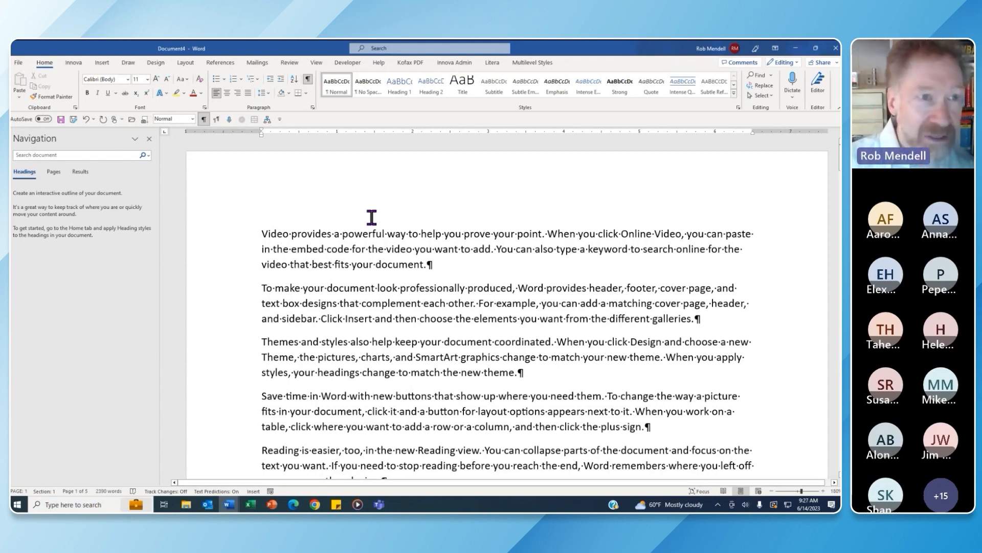
pyautogui.click(102, 63)
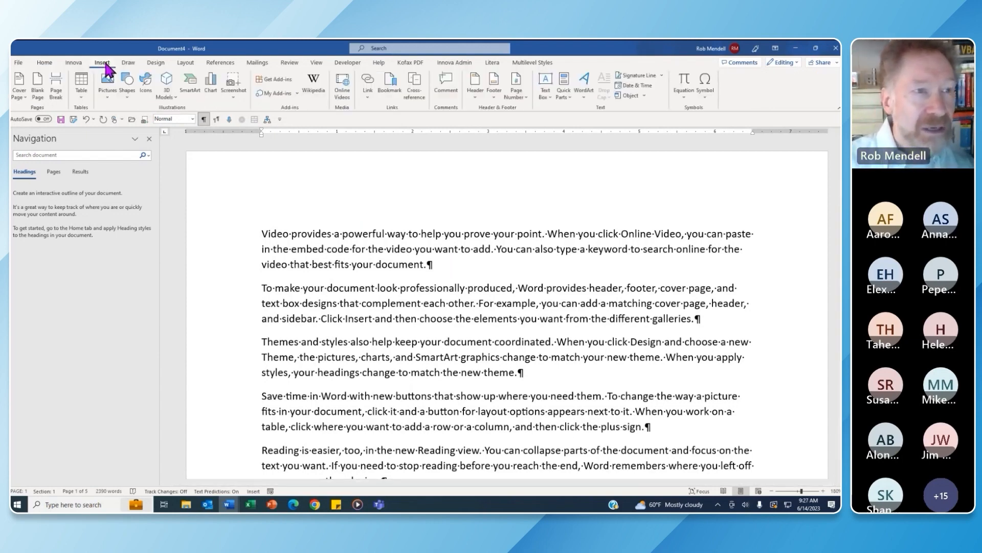
pyautogui.click(563, 86)
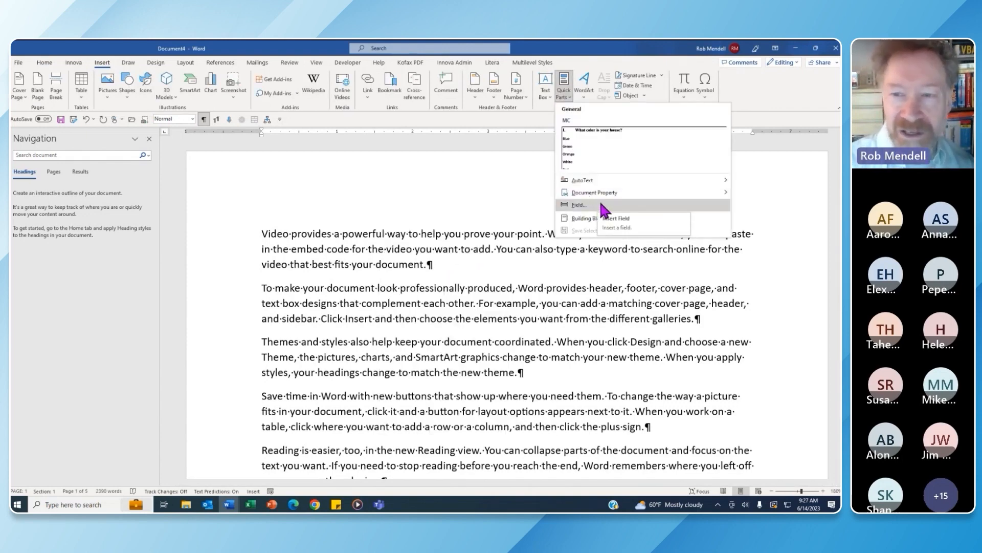
pyautogui.click(448, 266)
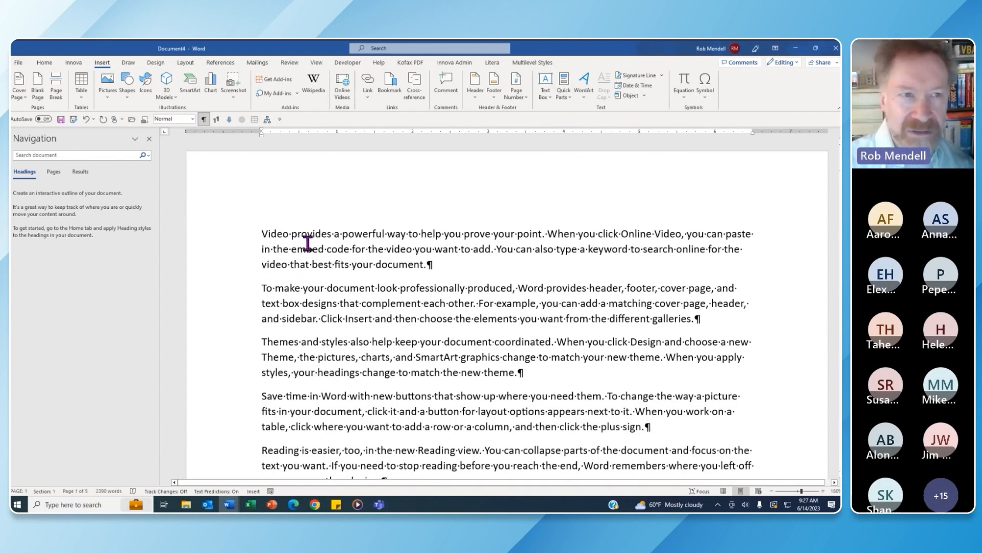
pyautogui.click(44, 62)
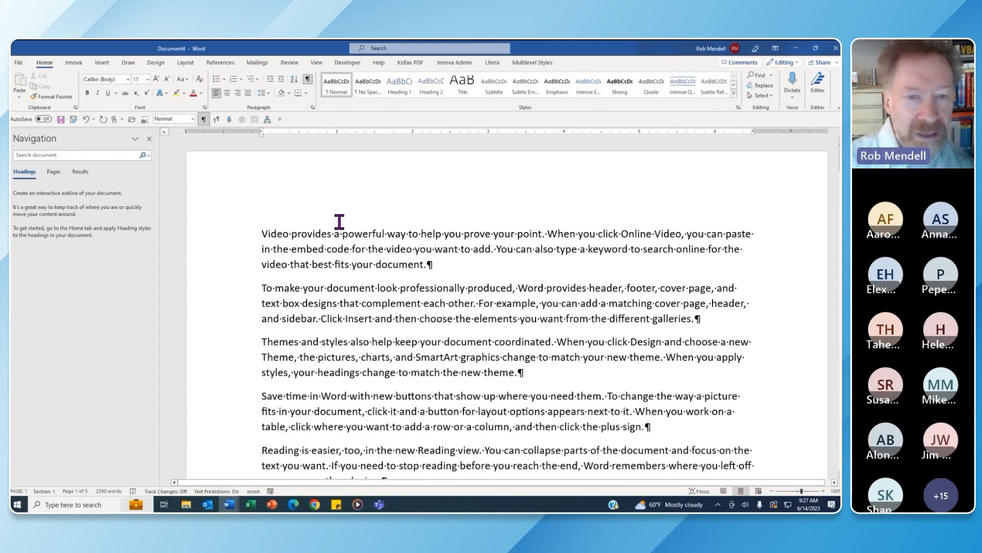
# Modify the Normal style to use the Times New Roman font at 12 pt.
pyautogui.click(360, 234)
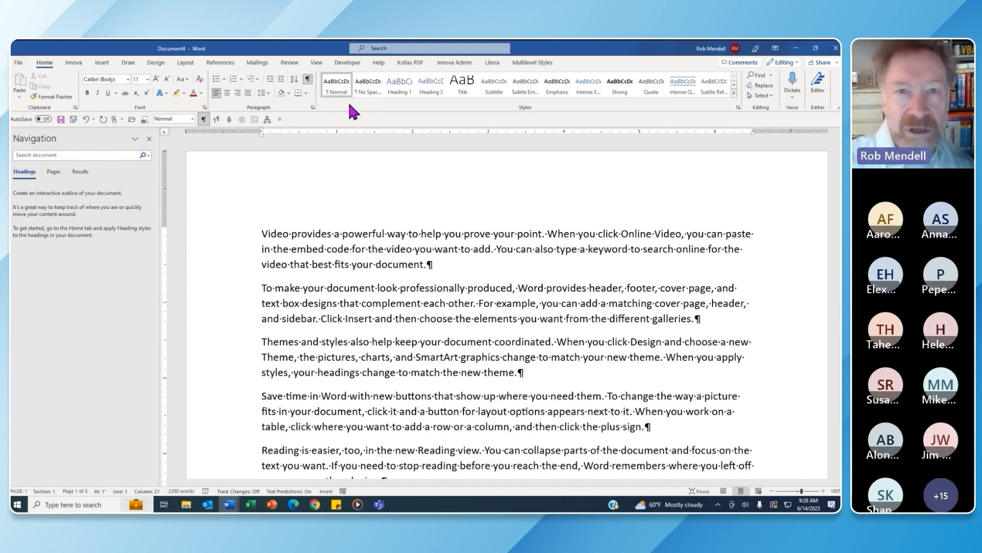
pyautogui.rightClick(336, 81)
pyautogui.click(385, 101)
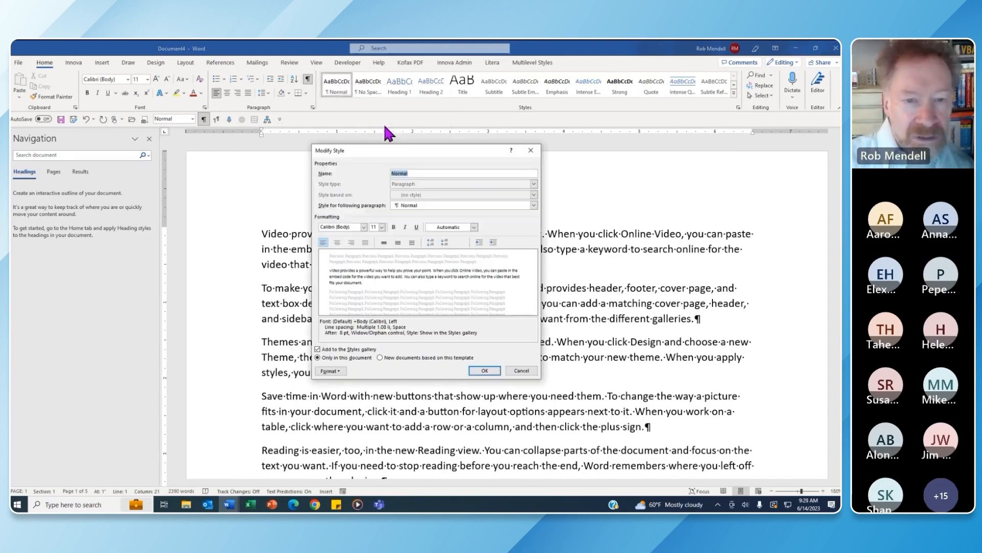
pyautogui.click(364, 227)
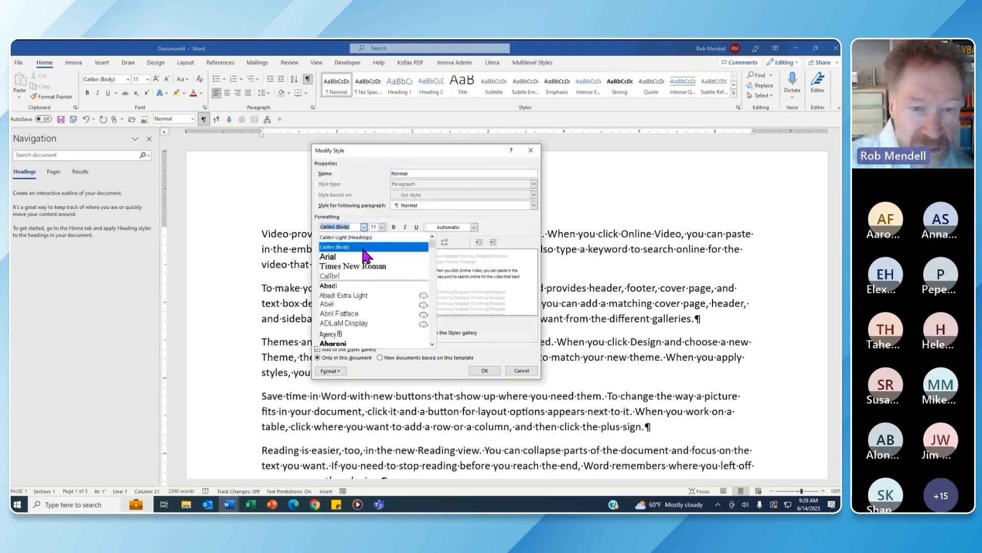
pyautogui.click(376, 266)
pyautogui.click(381, 226)
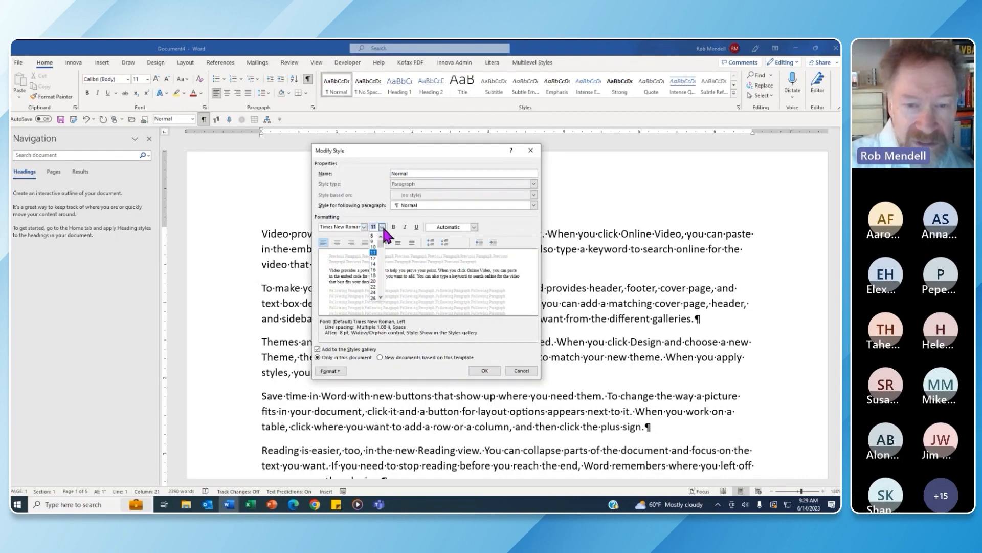
pyautogui.click(374, 259)
# Set the Normal style's paragraph spacing to 12 pt after with single line spacing.
pyautogui.click(341, 371)
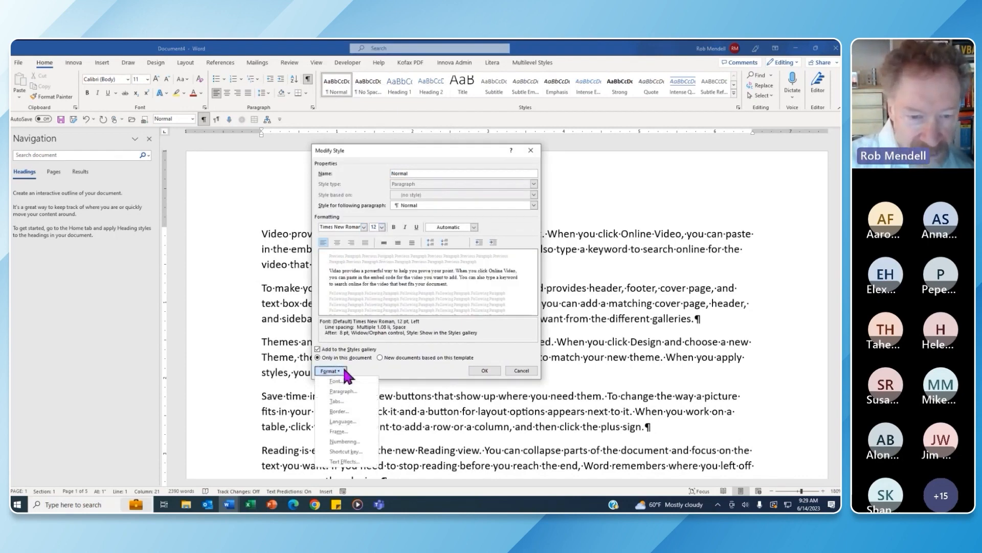
pyautogui.click(351, 390)
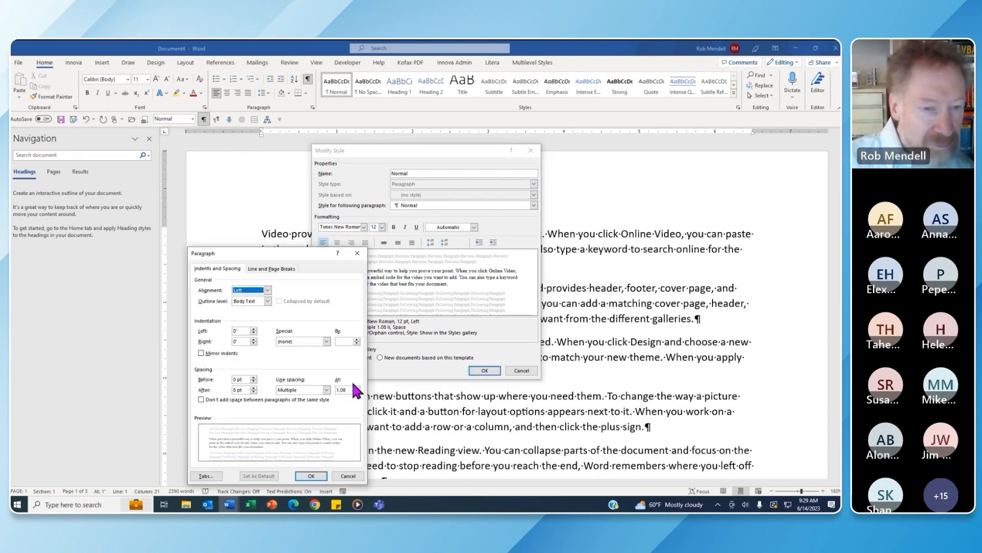
pyautogui.click(253, 388)
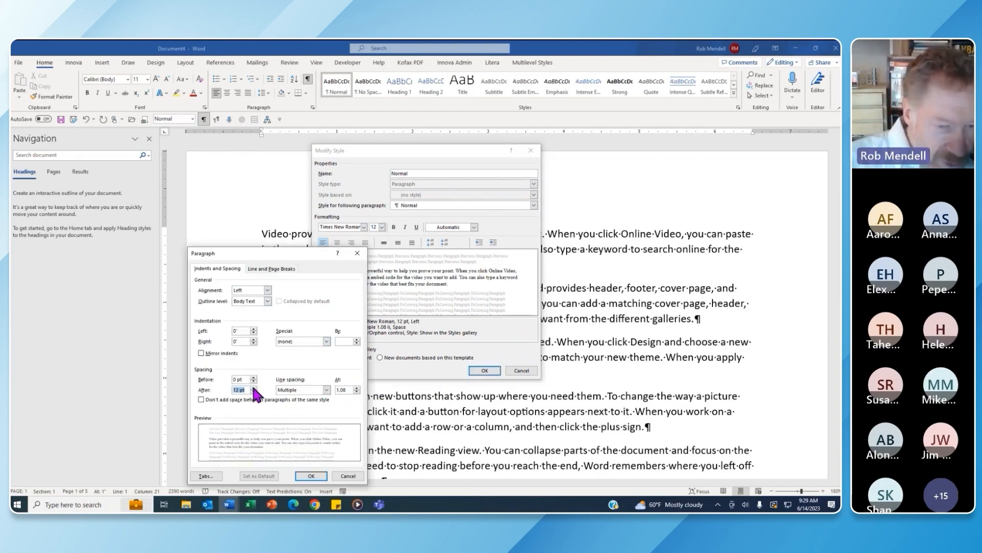
pyautogui.click(326, 390)
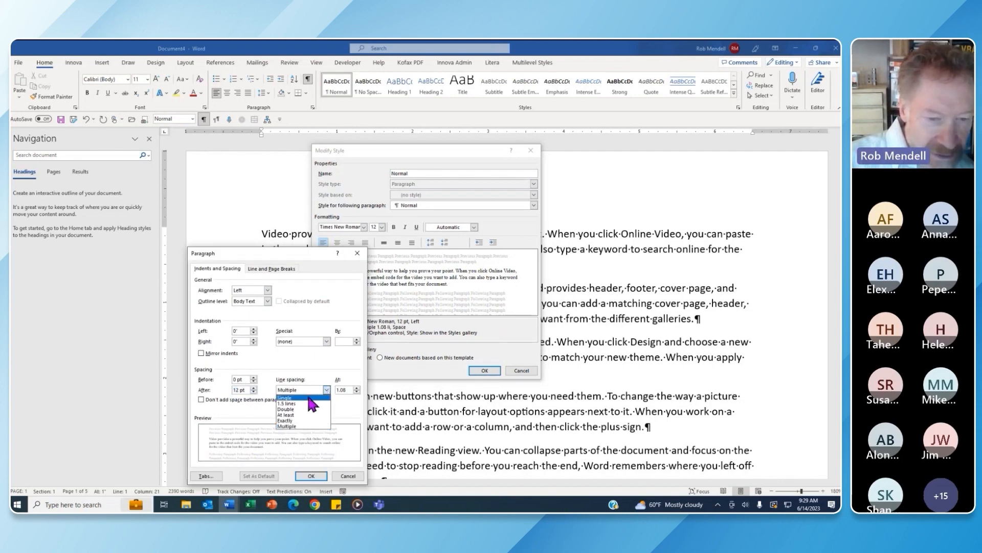
pyautogui.click(309, 399)
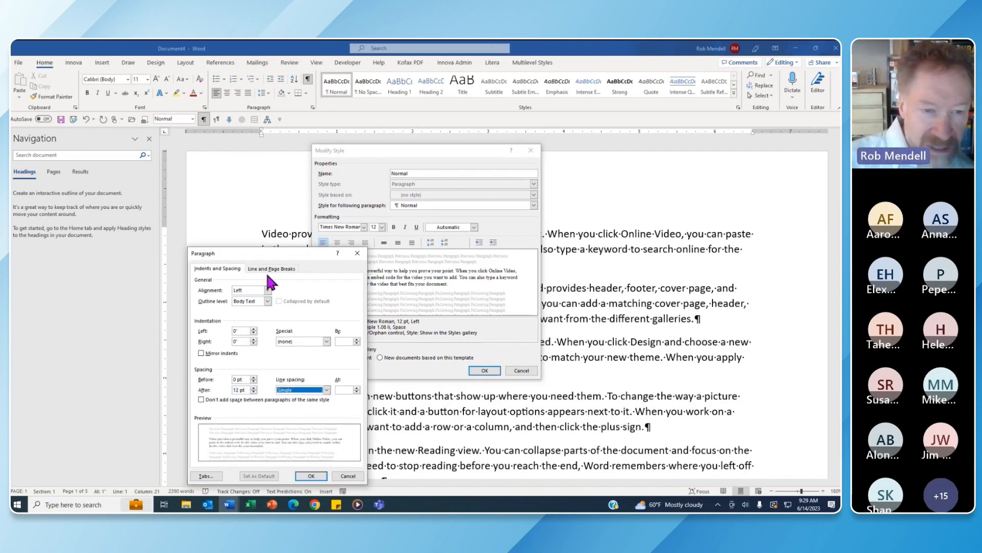
# Turn on Keep lines together for the Normal style and apply the style changes.
pyautogui.click(281, 268)
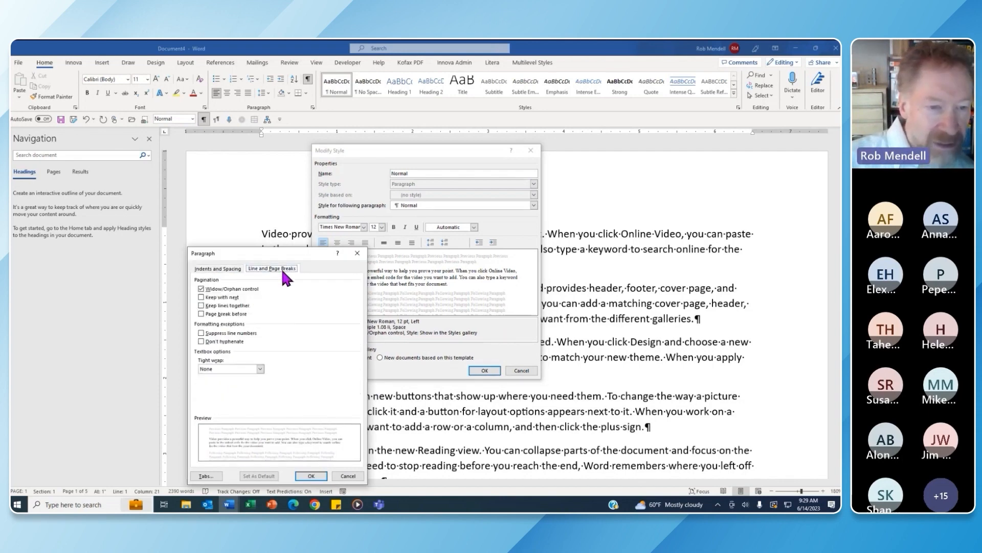
pyautogui.click(201, 306)
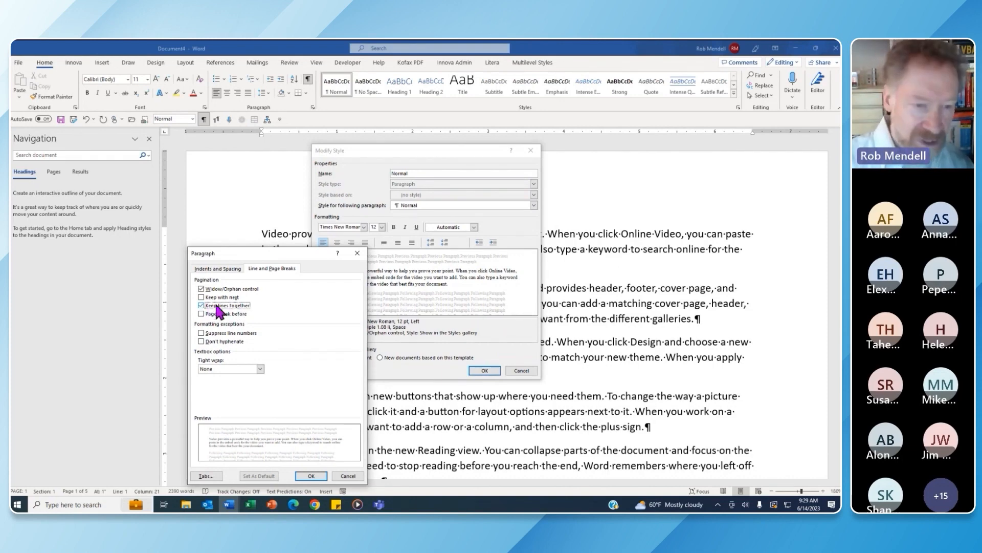
pyautogui.click(313, 476)
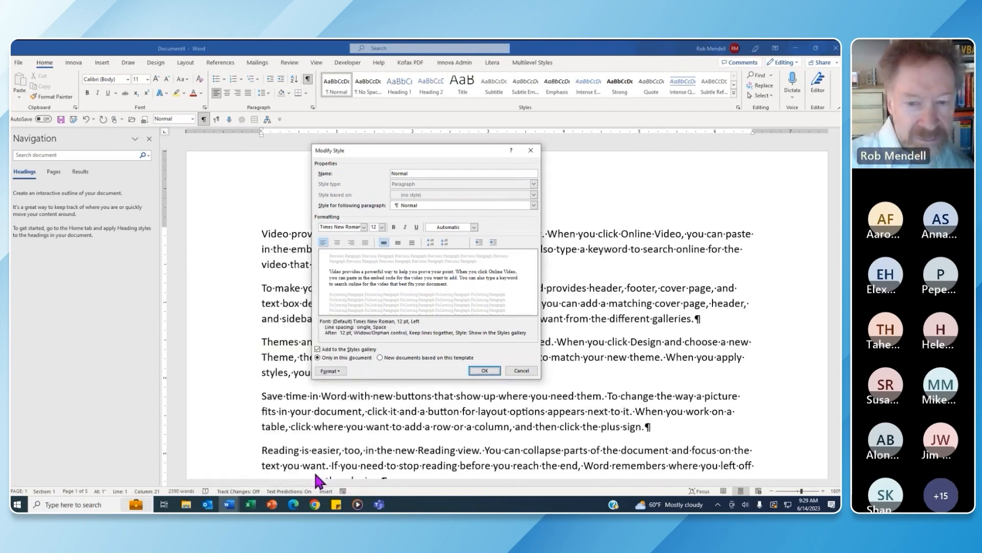
pyautogui.click(486, 370)
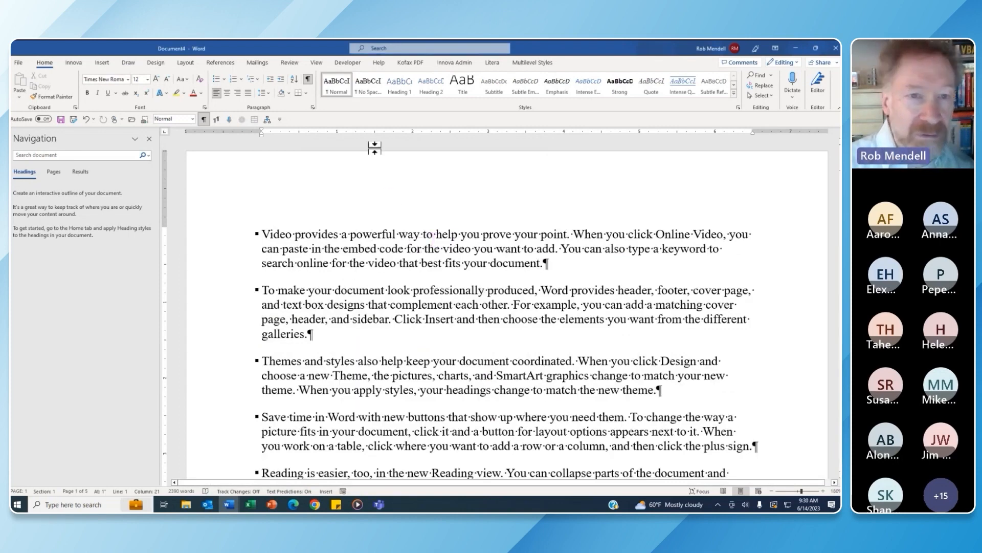
# Apply the No Spacing style to the entire document.
pyautogui.rightClick(342, 85)
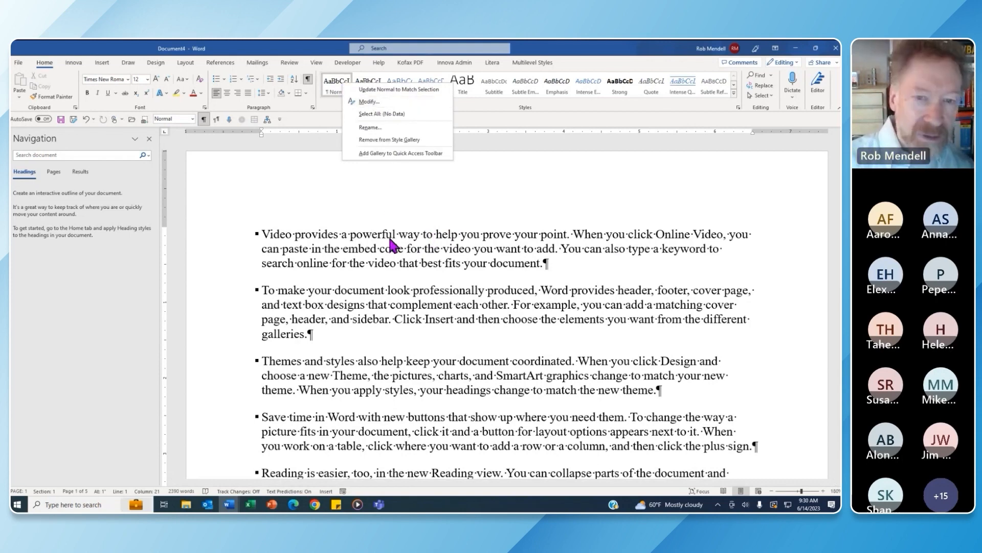
pyautogui.press('Escape')
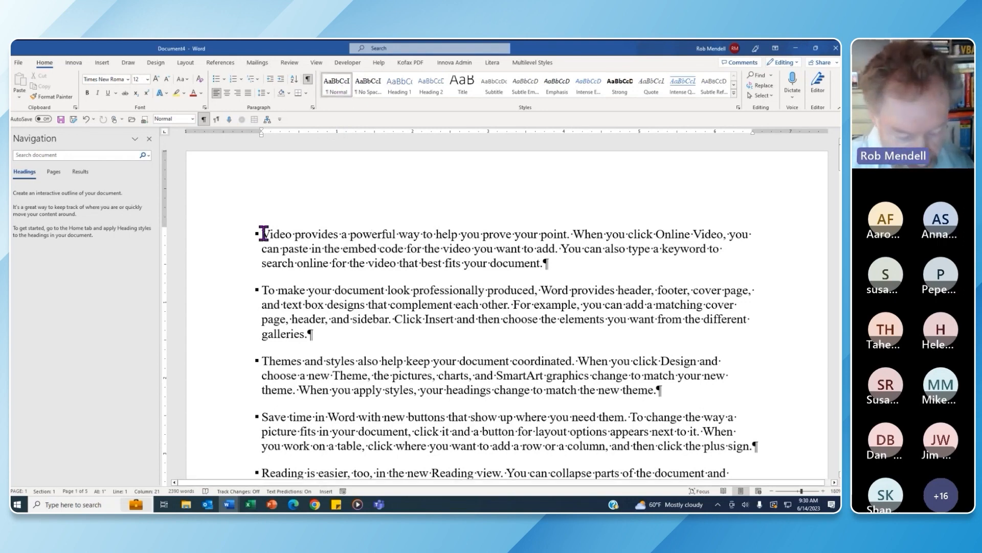
pyautogui.hotkey('ctrl', 'a')
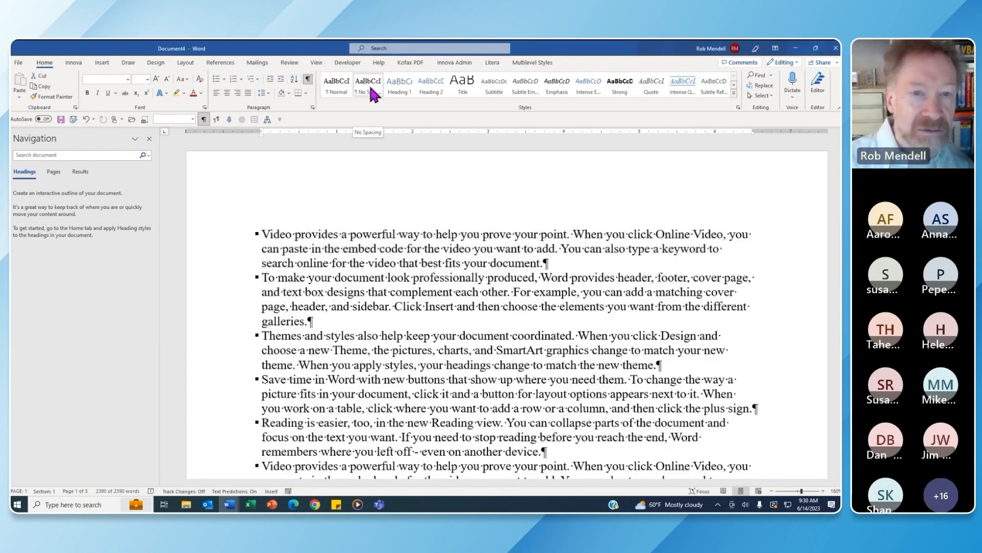
pyautogui.click(368, 82)
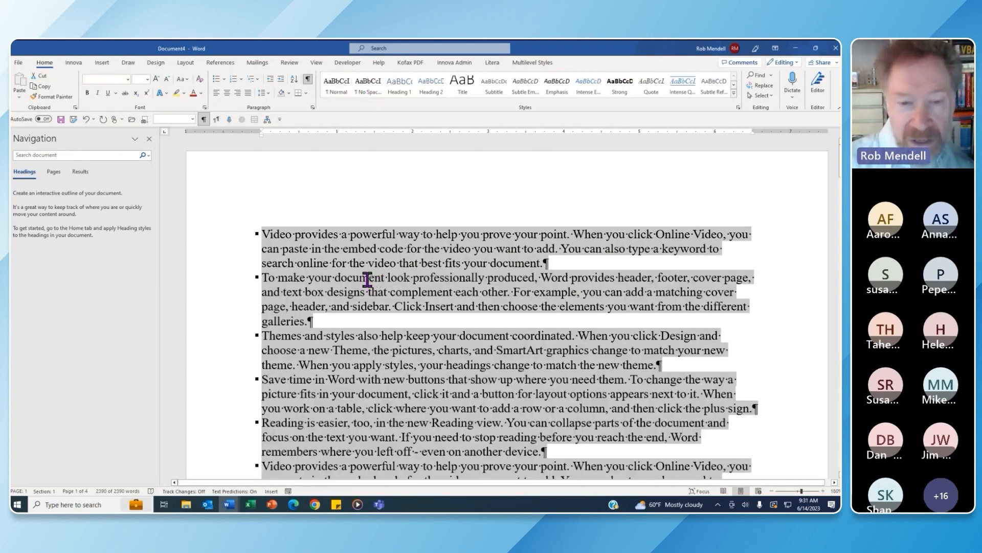
pyautogui.click(370, 279)
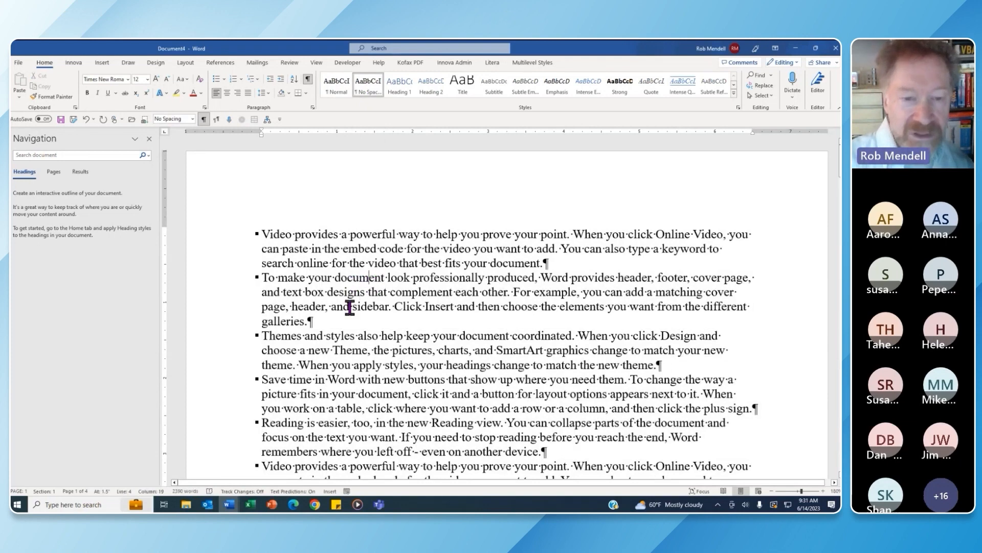
# Set the second paragraph's spacing after to 12 pt.
pyautogui.moveTo(267, 277); pyautogui.dragTo(331, 319)
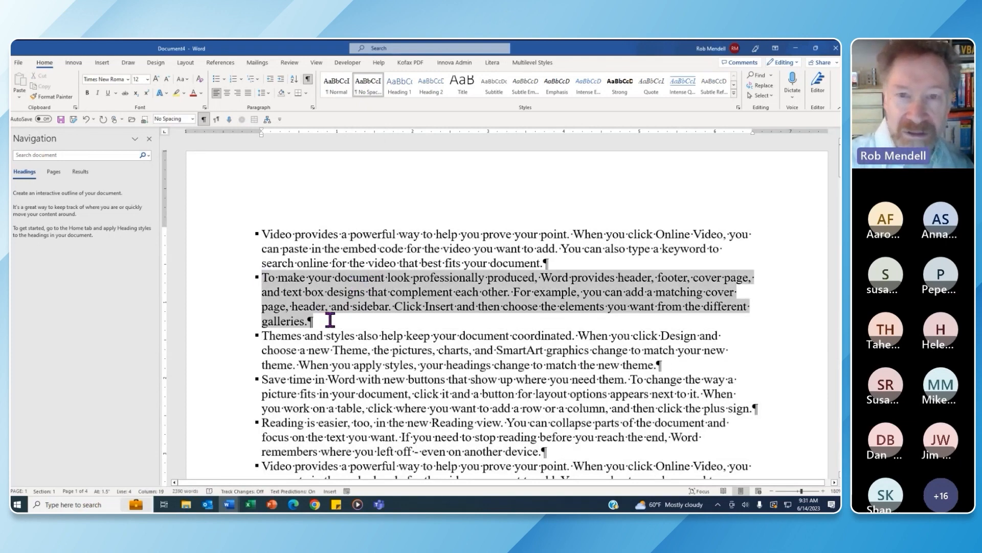
pyautogui.click(319, 291)
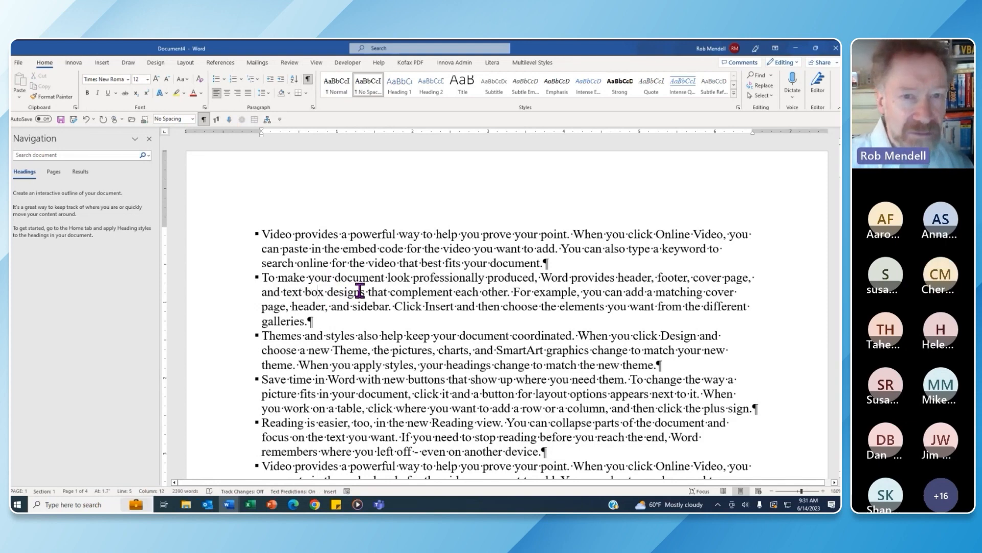
pyautogui.click(313, 107)
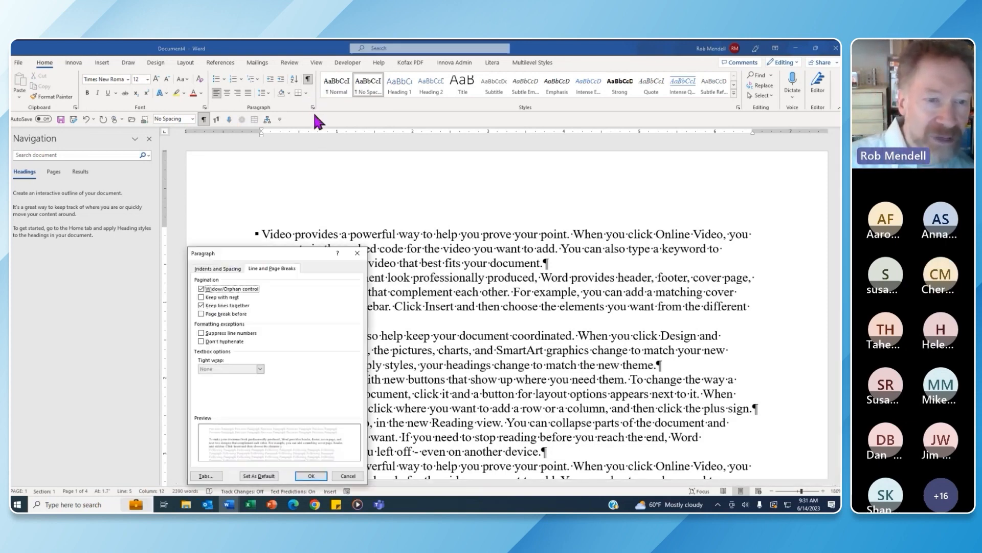
pyautogui.click(228, 269)
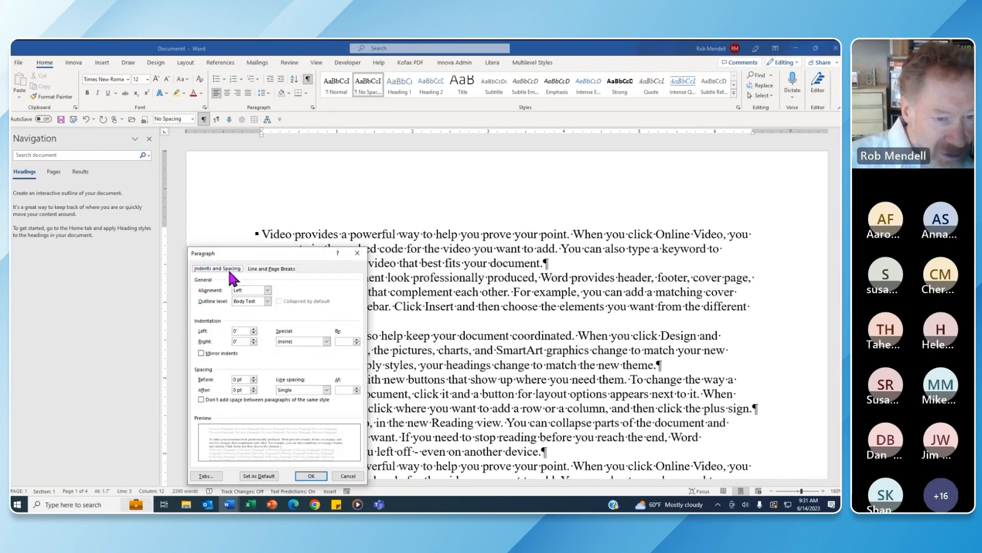
pyautogui.click(253, 388)
pyautogui.click(253, 388)
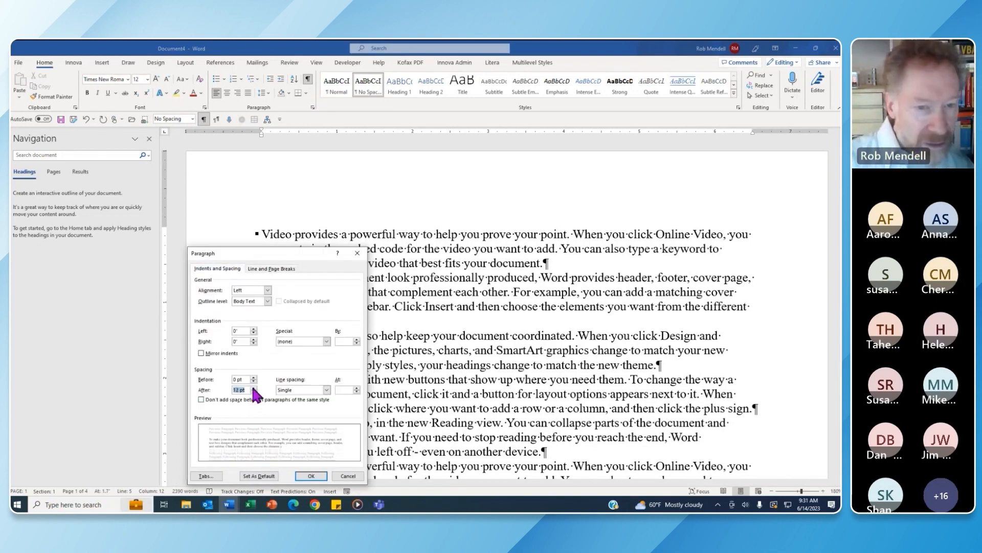
# Turn off Keep lines together for the second paragraph and apply its paragraph settings.
pyautogui.click(272, 269)
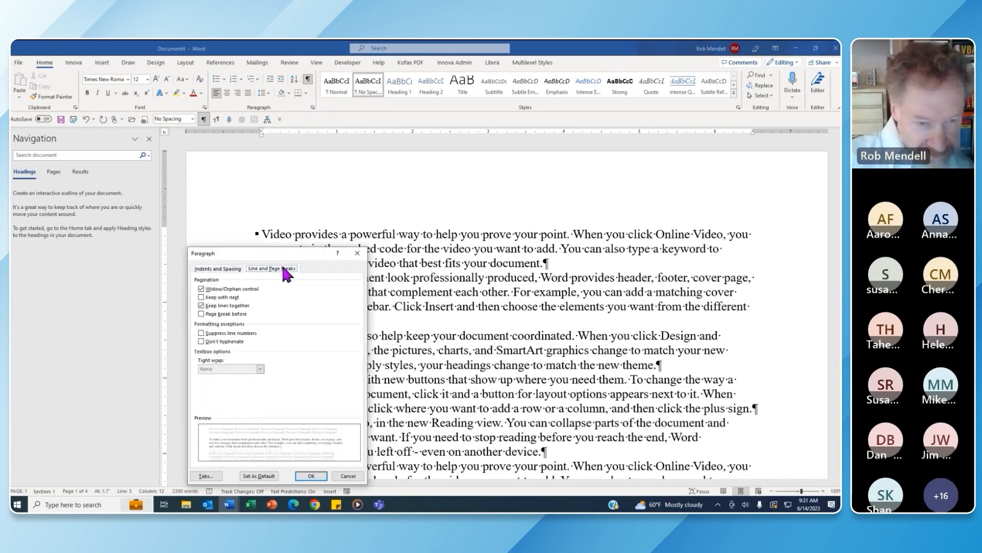
pyautogui.click(201, 306)
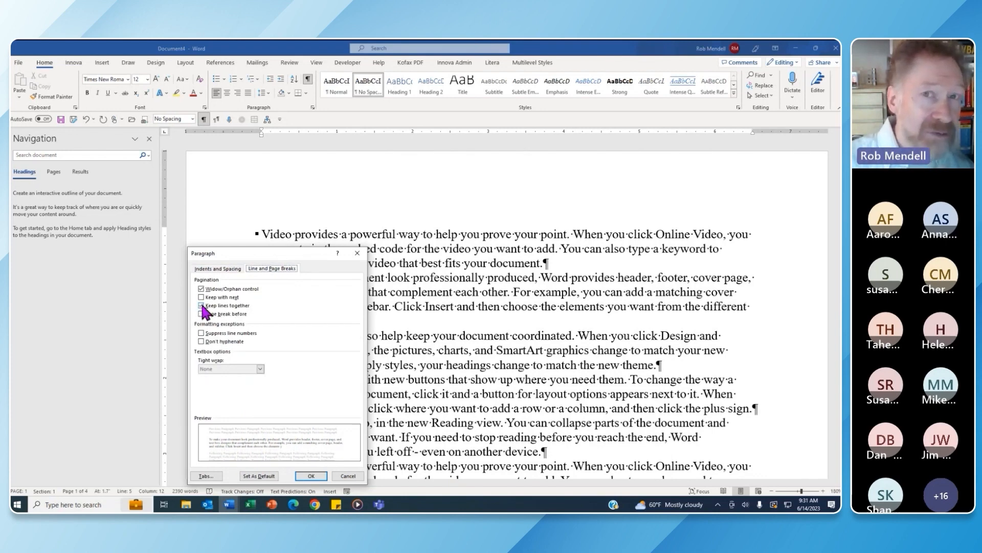
pyautogui.click(203, 306)
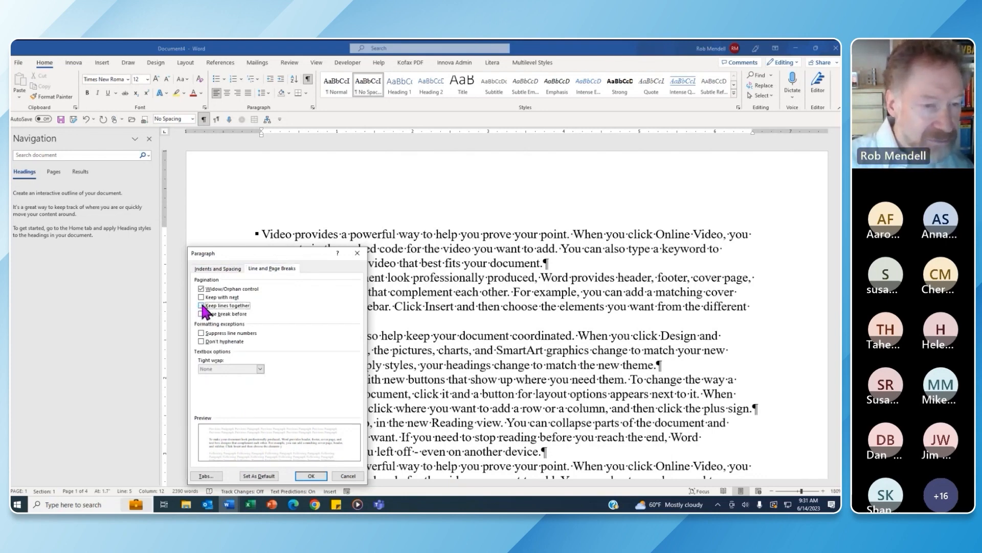
pyautogui.click(311, 476)
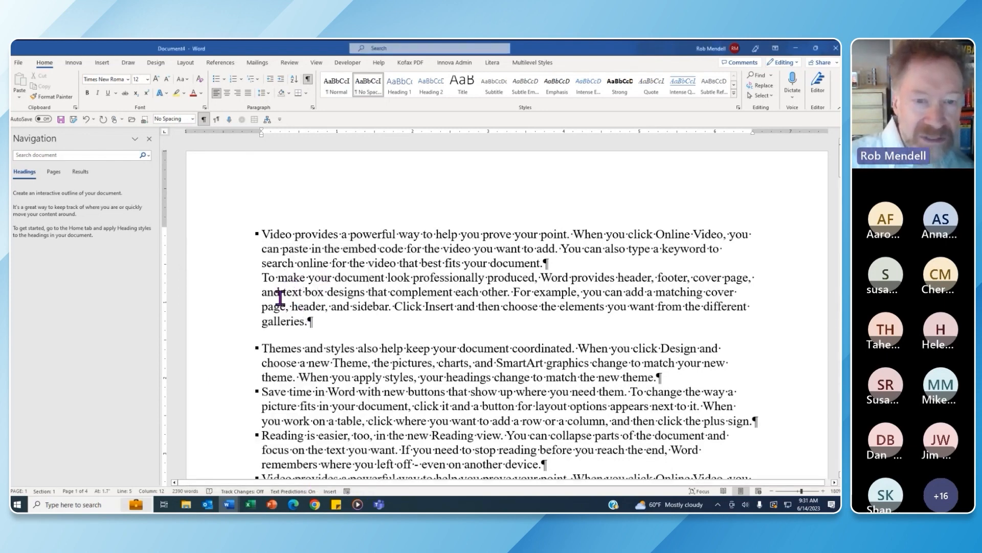
pyautogui.rightClick(349, 288)
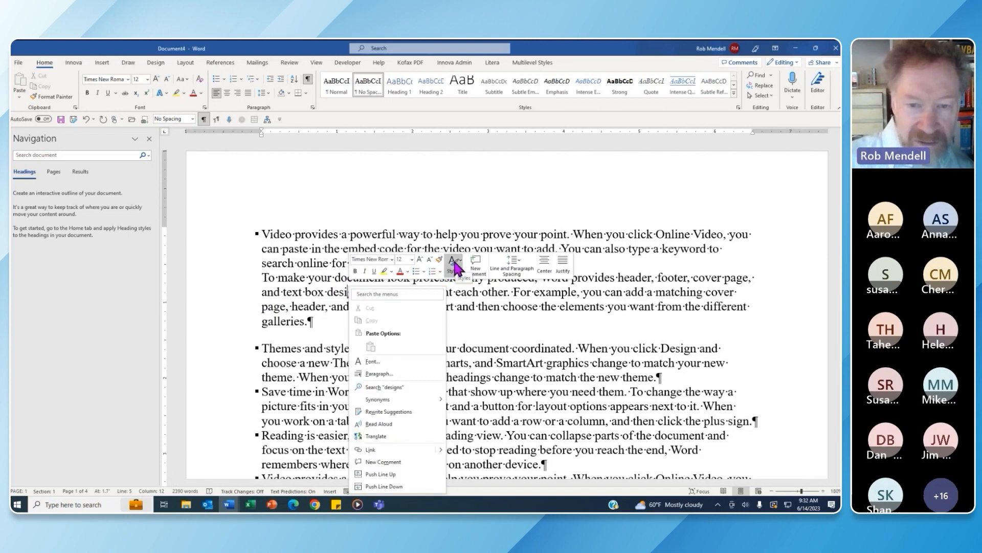
pyautogui.click(455, 270)
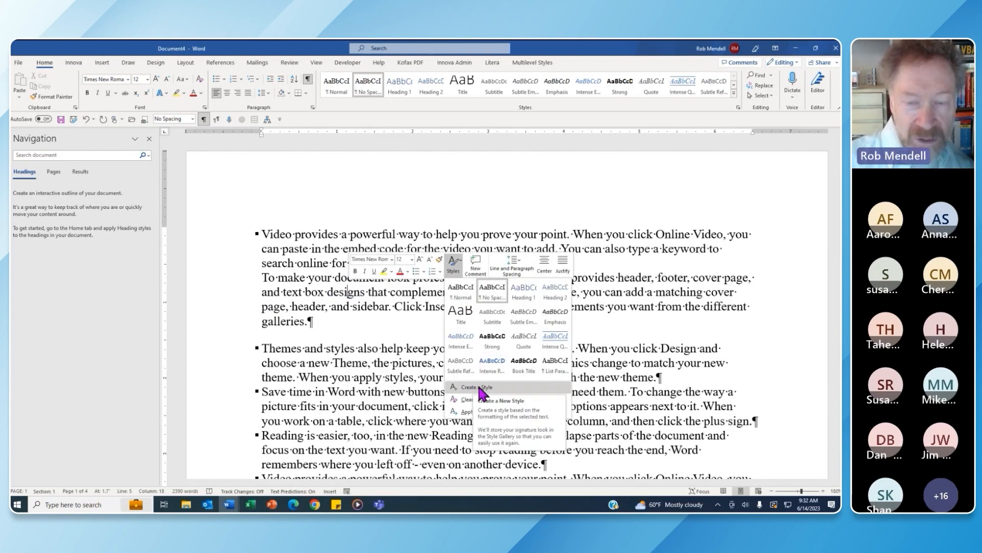
pyautogui.click(734, 92)
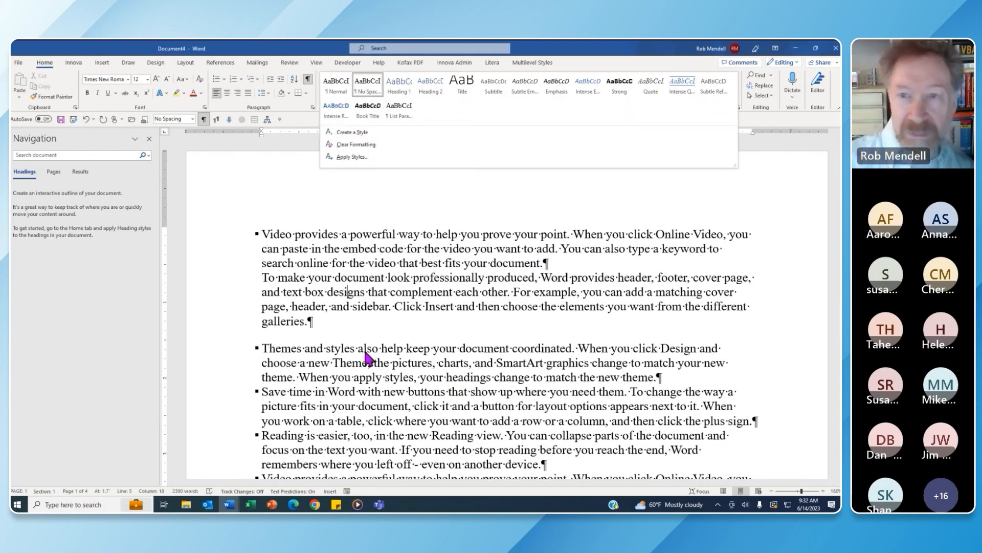
pyautogui.click(340, 296)
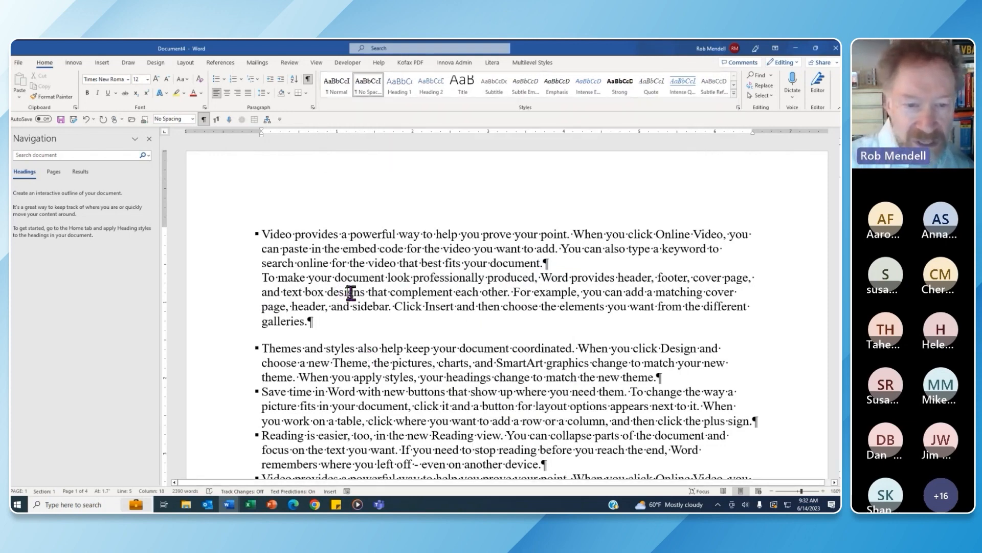
# Start creating a new style from the second paragraph's formatting and name it BodyText.
pyautogui.rightClick(351, 292)
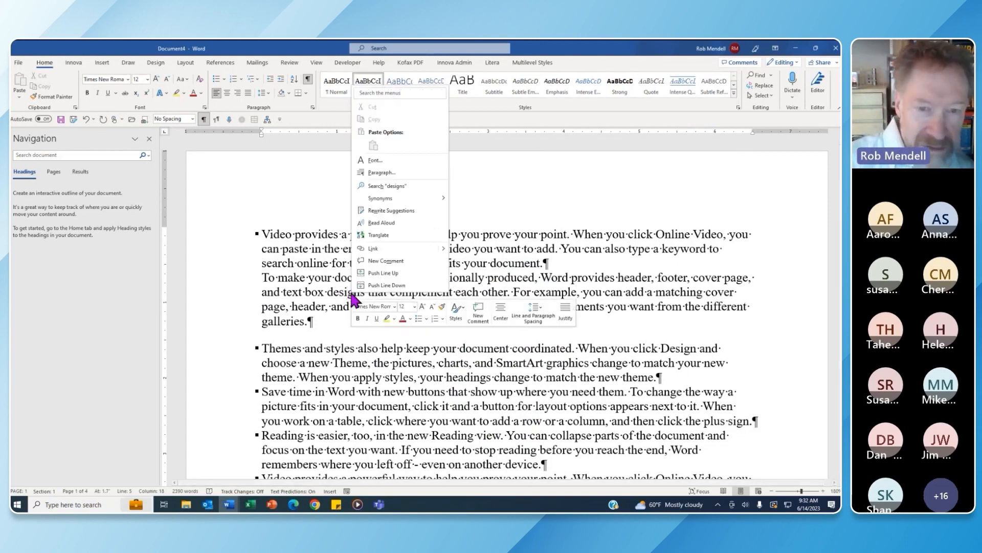
pyautogui.click(457, 312)
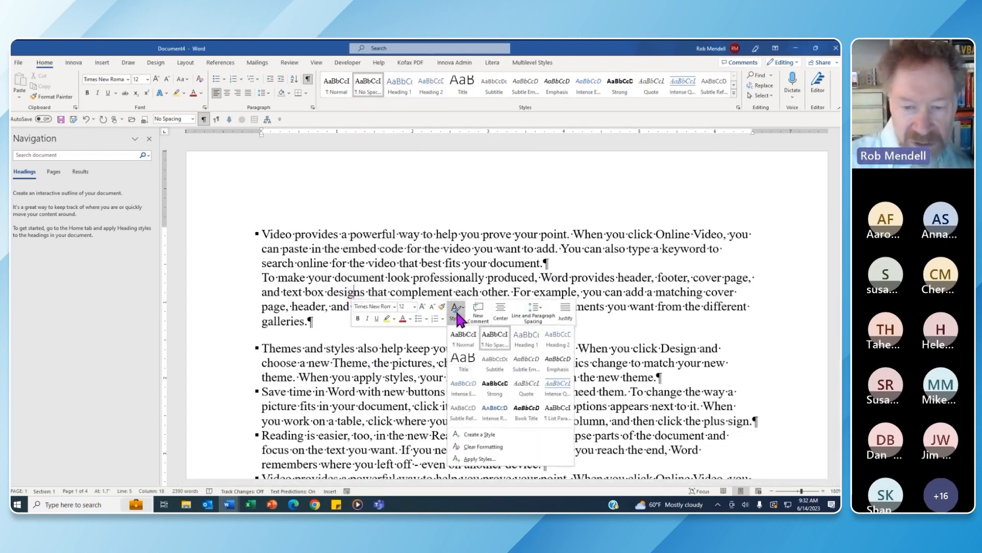
pyautogui.click(481, 434)
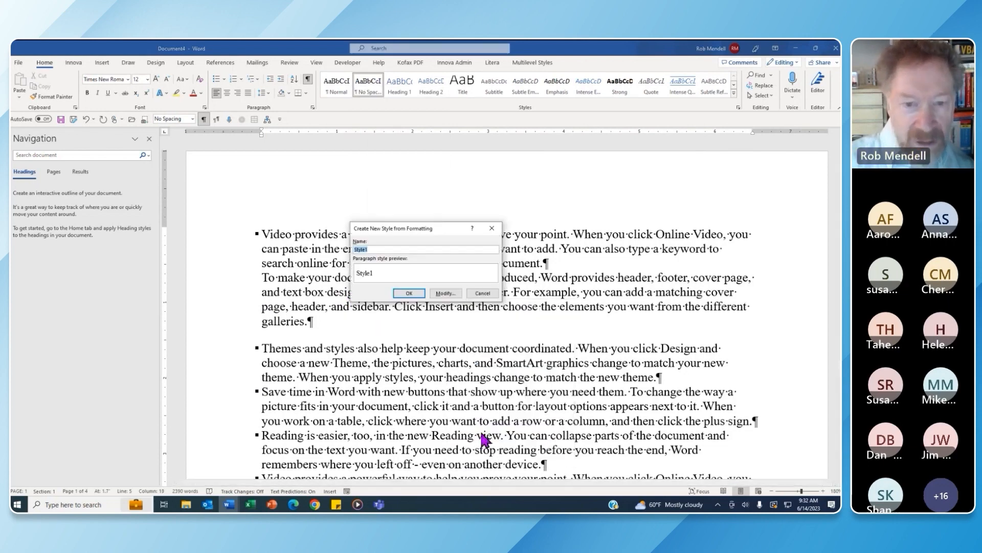
pyautogui.click(446, 295)
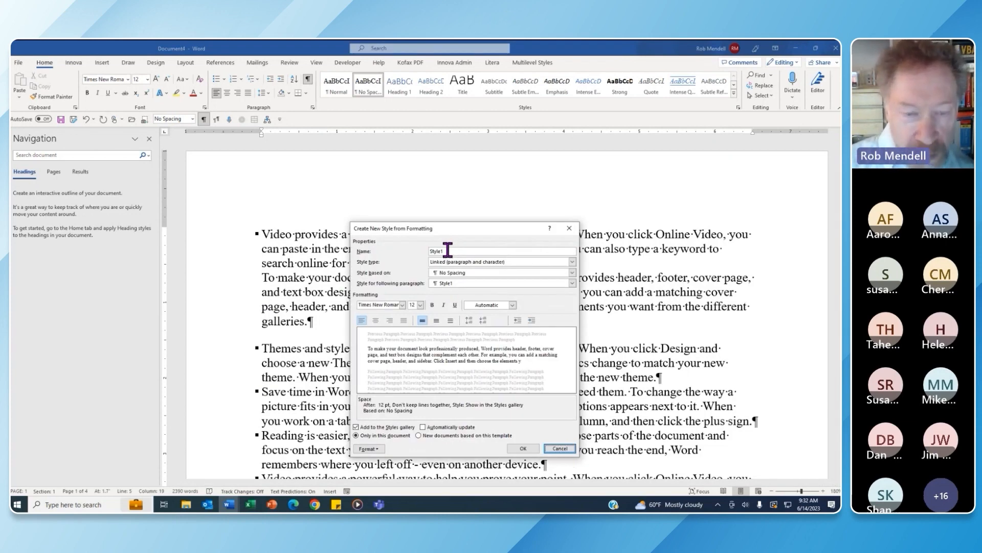
pyautogui.moveTo(446, 250); pyautogui.dragTo(424, 252)
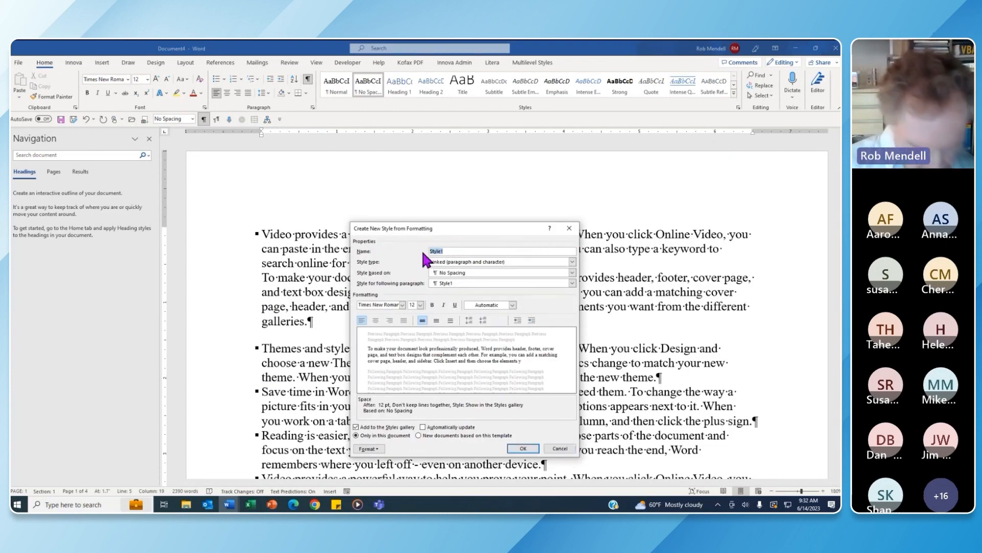
pyautogui.write('BodyT')
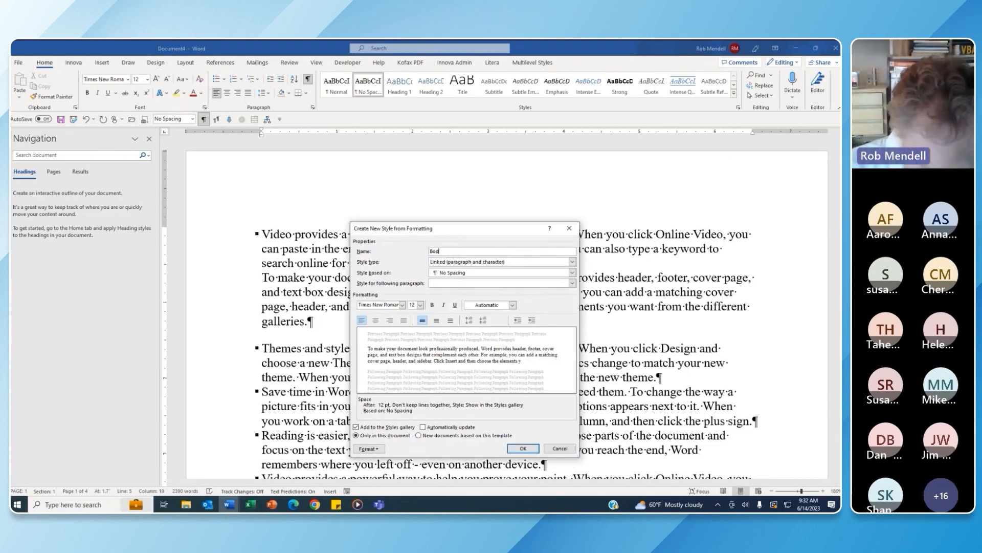
pyautogui.write('ext')
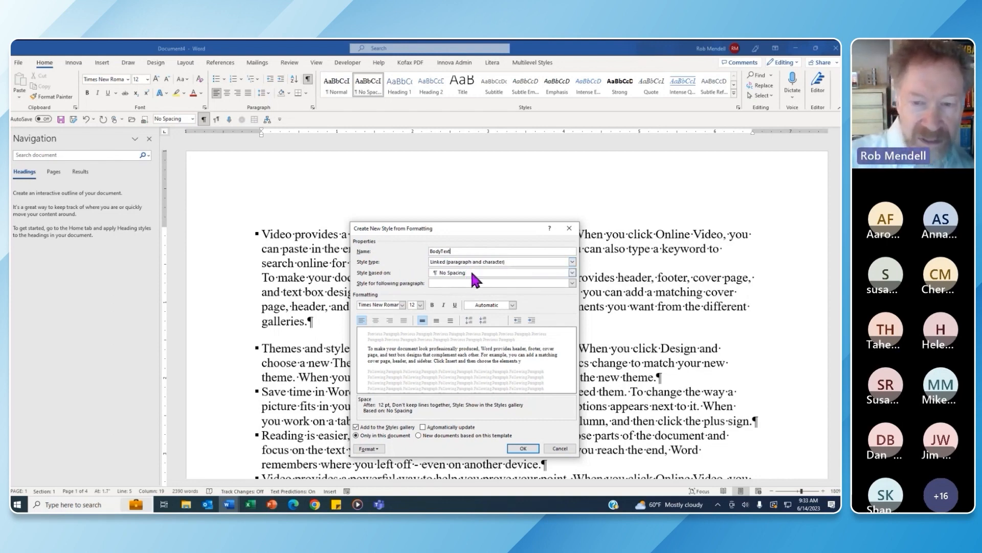
# Base the BodyText style on Normal and save the new style.
pyautogui.click(572, 273)
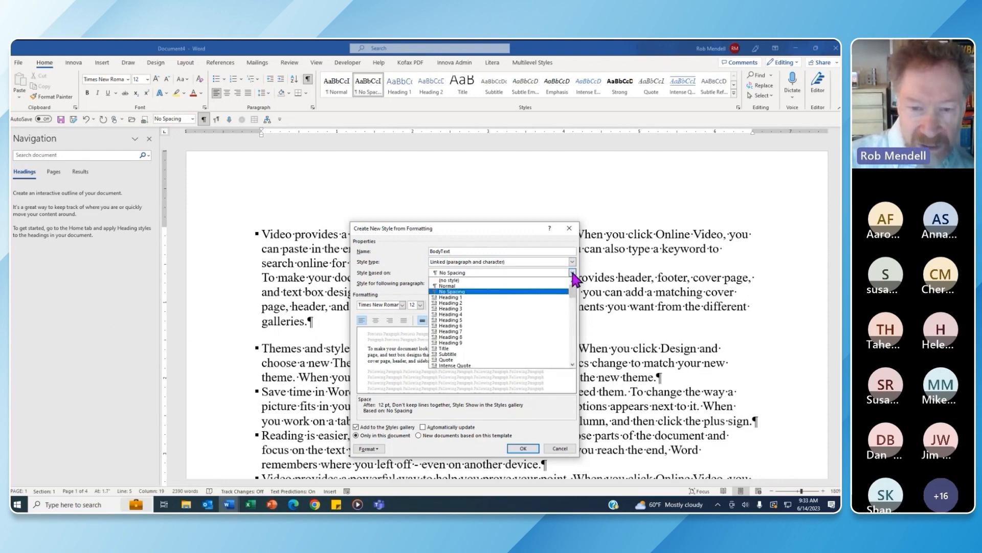
pyautogui.click(503, 286)
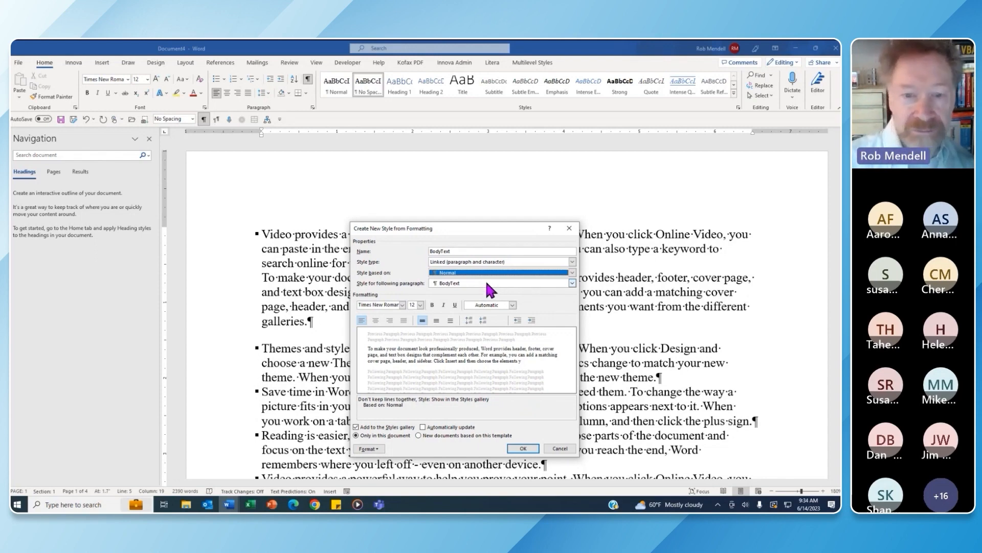
pyautogui.click(524, 449)
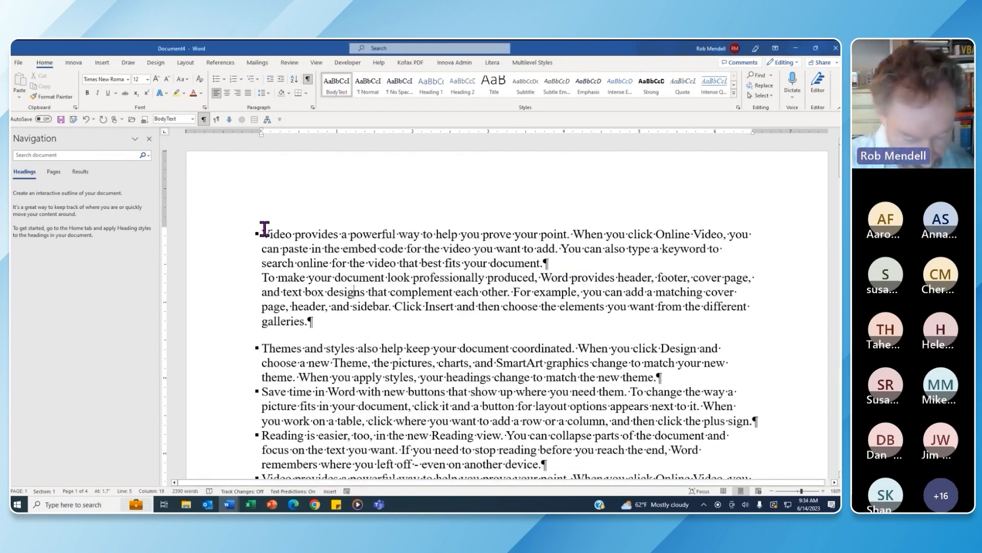
# Apply the BodyText style to the entire document.
pyautogui.hotkey('ctrl', 'a')
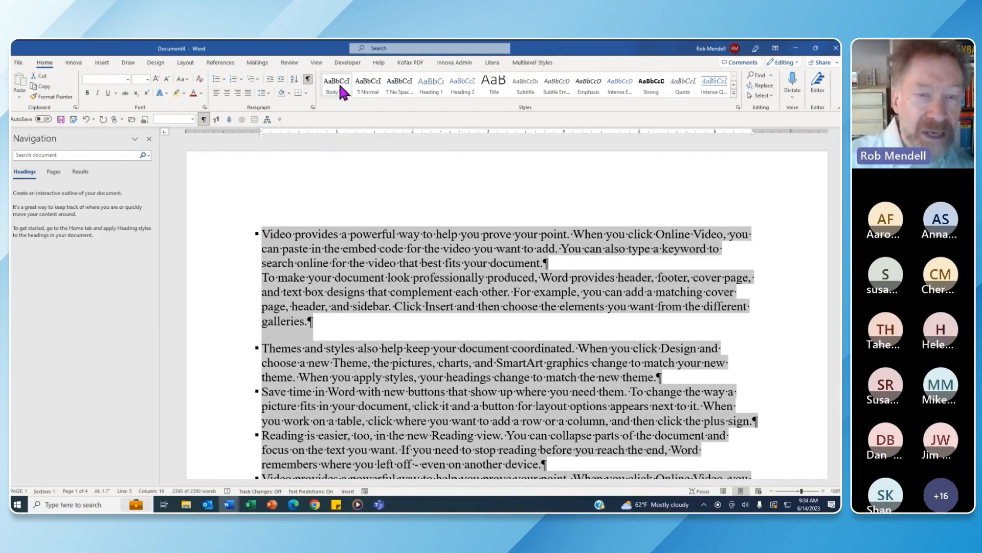
pyautogui.click(338, 80)
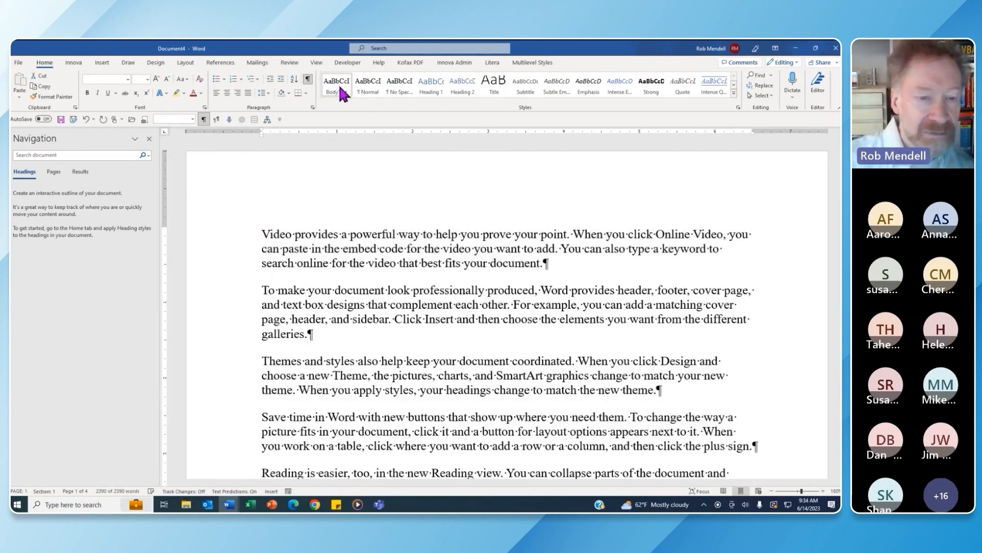
pyautogui.click(556, 263)
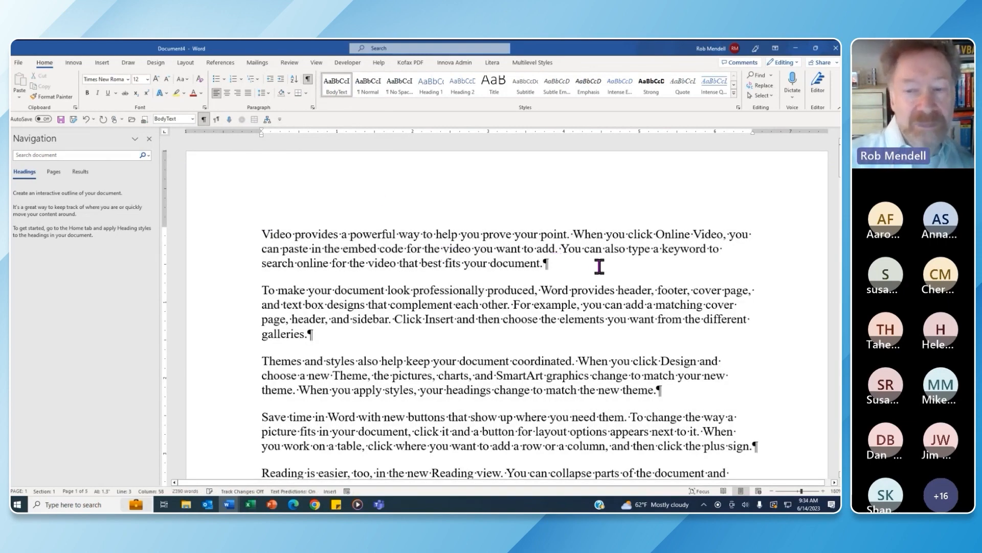
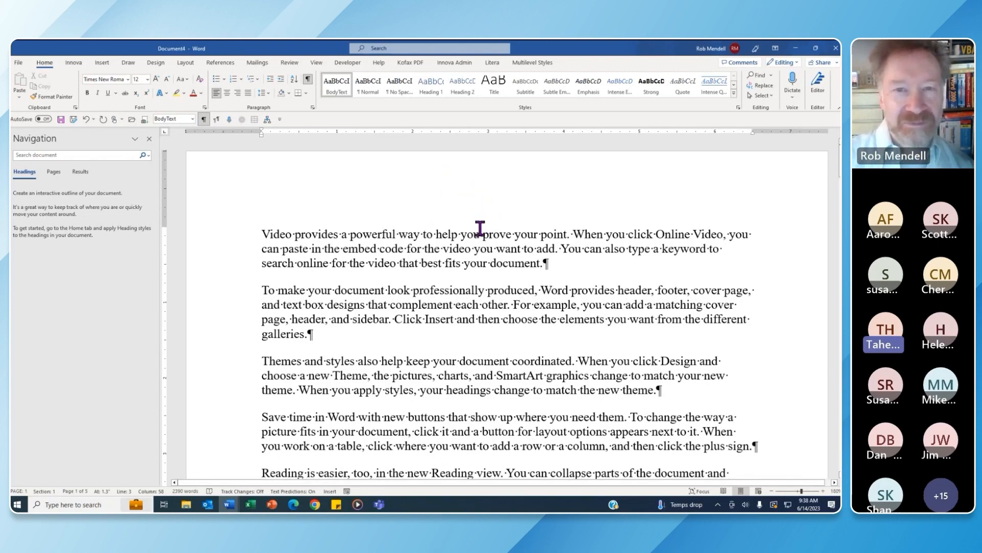
pyautogui.scroll(-3, 483, 227)
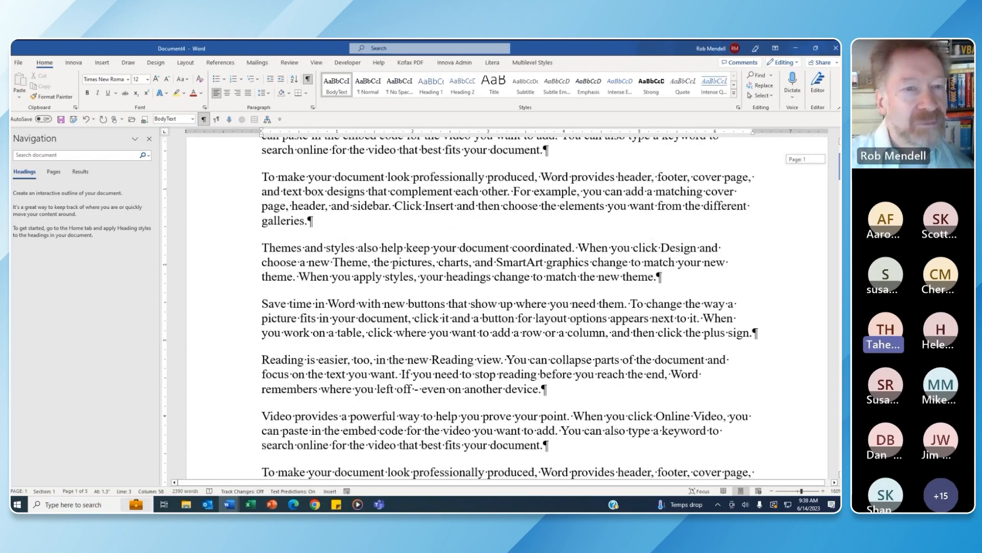
pyautogui.scroll(3, 648, 176)
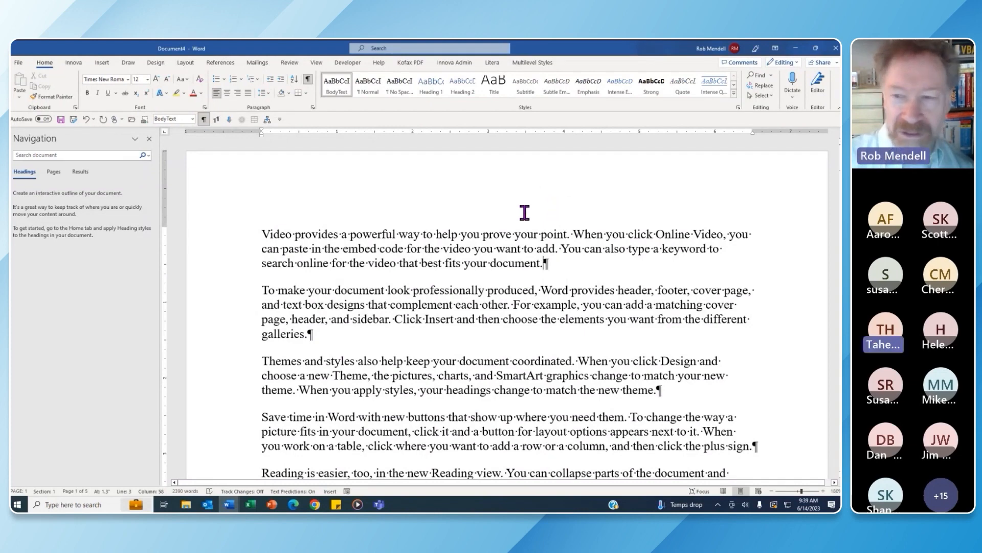
pyautogui.scroll(-3, 331, 228)
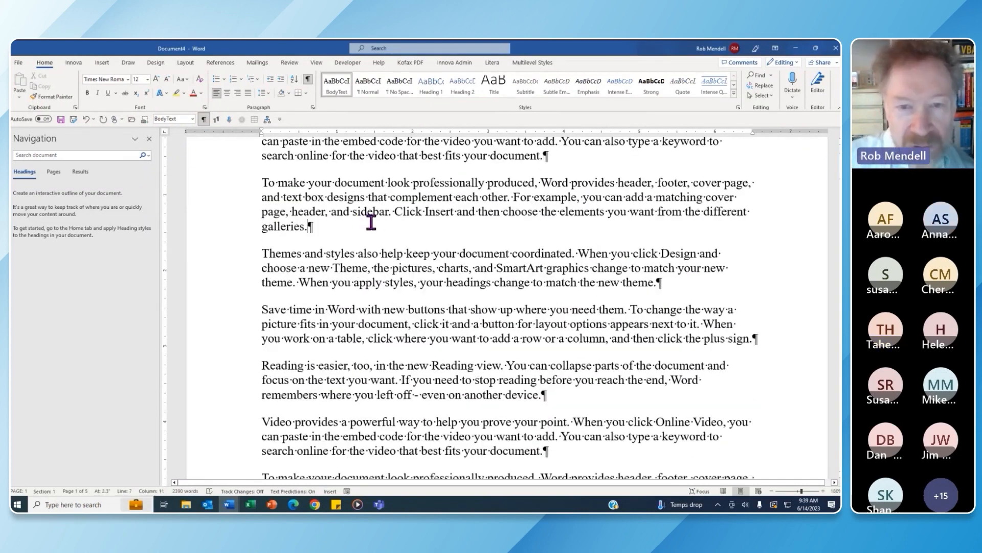
# Select the first sentence and then the second sentence of the "To make your document look" paragraph, and clear the selection.
pyautogui.click(458, 233)
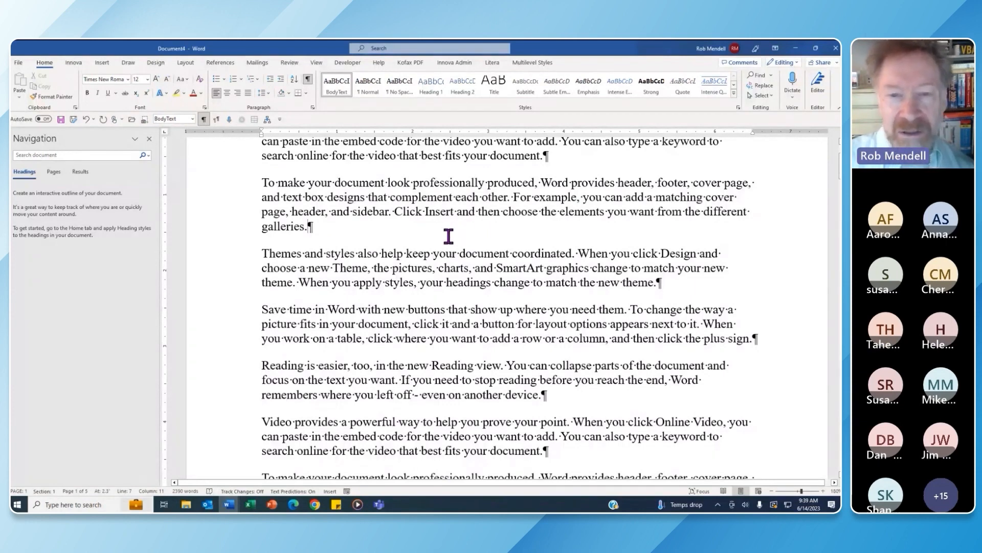
pyautogui.keyDown('ctrl'); pyautogui.click(472, 196); pyautogui.keyUp('ctrl')
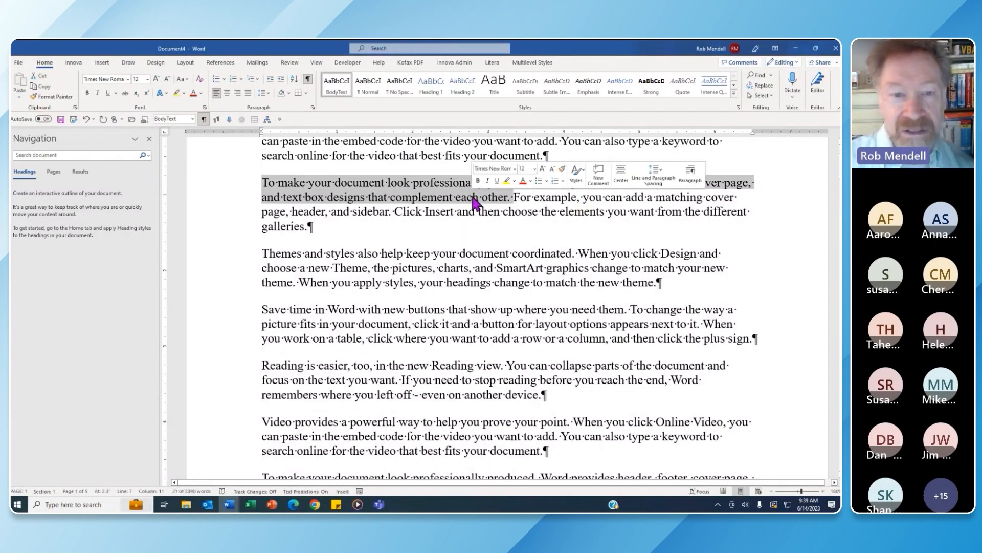
pyautogui.keyDown('ctrl'); pyautogui.click(545, 199); pyautogui.keyUp('ctrl')
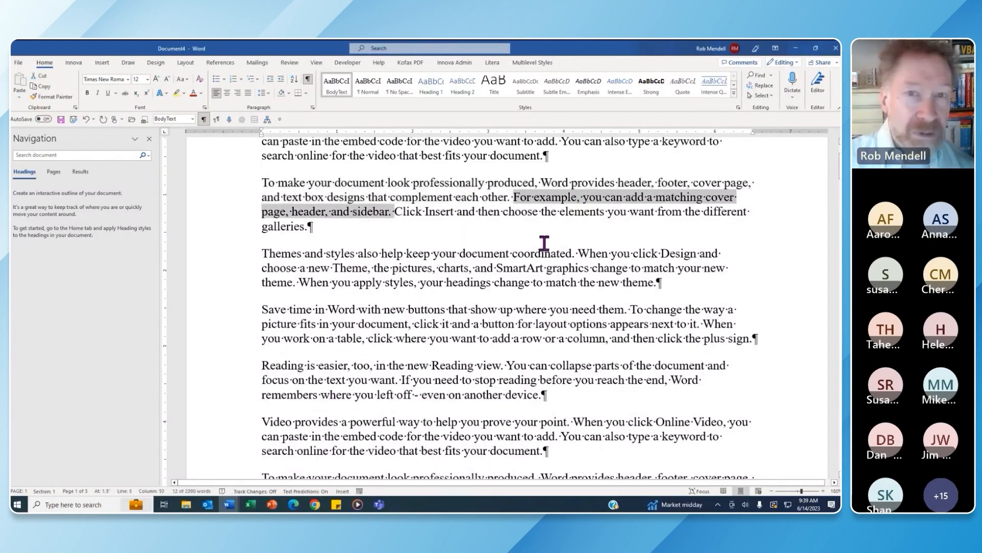
pyautogui.click(348, 228)
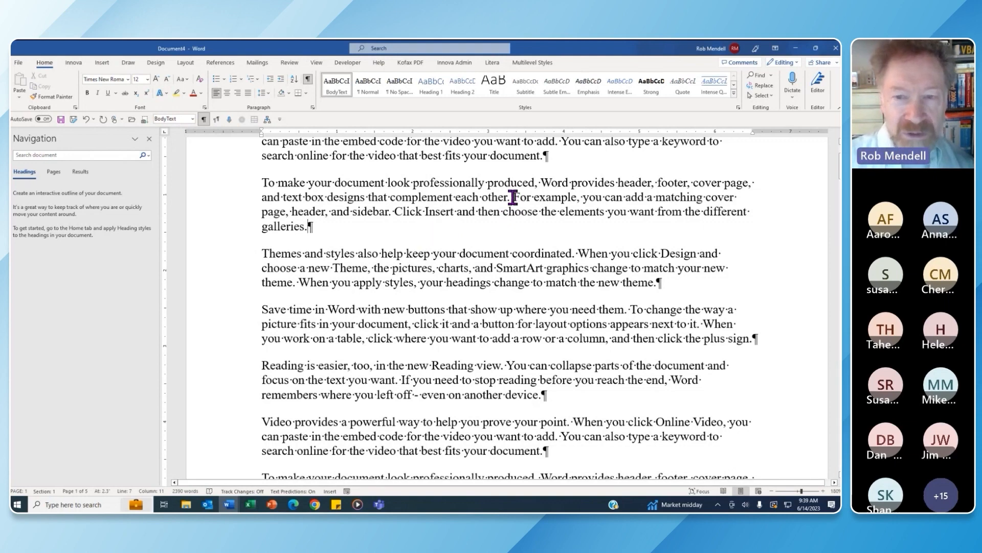
# Select the sentence starting "For example" manually, select the single word "professionally", and clear the selection.
pyautogui.moveTo(514, 196); pyautogui.dragTo(389, 214)
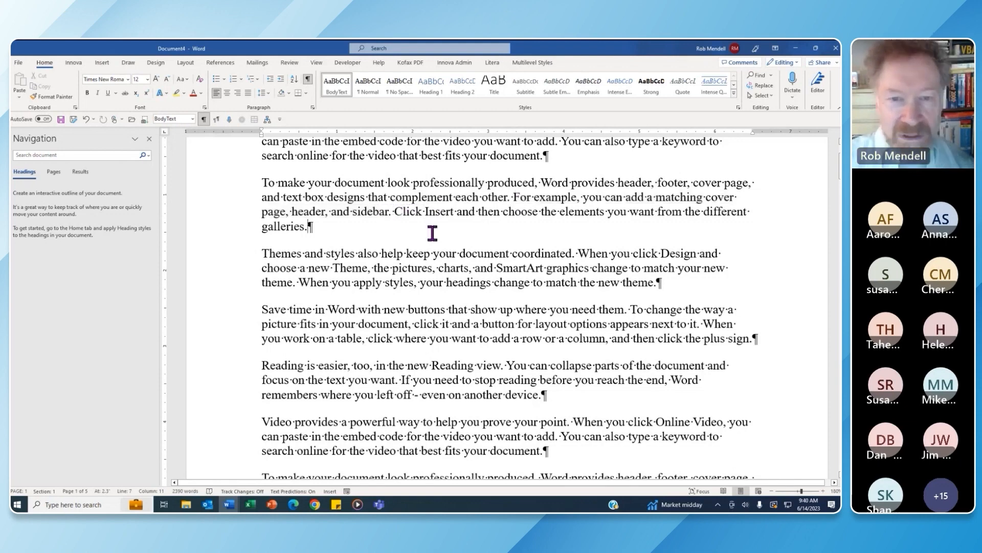
pyautogui.click(396, 215)
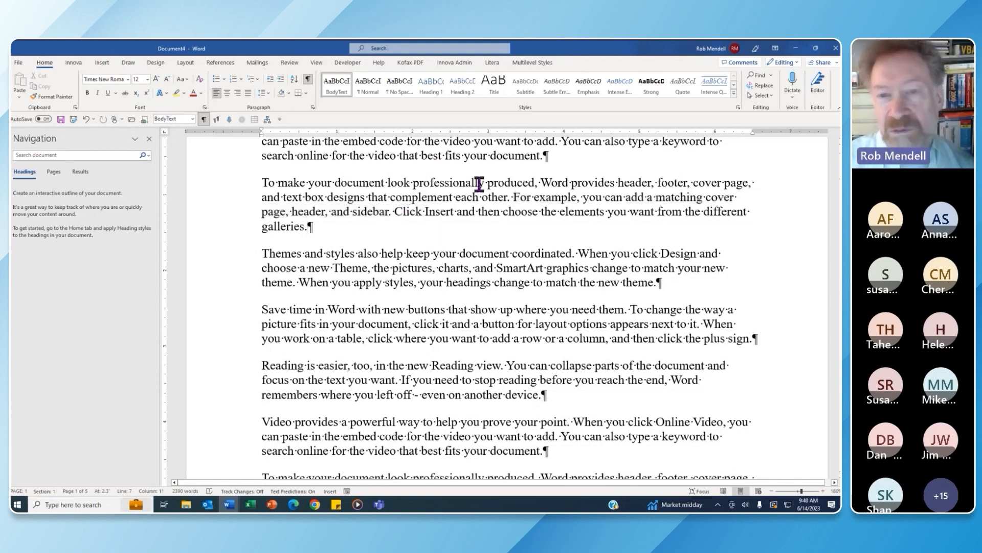
pyautogui.doubleClick(446, 182)
pyautogui.click(454, 232)
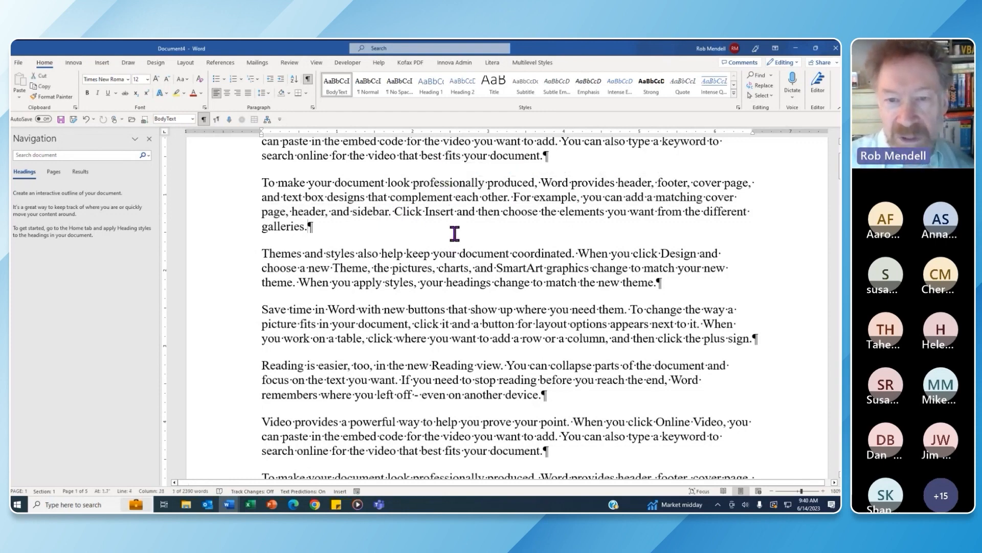
# Select the whole "To make your document look" paragraph twice, clearing the selection each time.
pyautogui.tripleClick(440, 197)
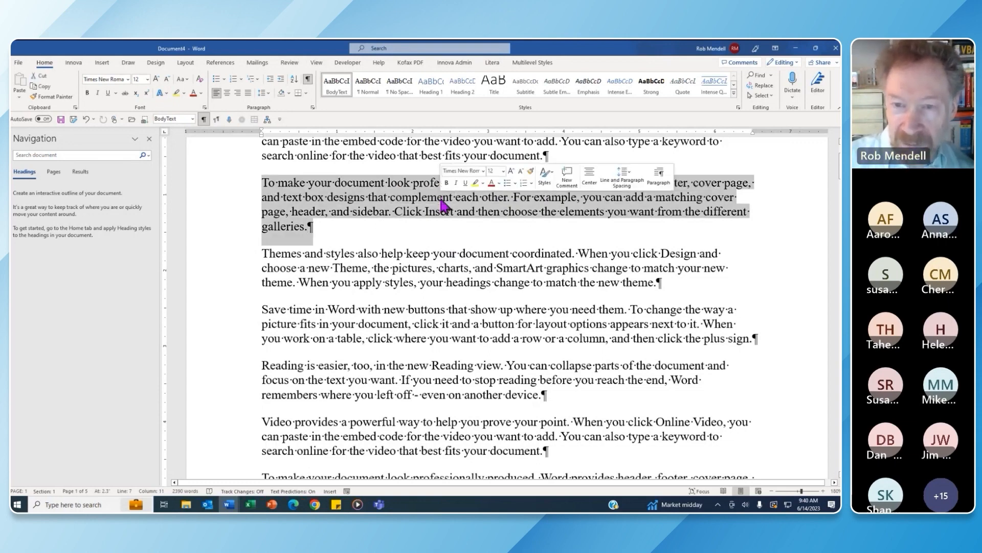
pyautogui.click(437, 227)
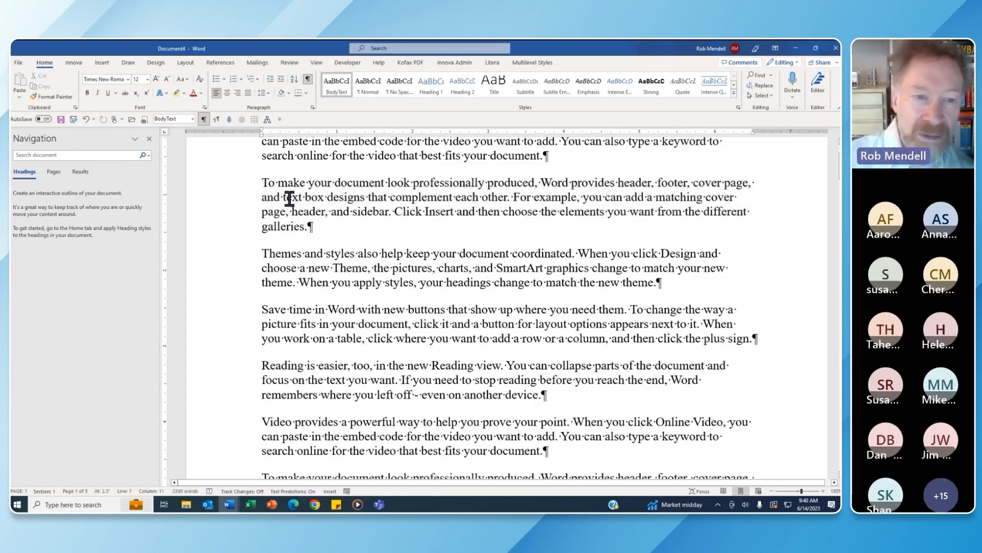
pyautogui.doubleClick(223, 205)
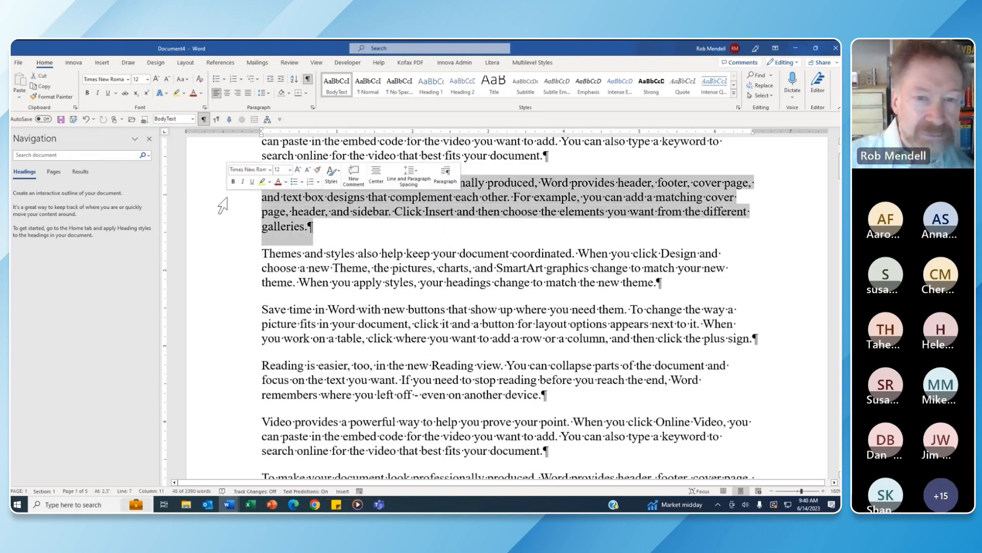
pyautogui.click(370, 230)
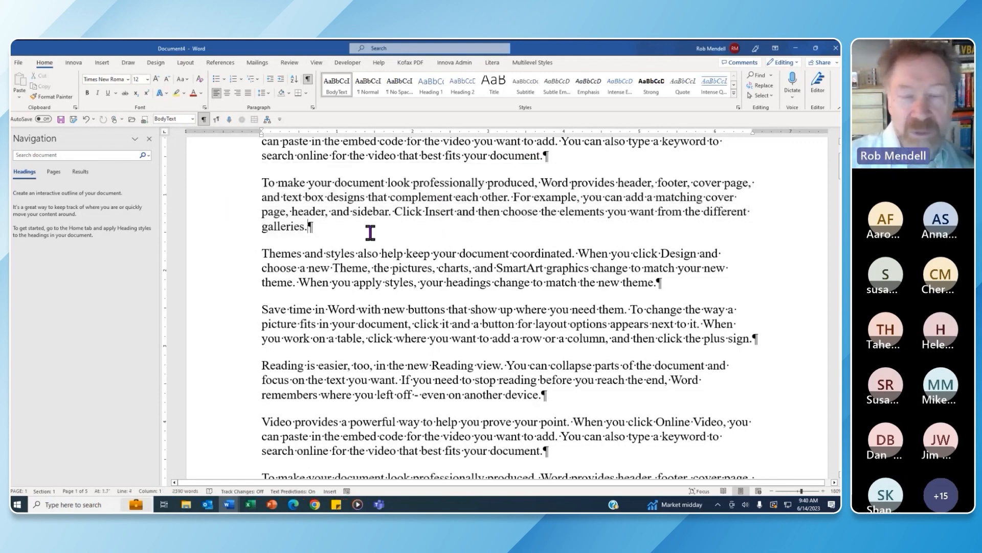
# Select the second line of the "To make your document look" paragraph, then only its "For example" sentence, clearing each selection.
pyautogui.click(249, 201)
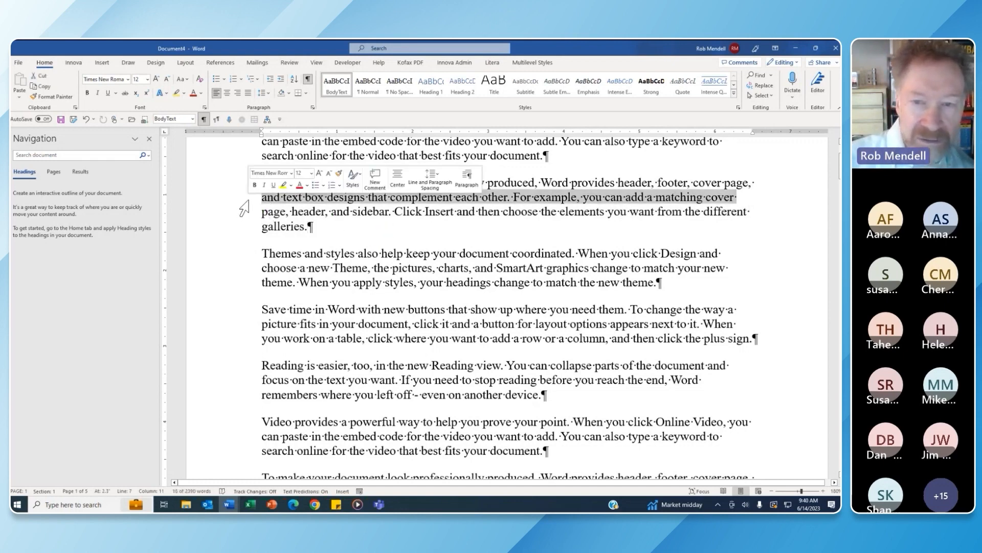
pyautogui.click(409, 235)
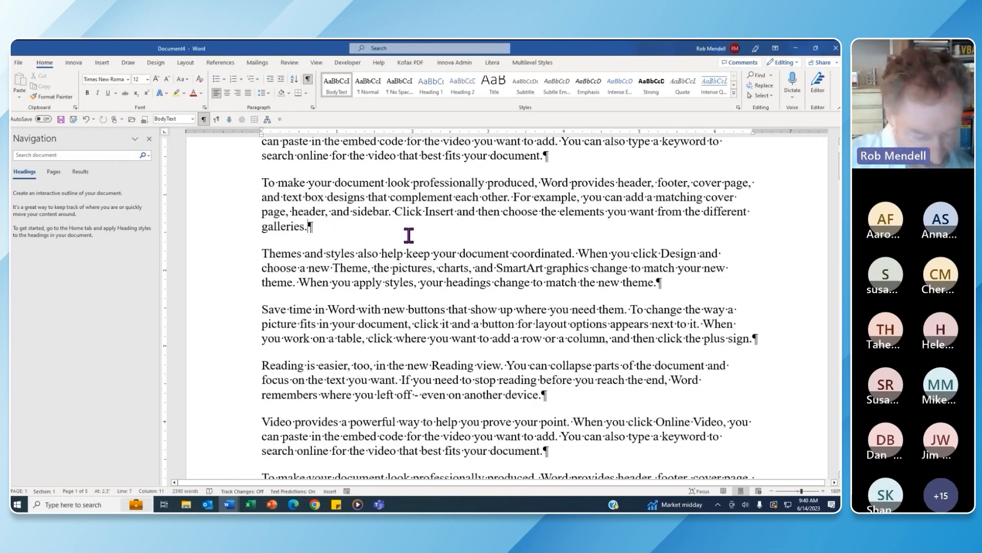
pyautogui.keyDown('ctrl'); pyautogui.click(532, 200); pyautogui.keyUp('ctrl')
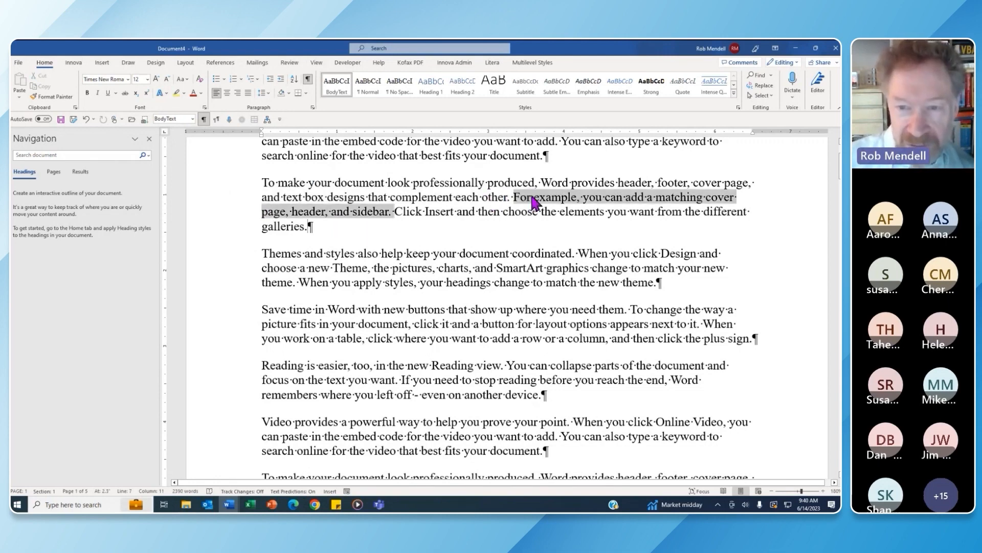
pyautogui.click(452, 232)
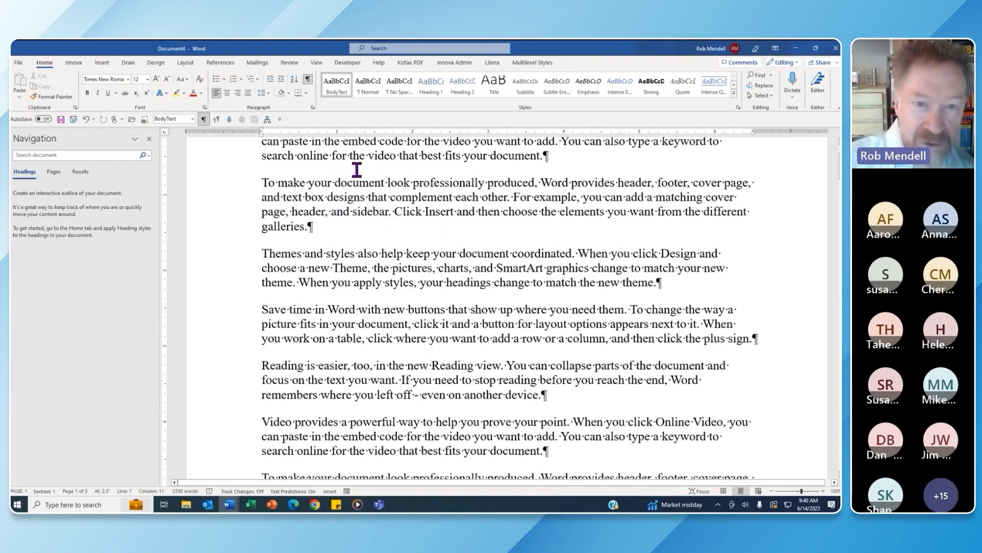
# Select two narrow vertical blocks of text running across several paragraphs, clearing each selection.
pyautogui.moveTo(360, 151); pyautogui.dragTo(395, 342)
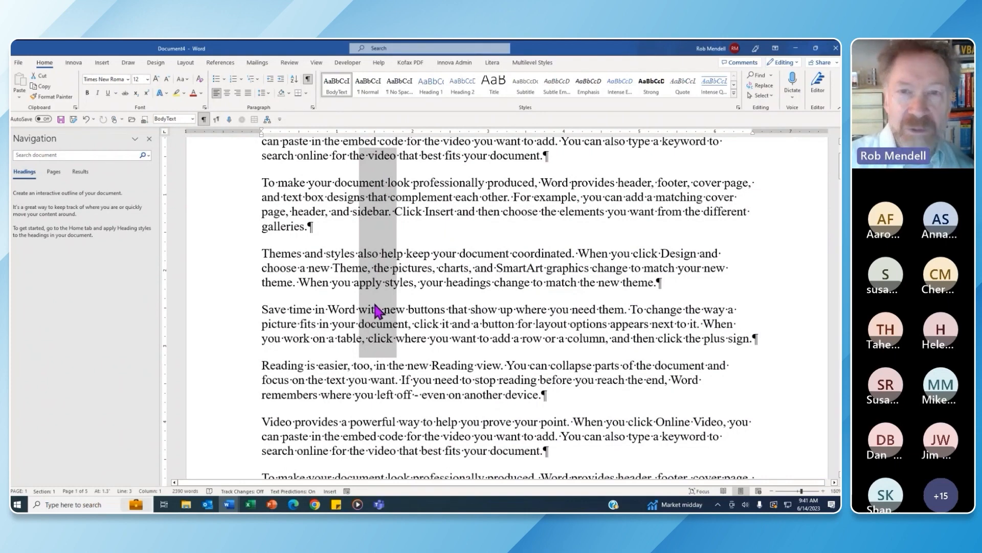
pyautogui.click(446, 238)
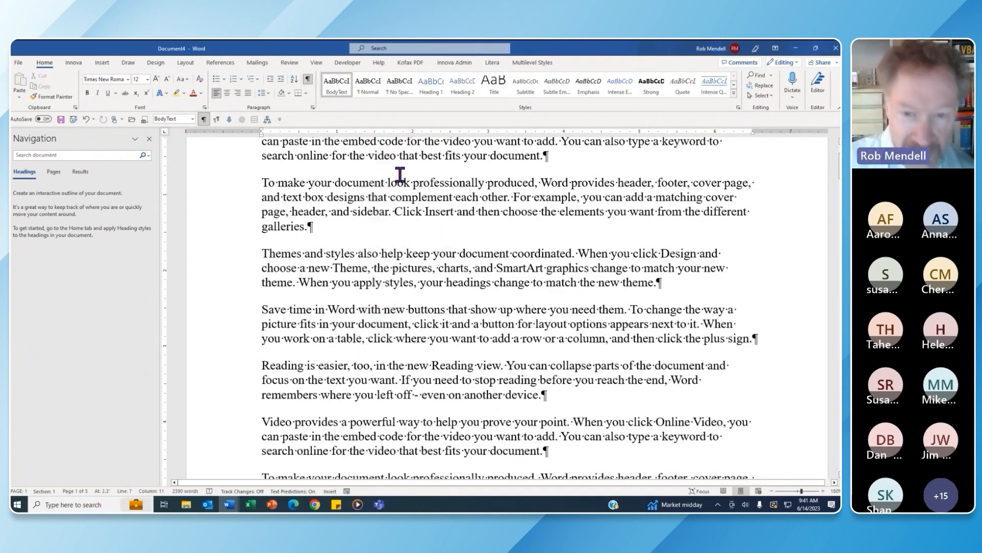
pyautogui.moveTo(429, 158); pyautogui.dragTo(466, 359)
pyautogui.click(490, 253)
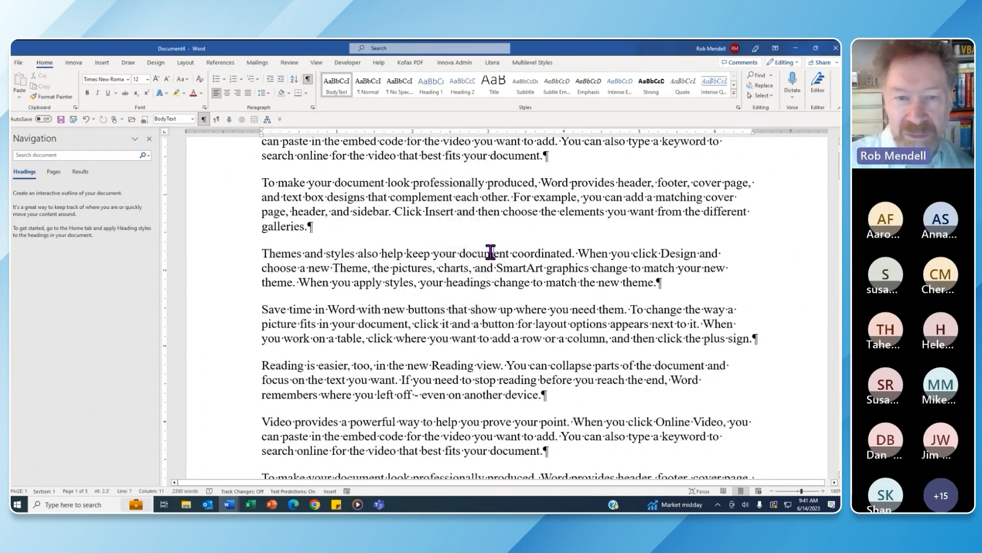
pyautogui.moveTo(277, 179); pyautogui.dragTo(478, 184)
# Add a new paragraph reading "The house is red and white." after the paragraph ending in "galleries.".
pyautogui.click(344, 229)
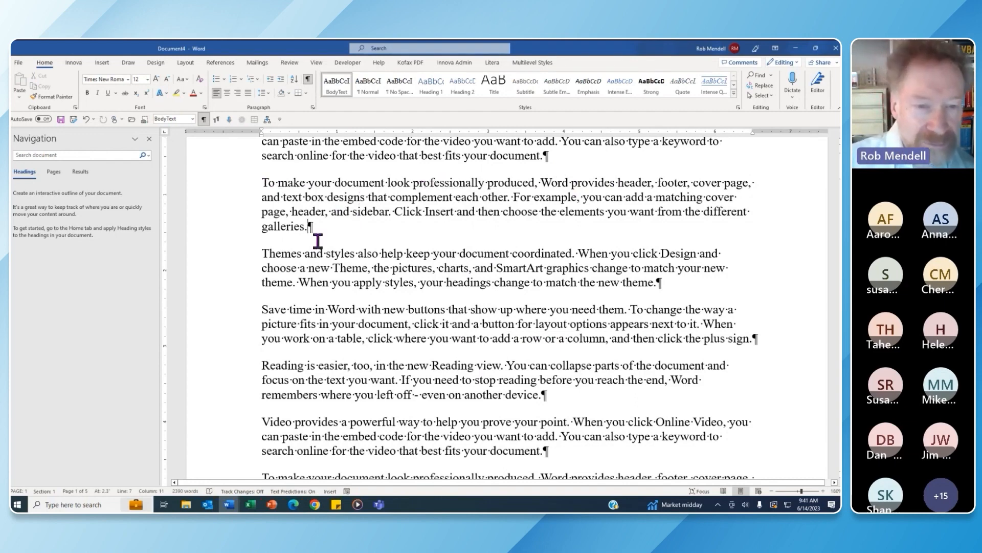
pyautogui.press('Return')
pyautogui.write('The house ')
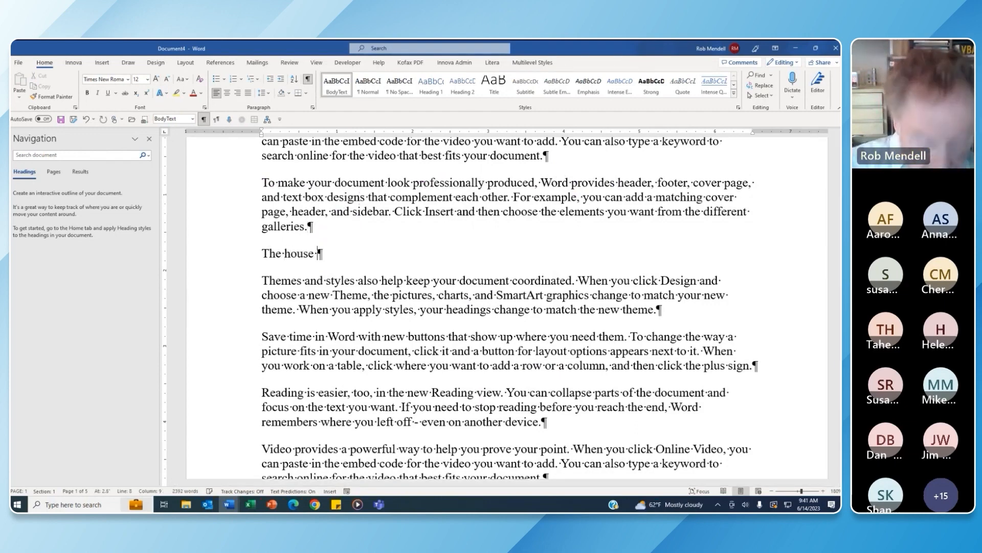
pyautogui.write('is red and ')
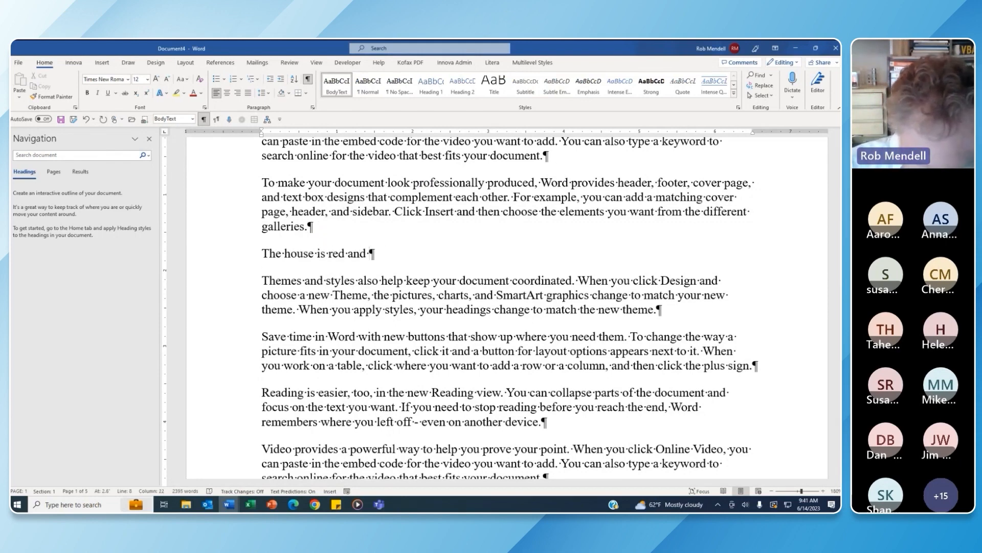
pyautogui.write('white.')
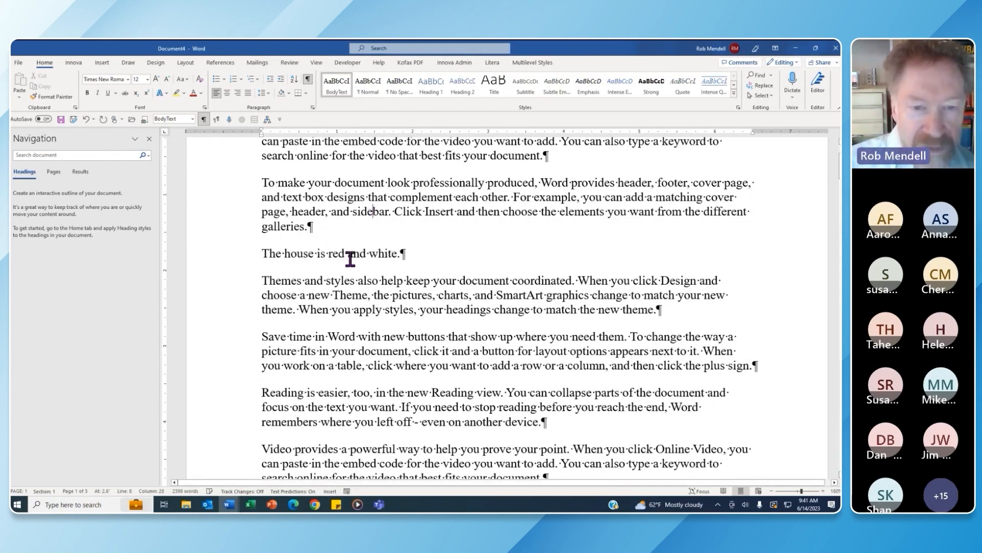
# Move the "The house is red and white." paragraph down three paragraphs, up four, and down two to sit below "Themes and styles".
pyautogui.click(350, 259)
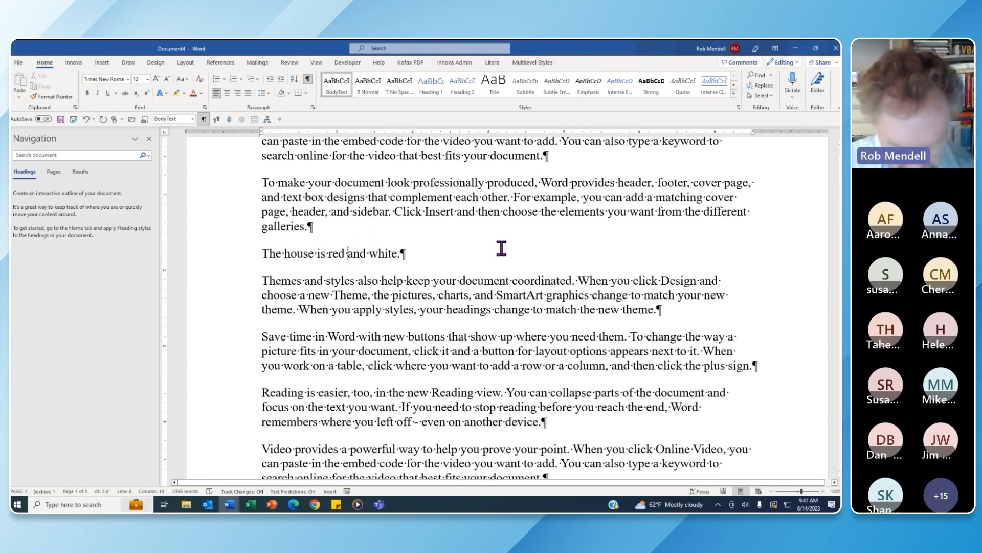
pyautogui.hotkey('alt', 'shift', 'Down')
pyautogui.hotkey('alt', 'shift', 'Down')
pyautogui.hotkey('alt', 'shift', 'Down')
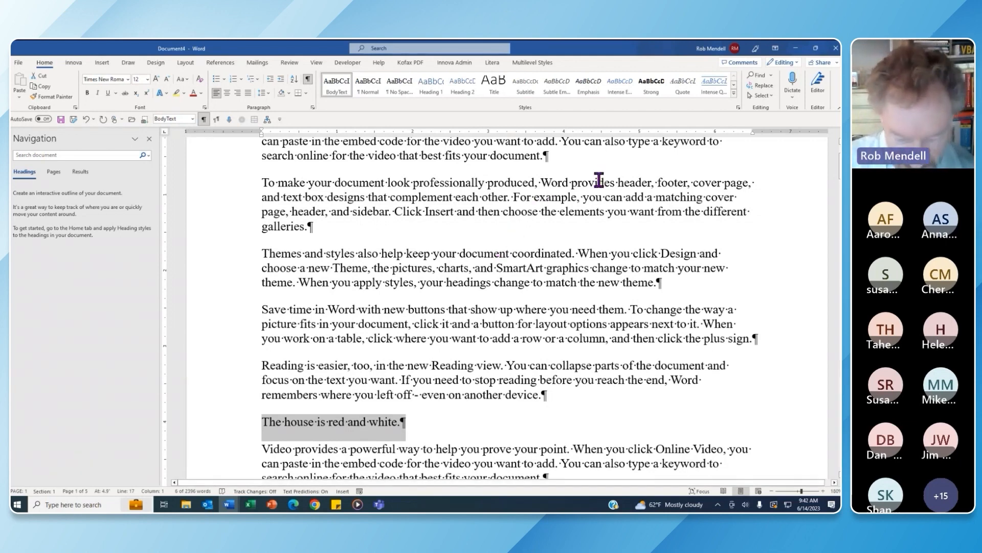
pyautogui.hotkey('alt', 'shift', 'Up')
pyautogui.hotkey('alt', 'shift', 'Up')
pyautogui.hotkey('alt', 'shift', 'Up')
pyautogui.hotkey('alt', 'shift', 'Up')
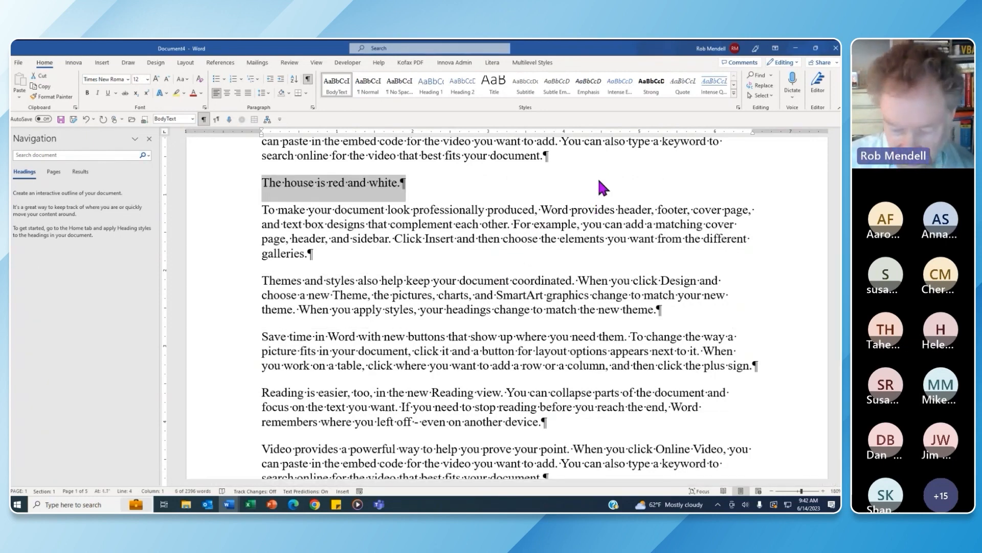
pyautogui.hotkey('alt', 'shift', 'Down')
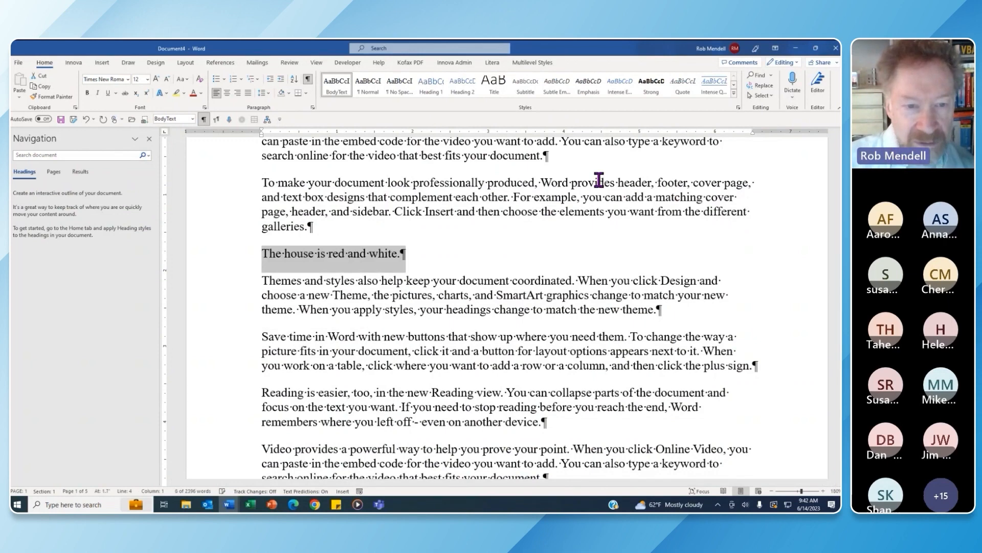
pyautogui.hotkey('alt', 'shift', 'Down')
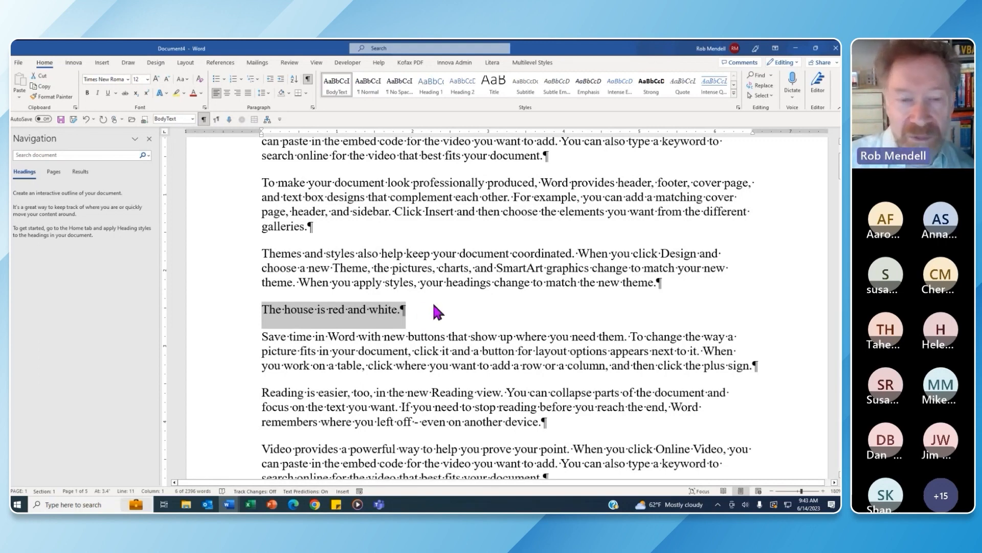
# Extend the house sentence to read "The house is red and white, and has gray shutters.".
pyautogui.click(333, 225)
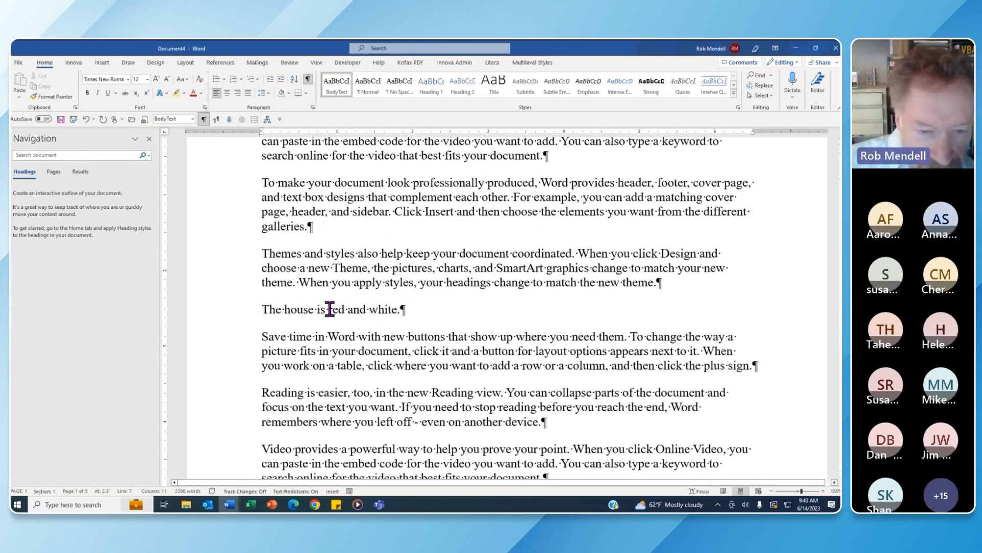
pyautogui.click(404, 309)
pyautogui.press('BackSpace')
pyautogui.write(', a')
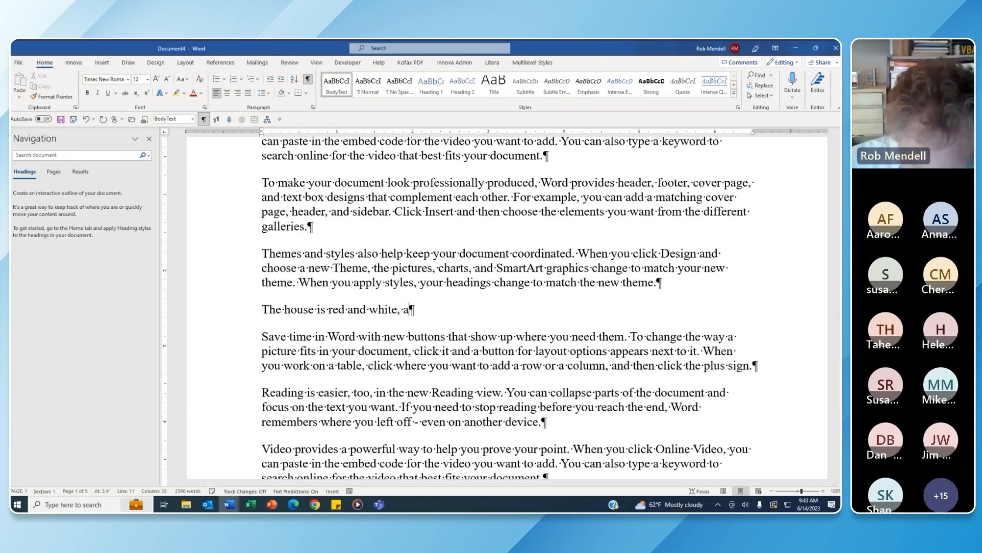
pyautogui.write('nd has gra')
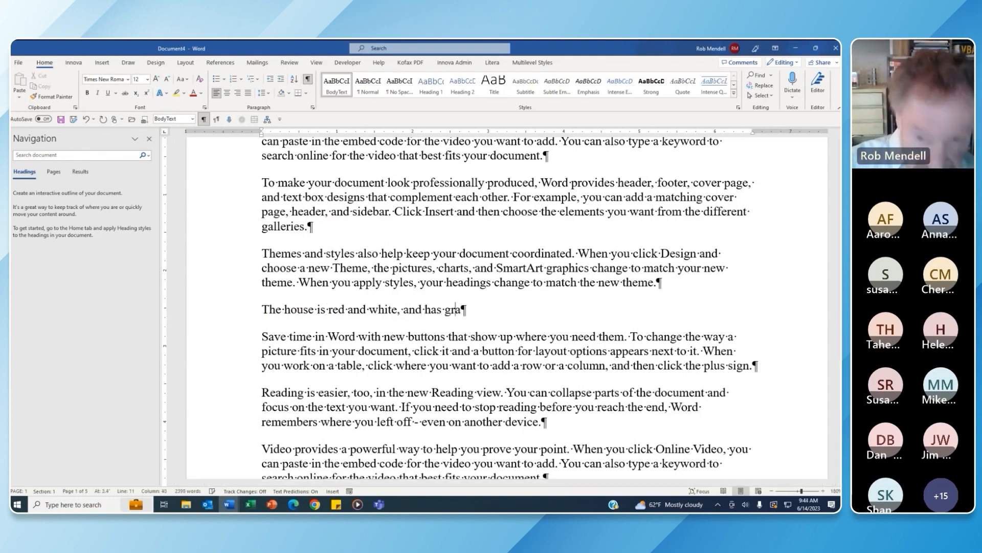
pyautogui.write('y shutters.')
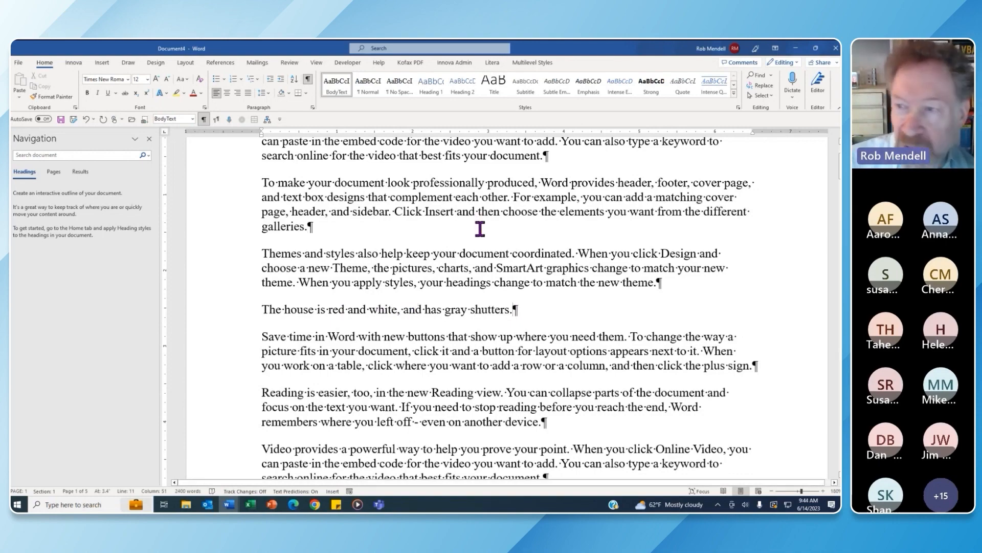
# Replace "before" with "when" in the "Reading is easier" paragraph on page 2, and undo the replacement.
pyautogui.scroll(-15, 837, 230)
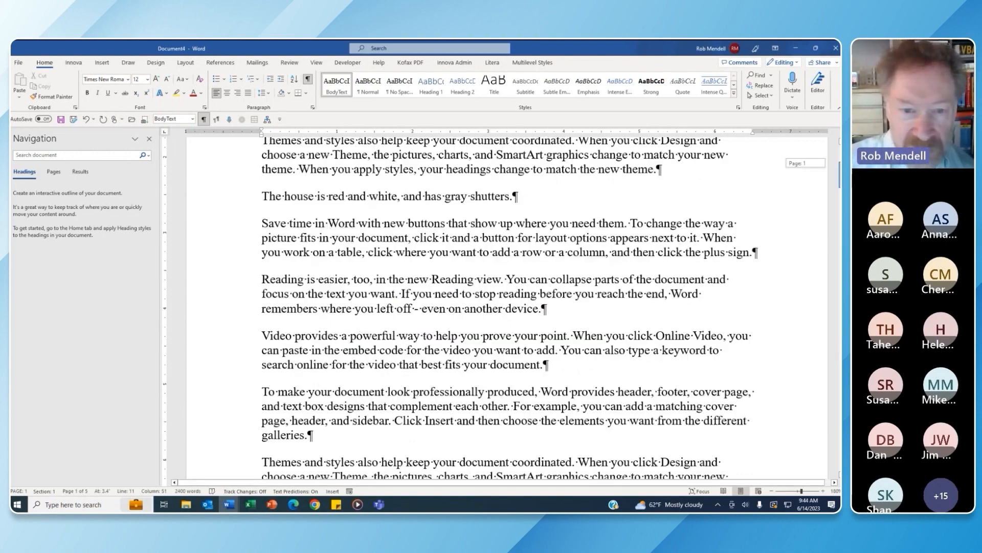
pyautogui.click(565, 286)
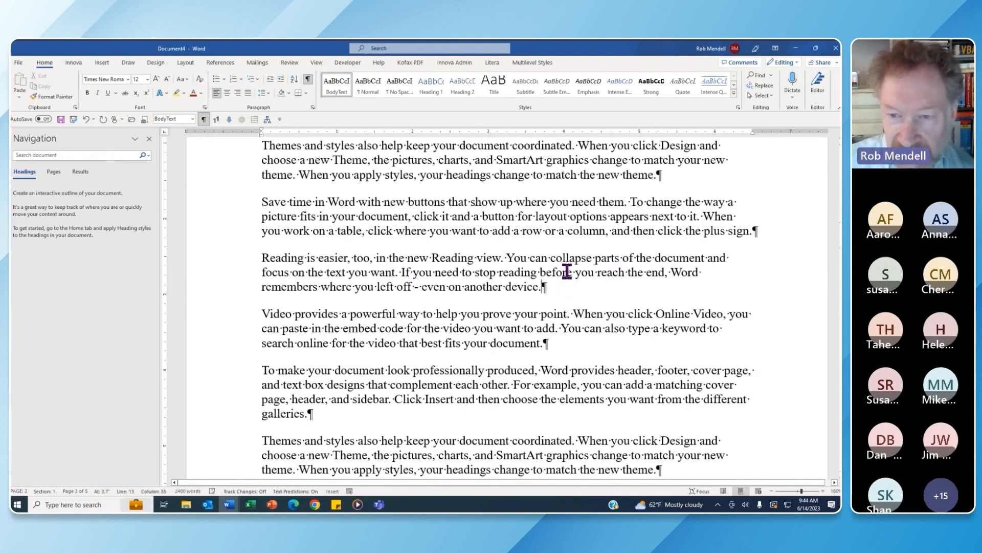
pyautogui.doubleClick(548, 272)
pyautogui.write('when')
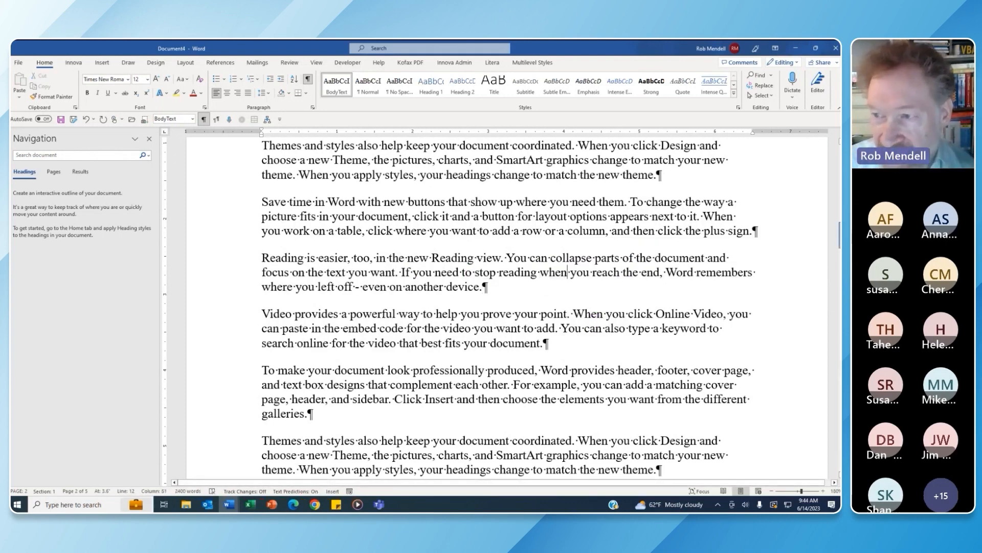
pyautogui.hotkey('ctrl', 'z')
# Place the insertion point before "up" in the "Save time in Word" paragraph on page 3.
pyautogui.scroll(2, 798, 281)
pyautogui.click(500, 283)
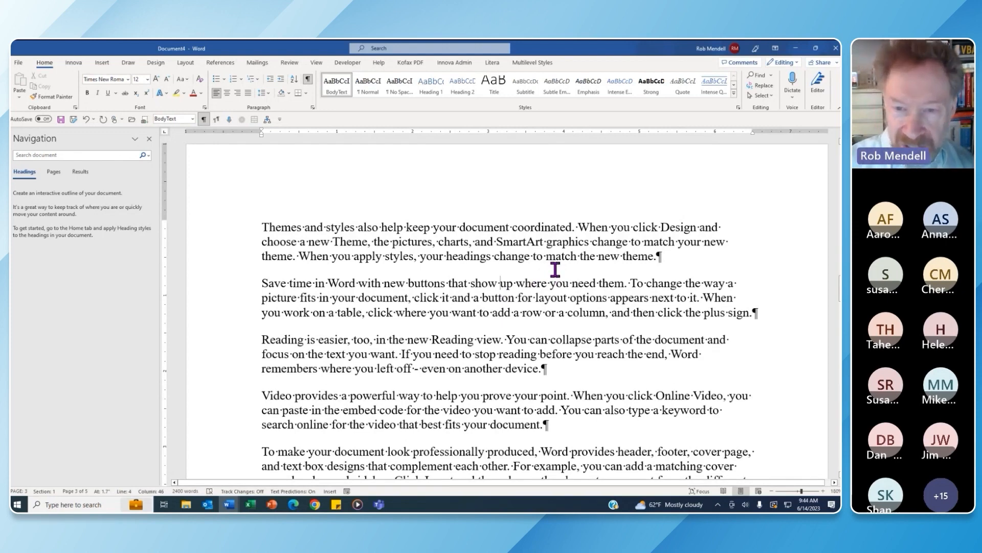
# Cycle through the recent edit locations between "when" on page 2 and "show up" on page 3.
pyautogui.hotkey('shift', 'F5')
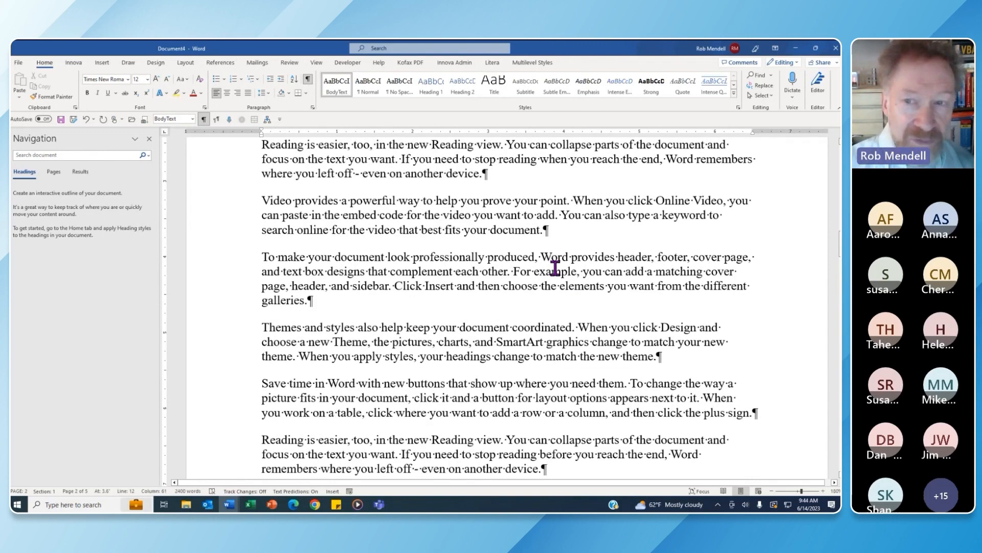
pyautogui.hotkey('shift', 'F5')
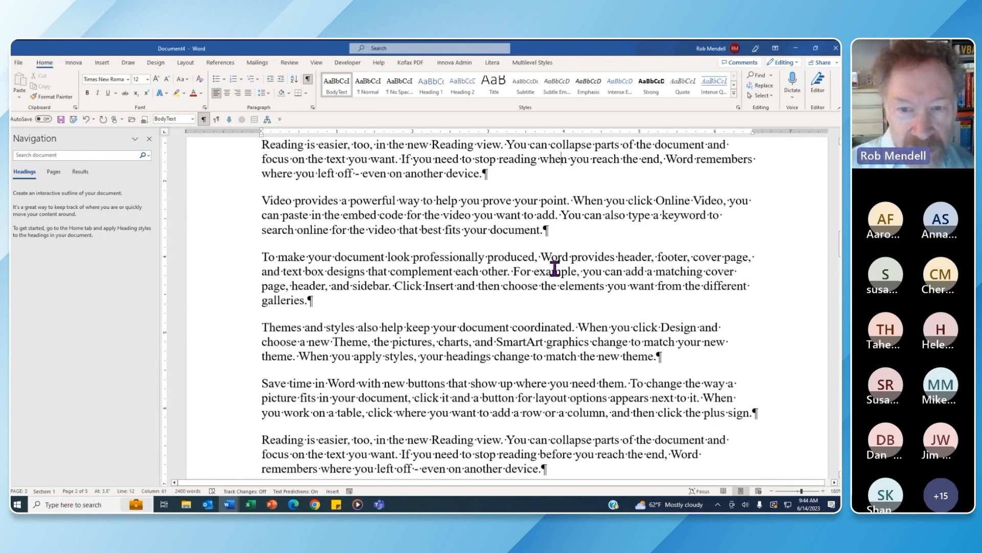
pyautogui.hotkey('shift', 'F5')
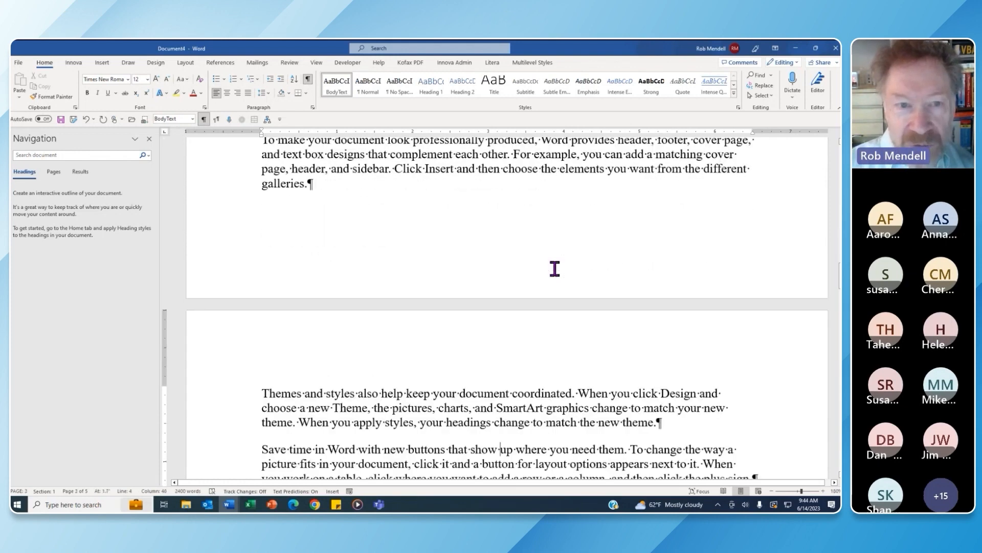
pyautogui.hotkey('shift', 'F5')
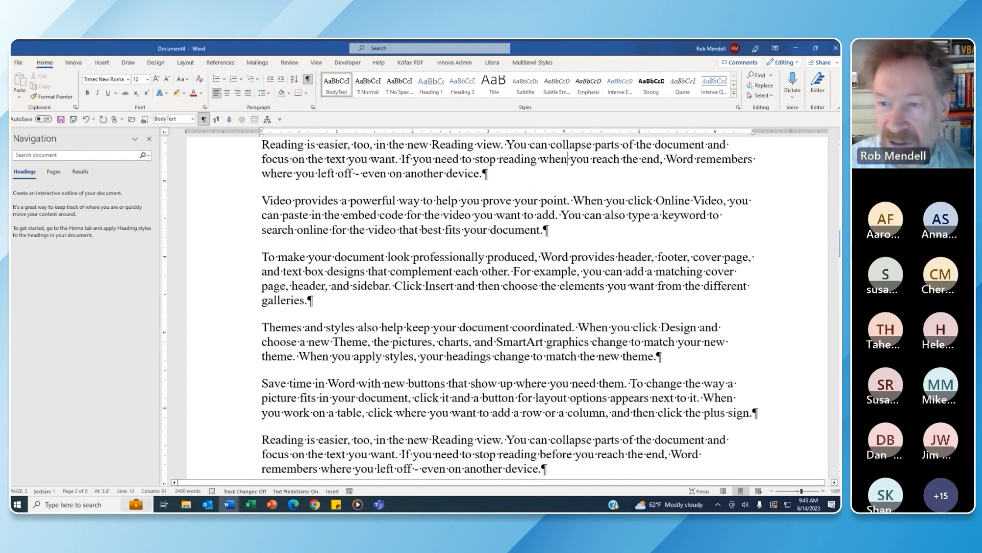
# Insert a footnote after "focus on the text you want." in the last "Reading is easier" paragraph on page 2, reading "This is a footnote.".
pyautogui.scroll(-5, 680, 248)
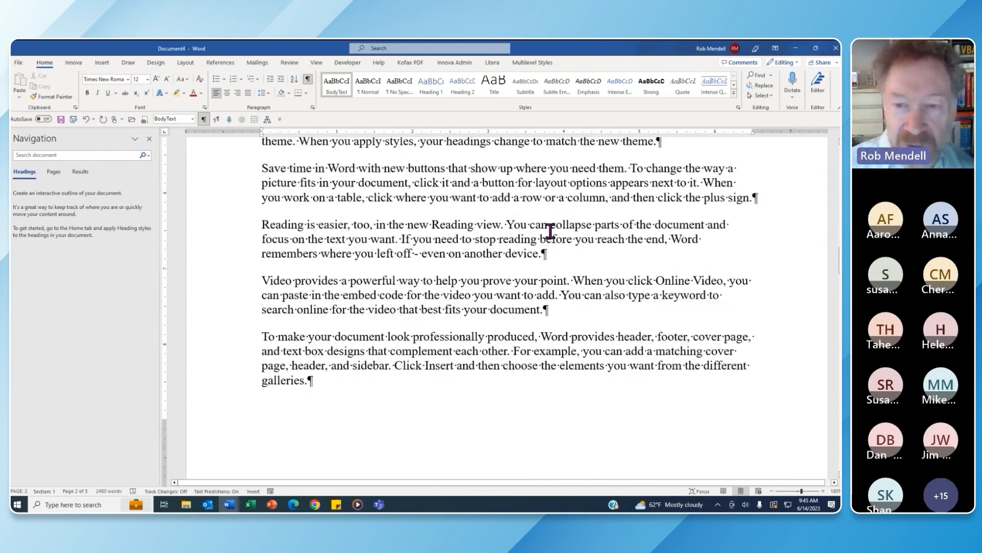
pyautogui.click(399, 239)
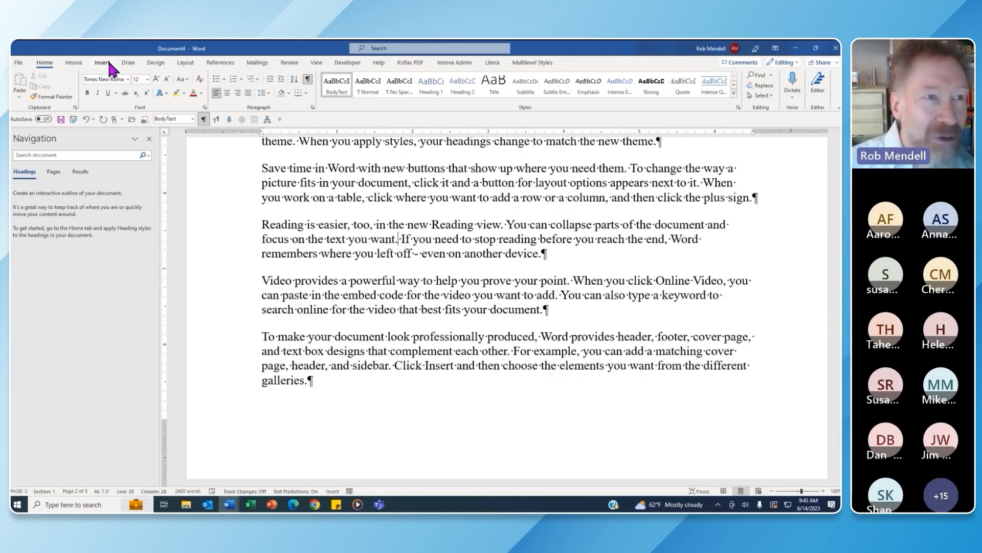
pyautogui.click(220, 62)
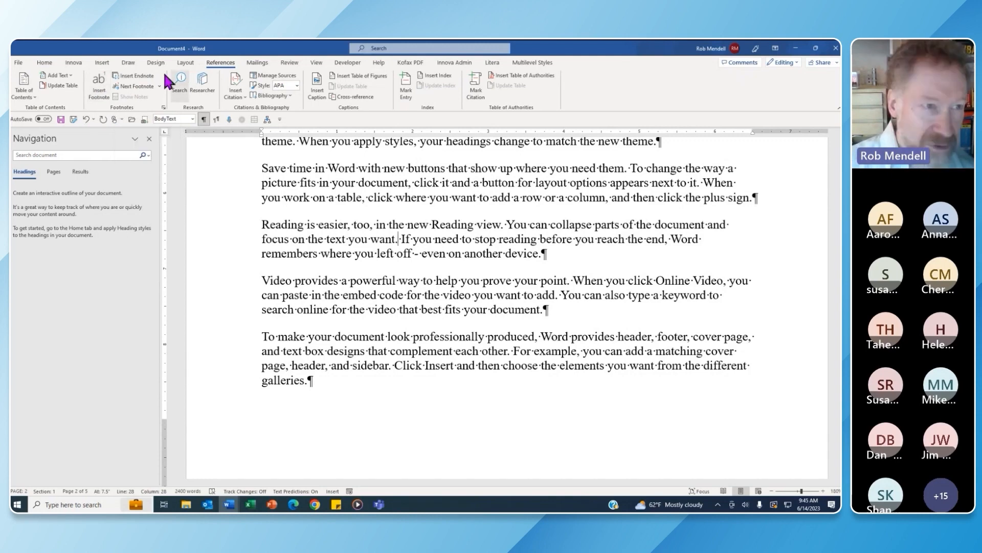
pyautogui.click(103, 94)
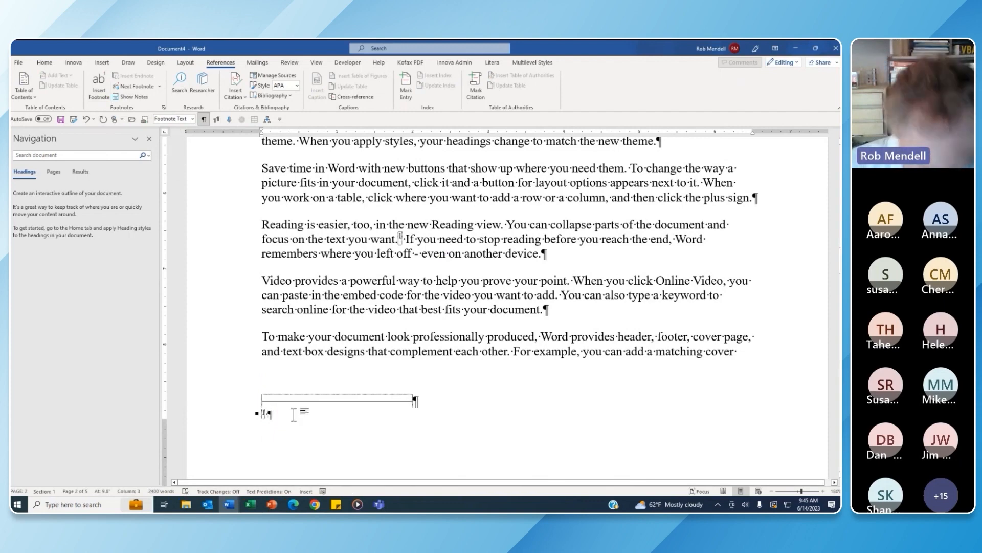
pyautogui.write('This is a ')
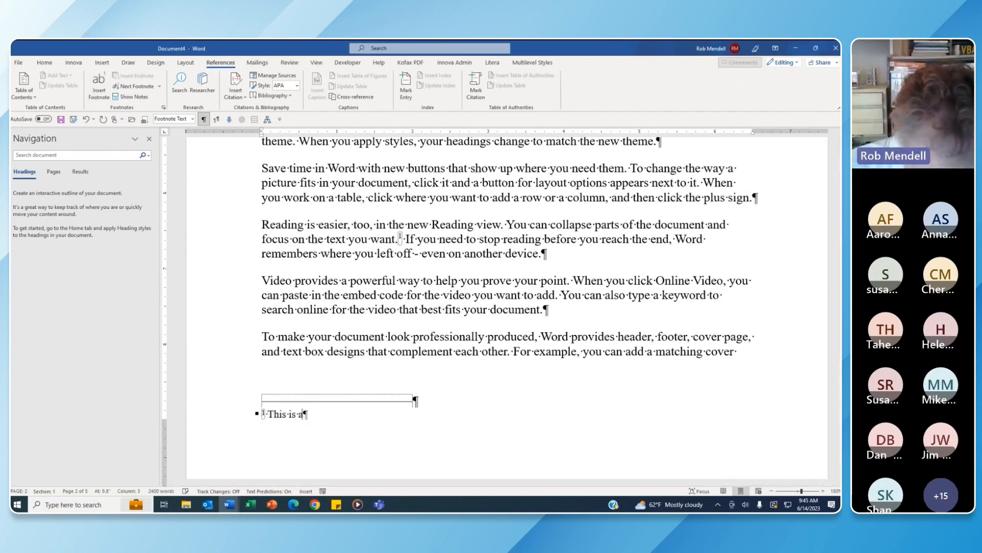
pyautogui.write('footnote.')
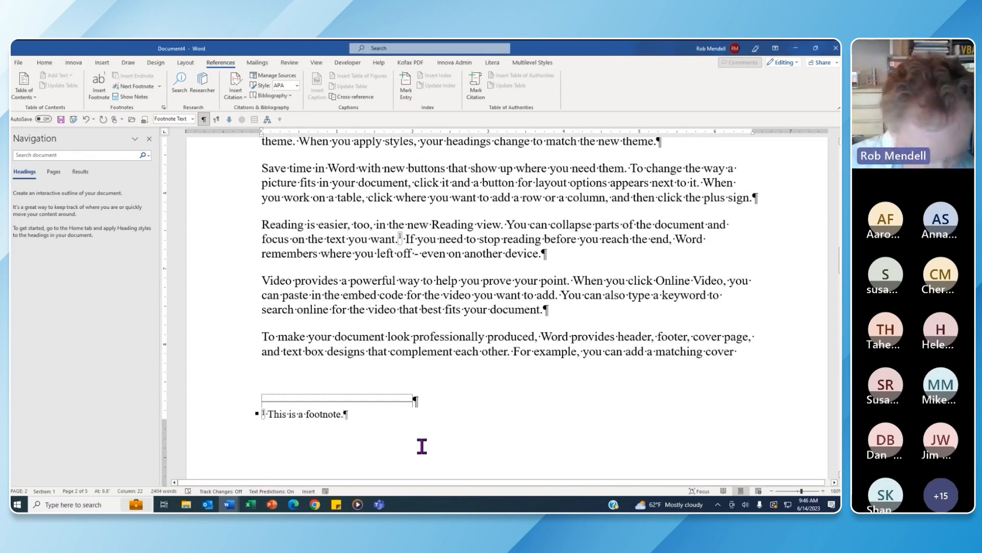
pyautogui.press('Left')
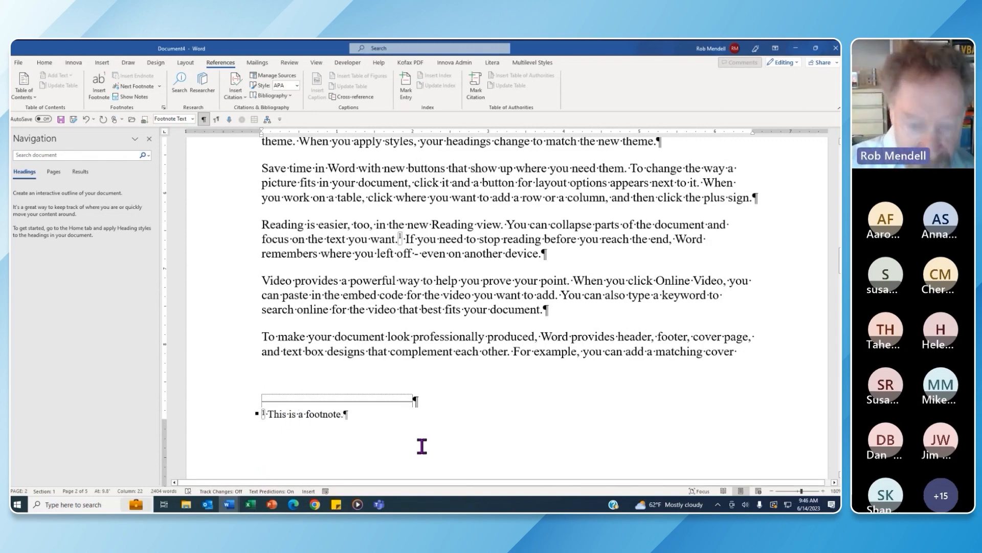
# Return to the body text beside the footnote reference and cycle back through the previous edit locations.
pyautogui.click(456, 244)
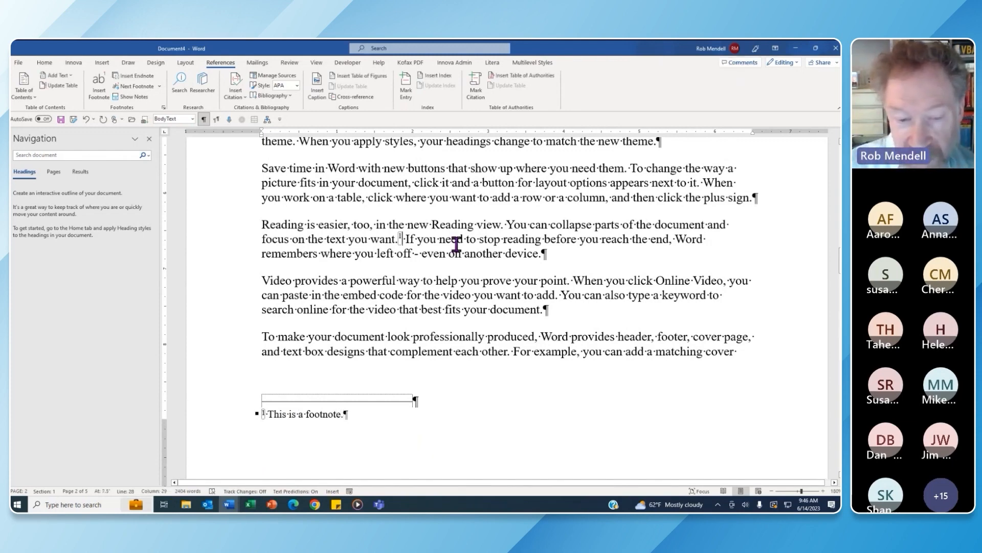
pyautogui.hotkey('shift', 'F5')
pyautogui.hotkey('shift', 'F5')
pyautogui.hotkey('shift', 'F5')
pyautogui.hotkey('shift', 'F5')
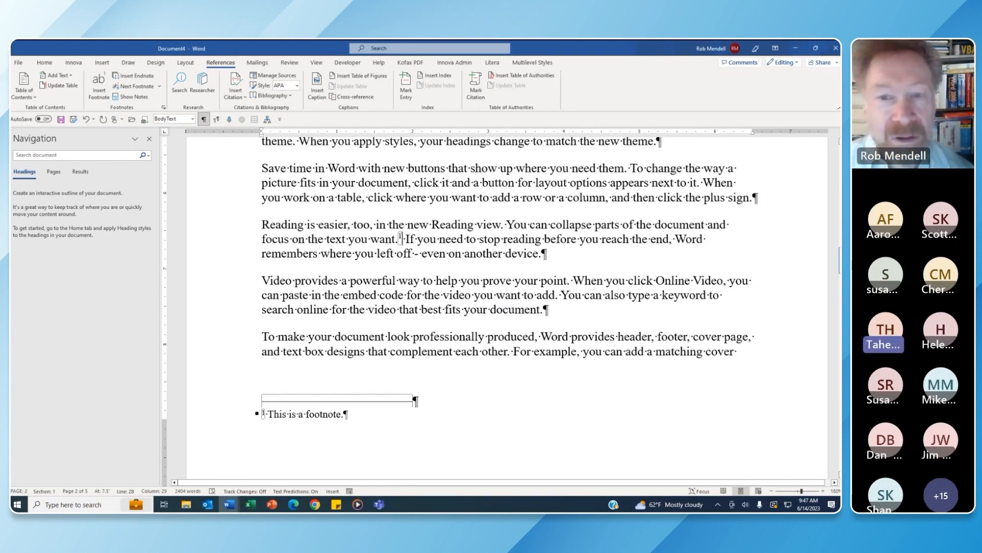
# Place the insertion point in the footnote, show the Styles pane, and set it to list all styles in alphabetical order.
pyautogui.moveTo(839, 259)
pyautogui.mouseDown()
pyautogui.moveTo(839, 186)
pyautogui.moveTo(840, 266)
pyautogui.mouseUp()
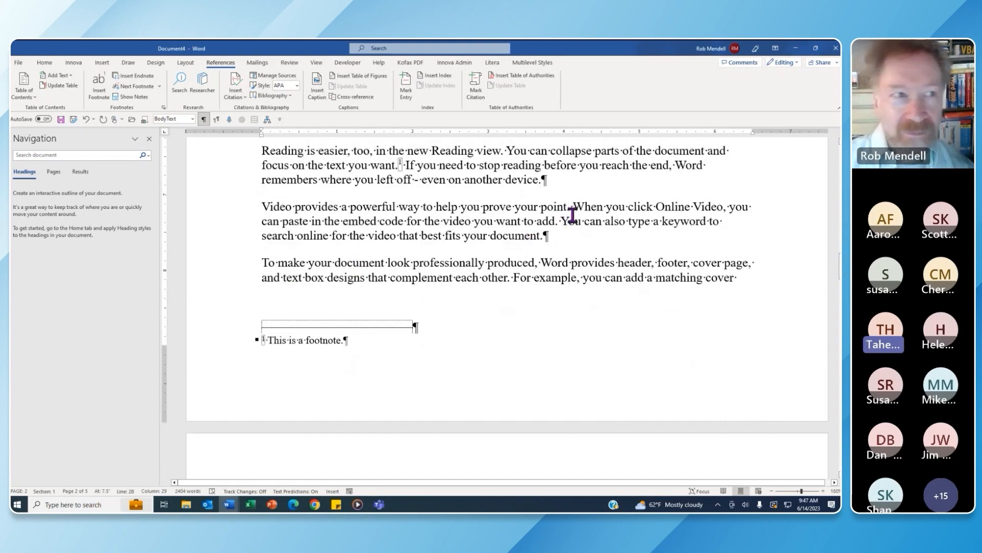
pyautogui.click(45, 63)
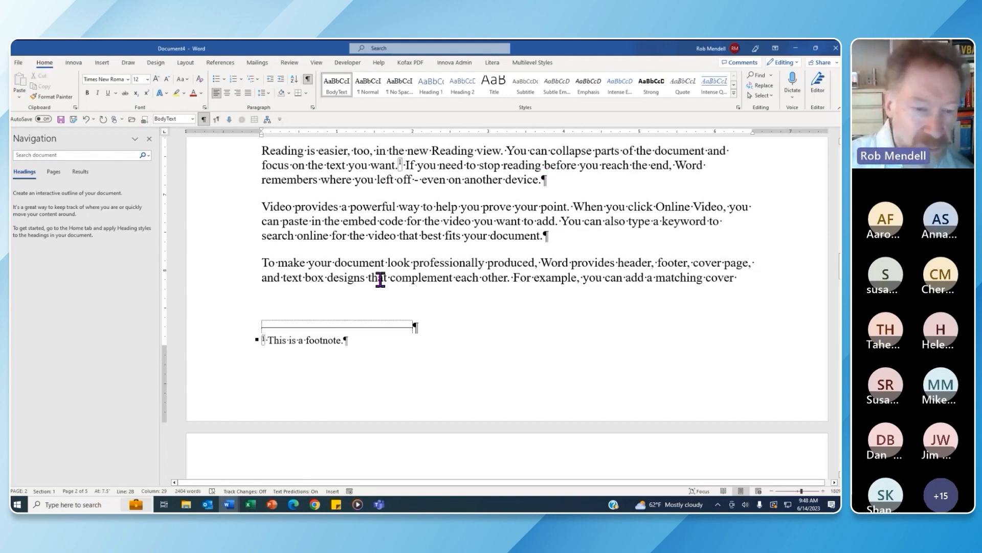
pyautogui.click(321, 340)
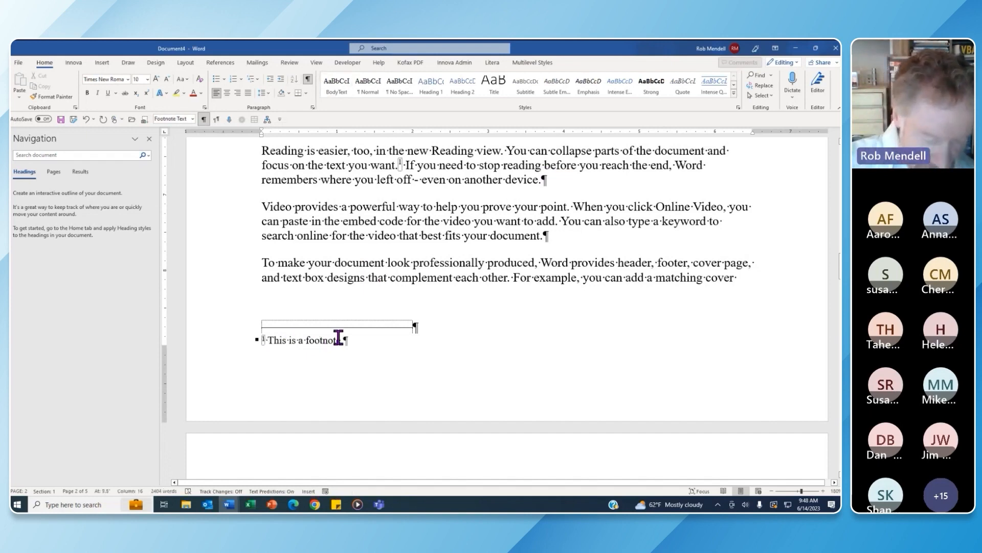
pyautogui.hotkey('ctrl', 'alt', 'shift', 's')
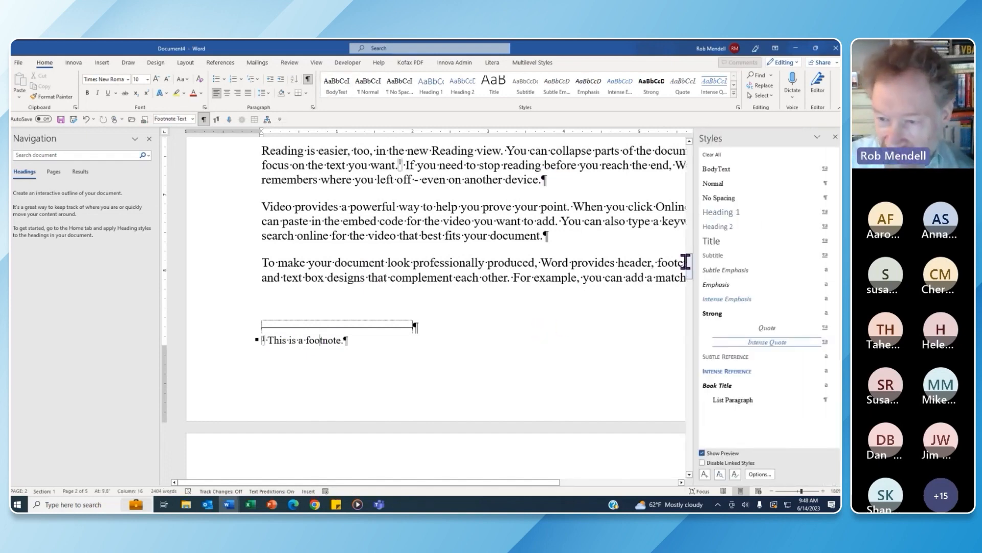
pyautogui.click(336, 344)
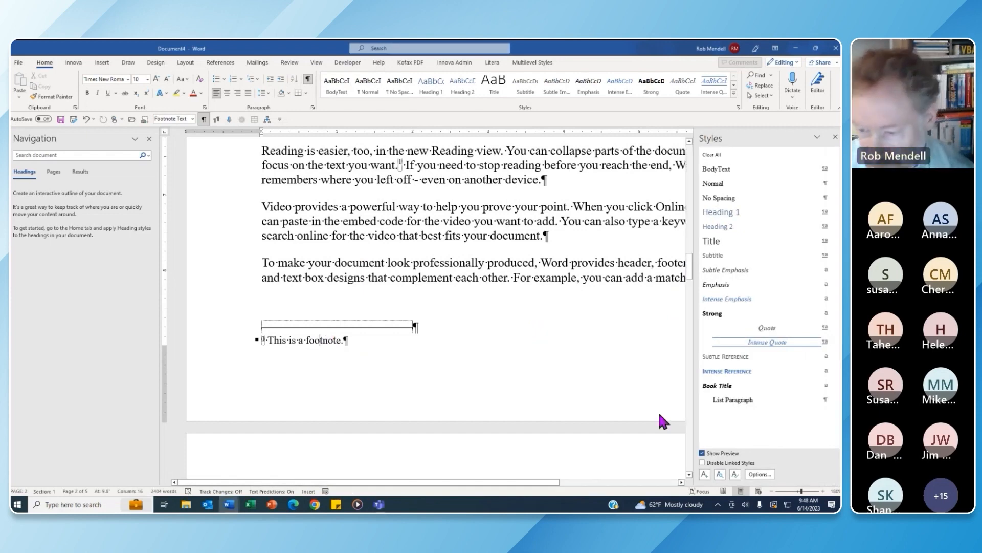
pyautogui.click(761, 474)
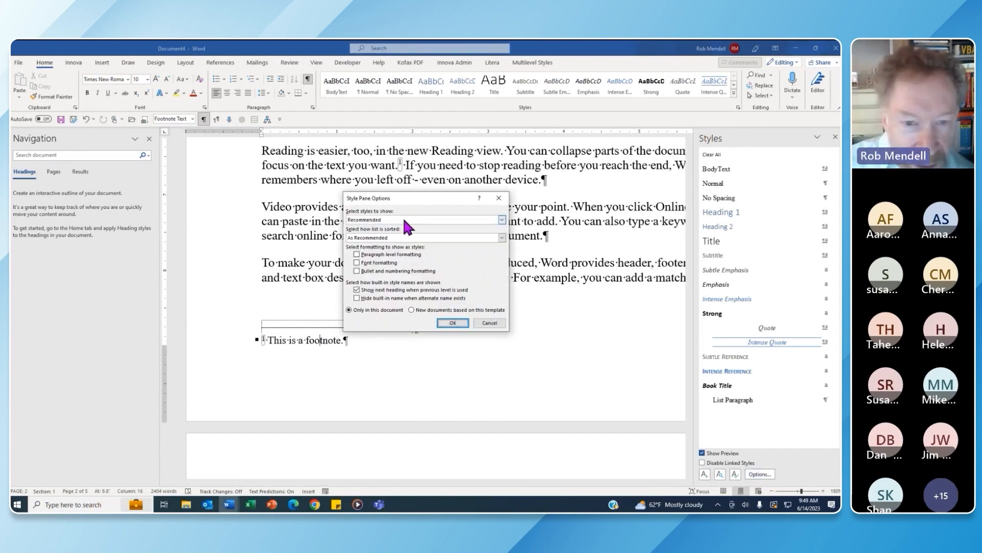
pyautogui.click(502, 219)
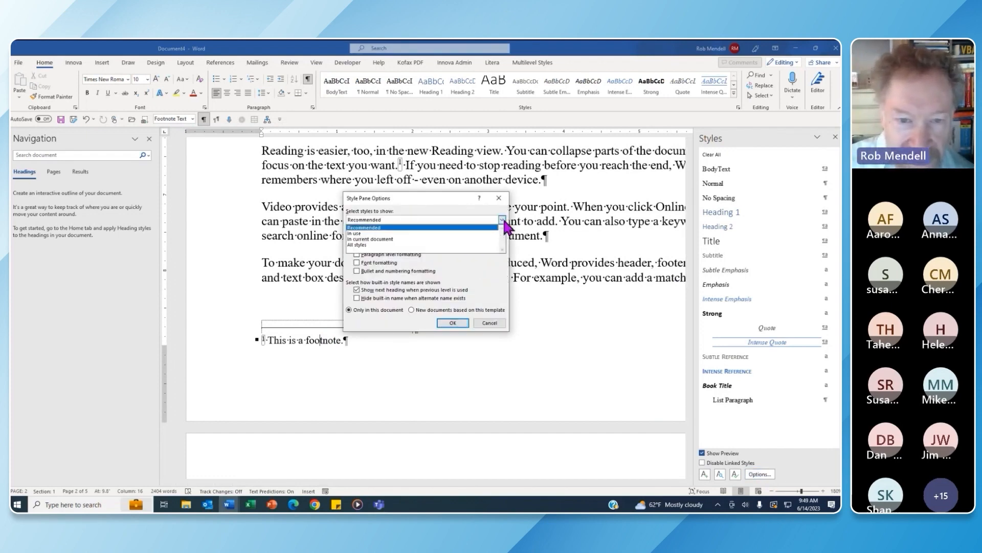
pyautogui.click(400, 246)
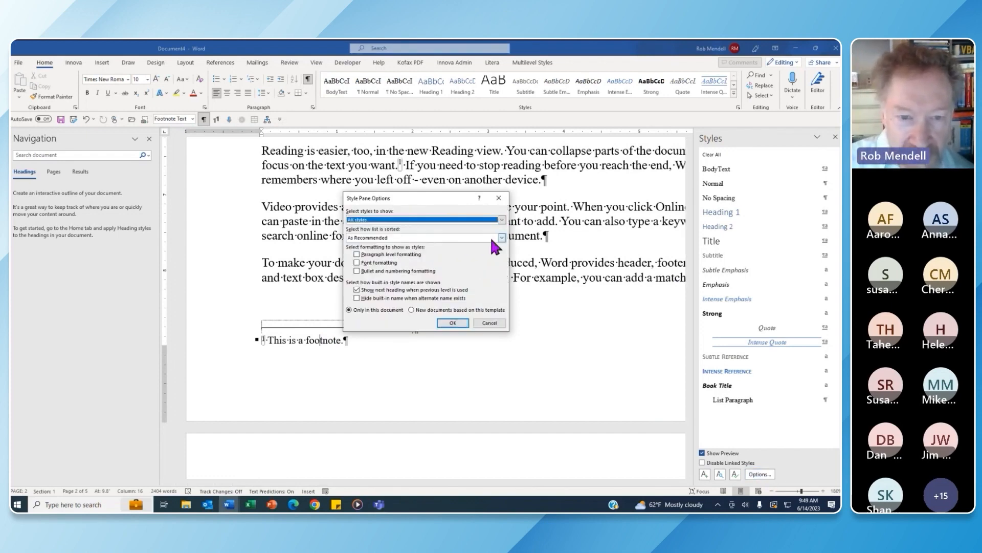
pyautogui.click(502, 238)
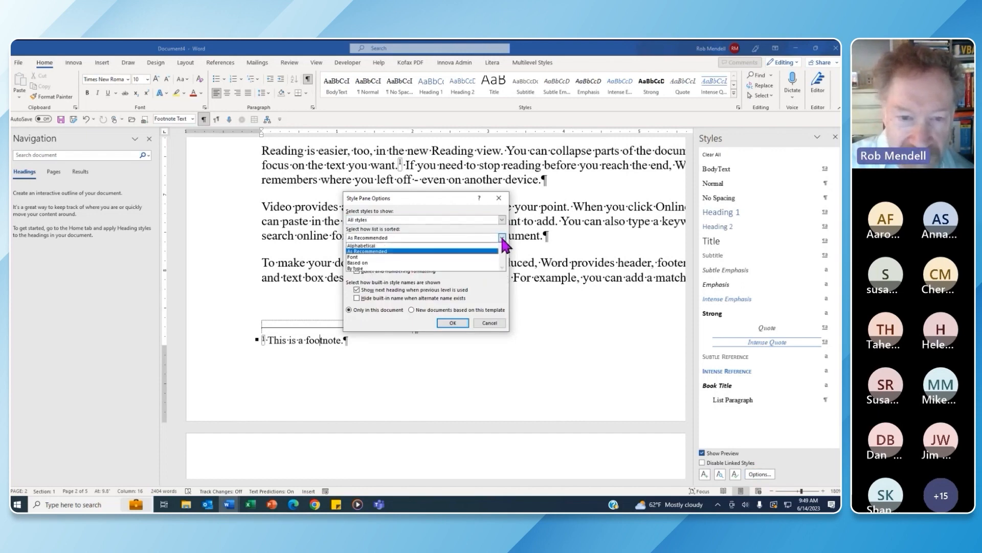
pyautogui.click(393, 246)
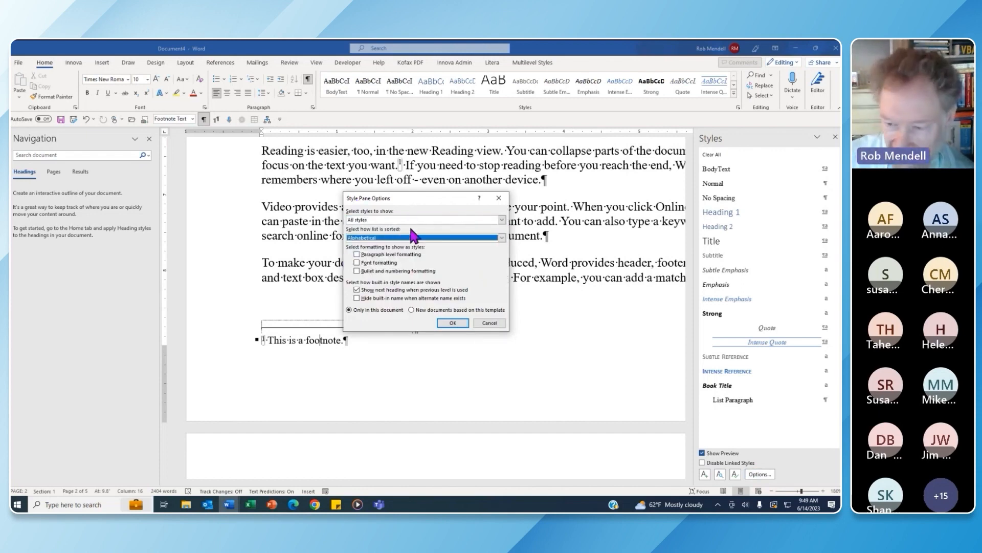
pyautogui.click(452, 322)
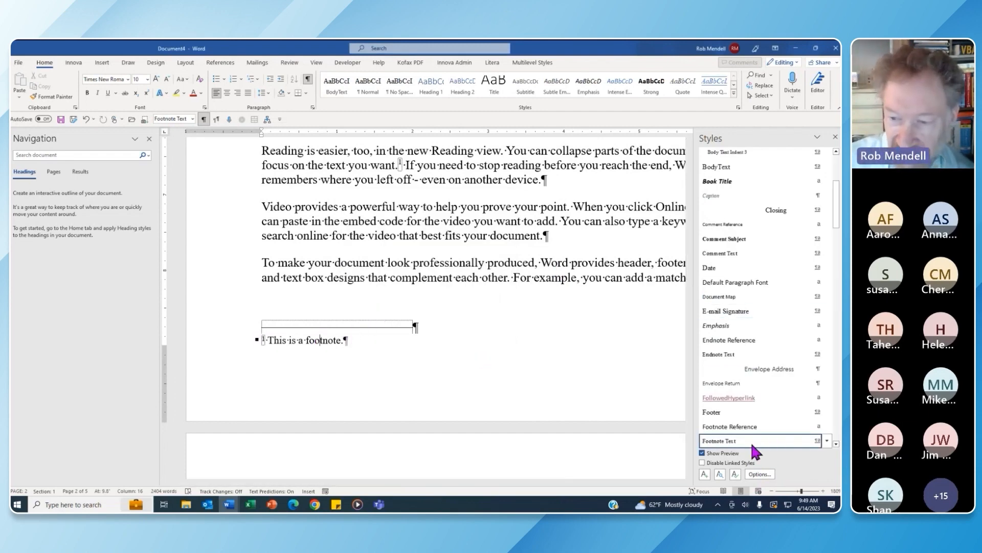
# Modify the Footnote Text style to a 9 pt italic font.
pyautogui.moveTo(749, 439)
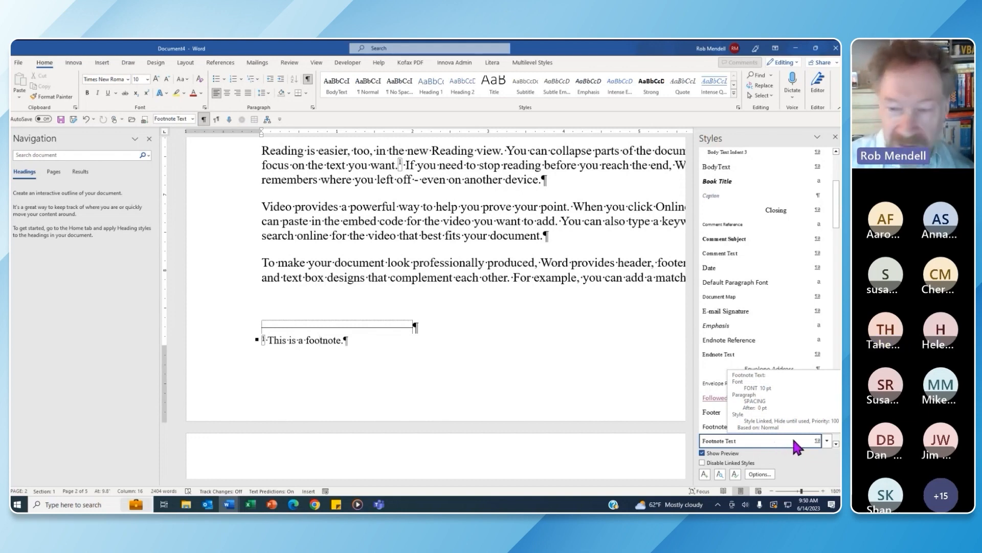
pyautogui.click(827, 440)
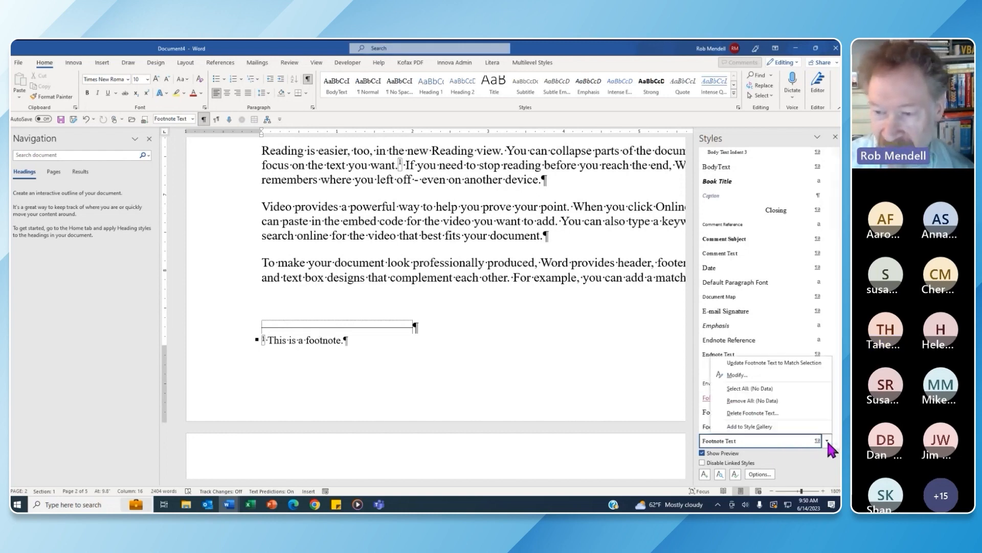
pyautogui.click(753, 375)
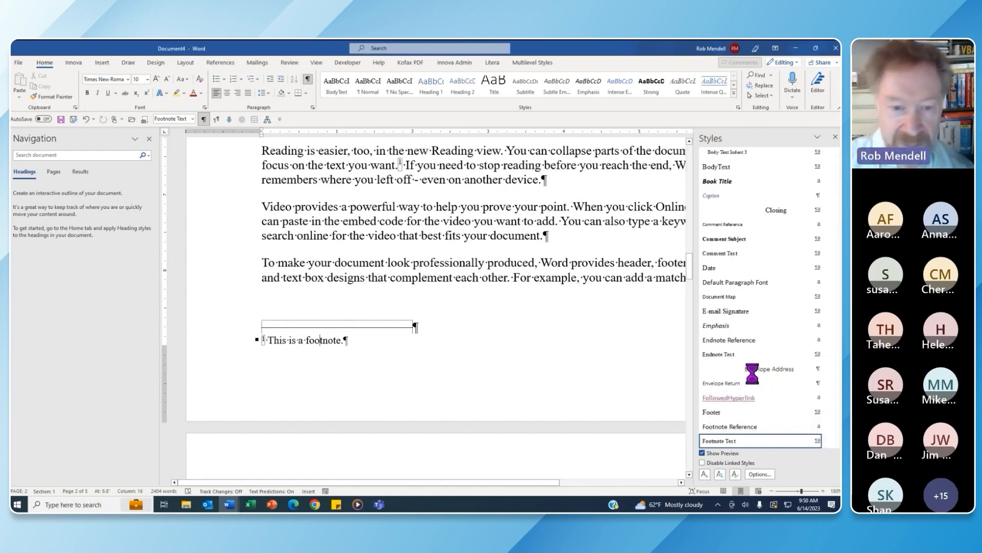
pyautogui.click(382, 226)
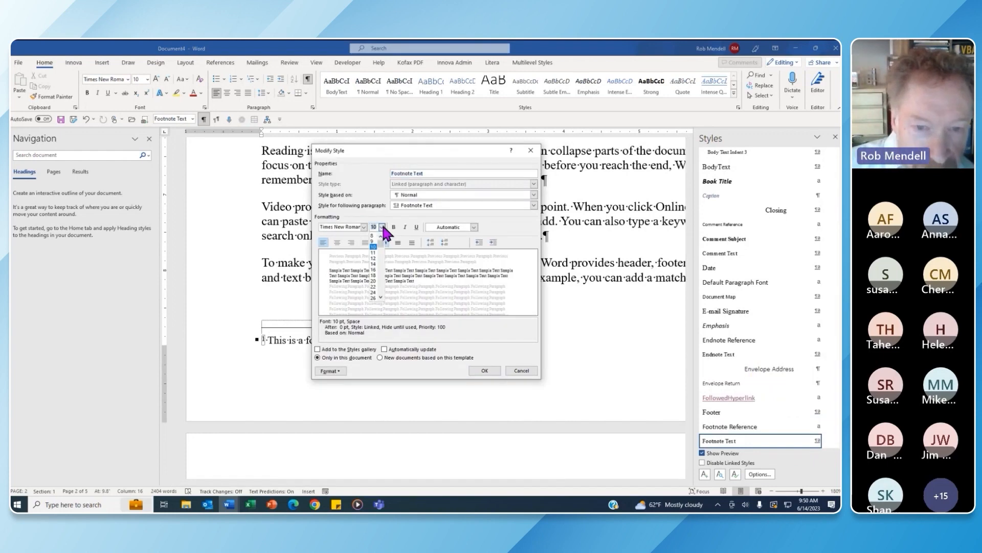
pyautogui.click(374, 240)
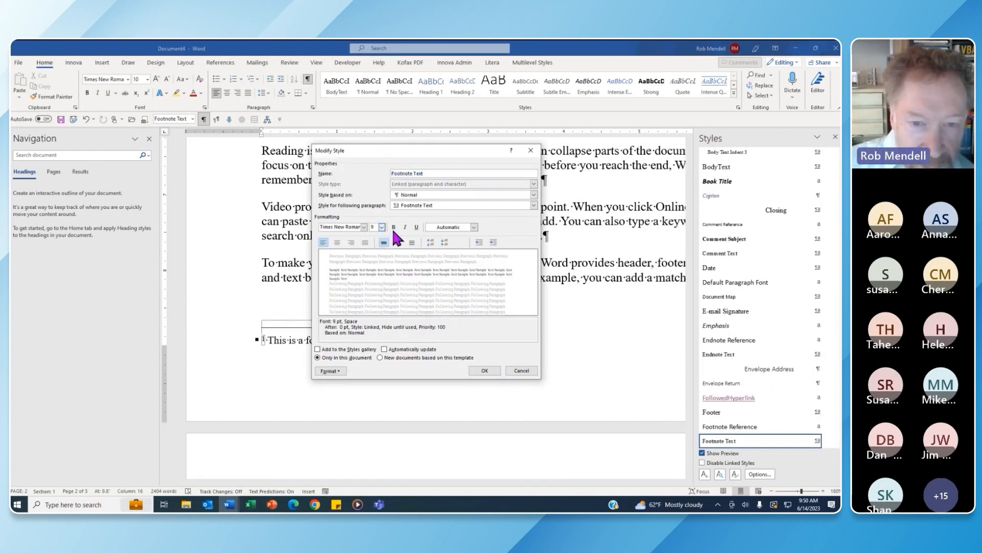
pyautogui.click(404, 227)
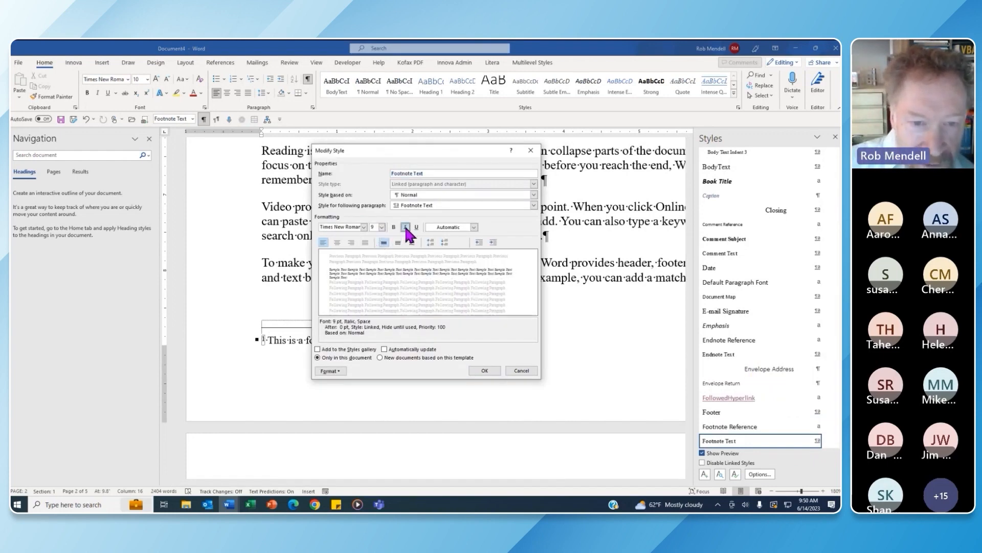
pyautogui.click(487, 370)
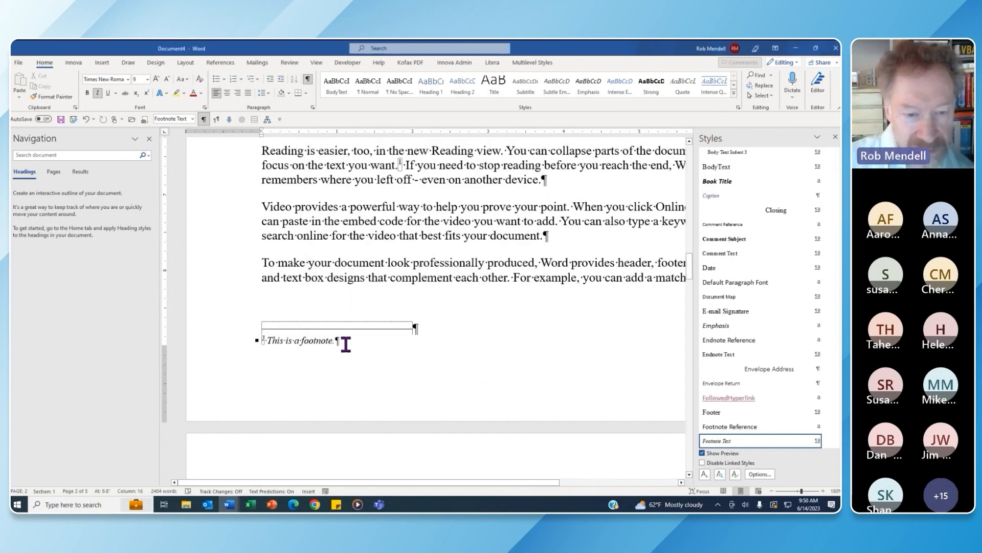
# Insert a second footnote at the end of the "Reading is easier" paragraph above, reading "Here is another.".
pyautogui.click(557, 179)
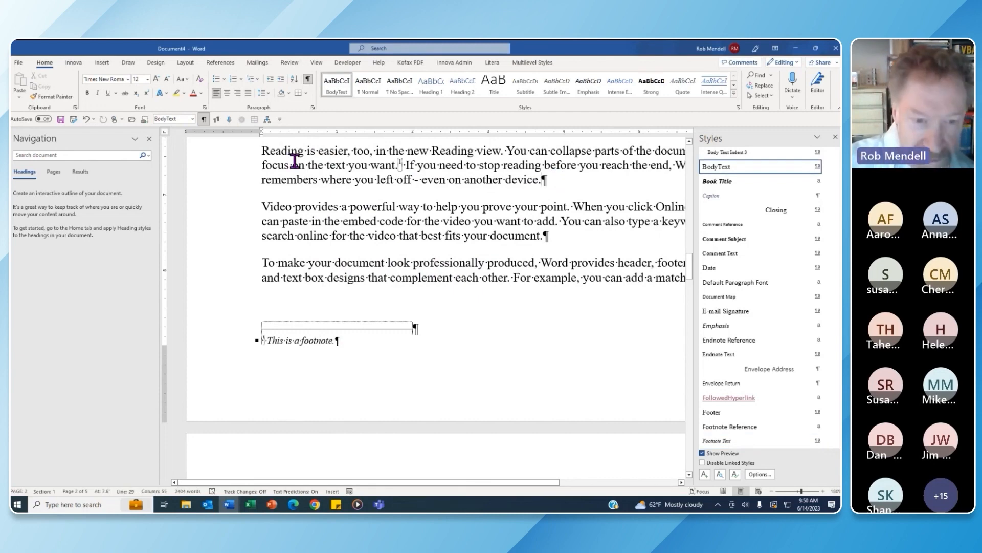
pyautogui.hotkey('ctrl', 'alt', 'f')
pyautogui.write('Here is ano')
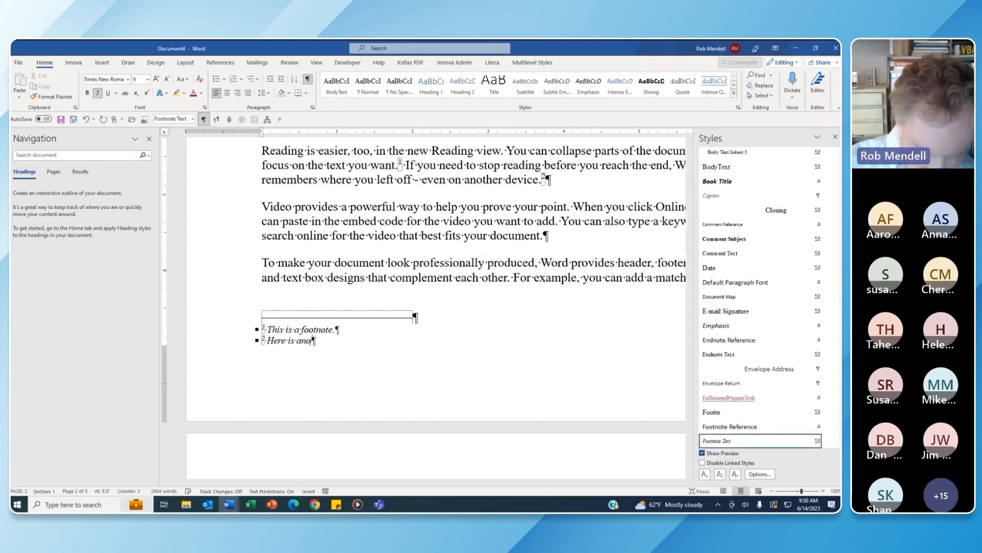
pyautogui.write('ther.')
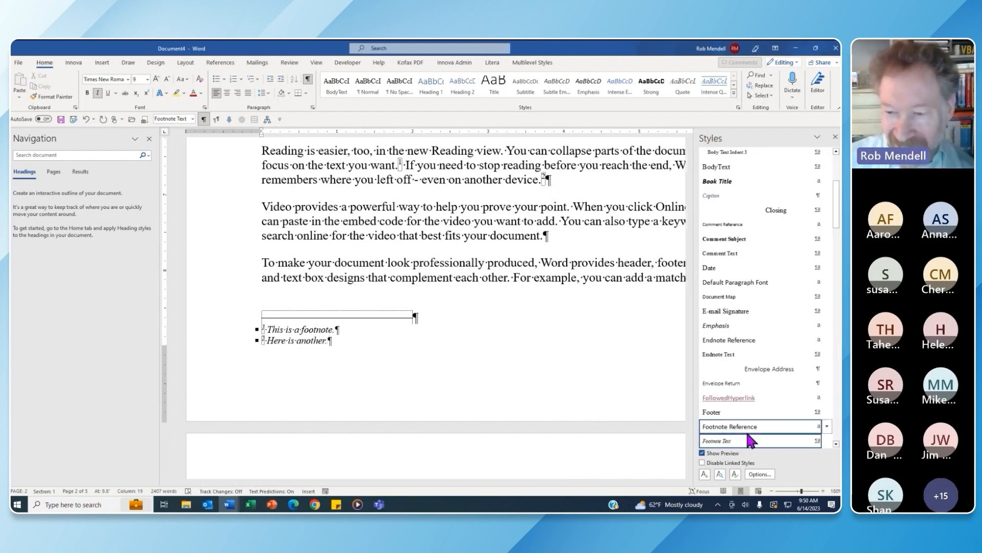
pyautogui.moveTo(753, 439)
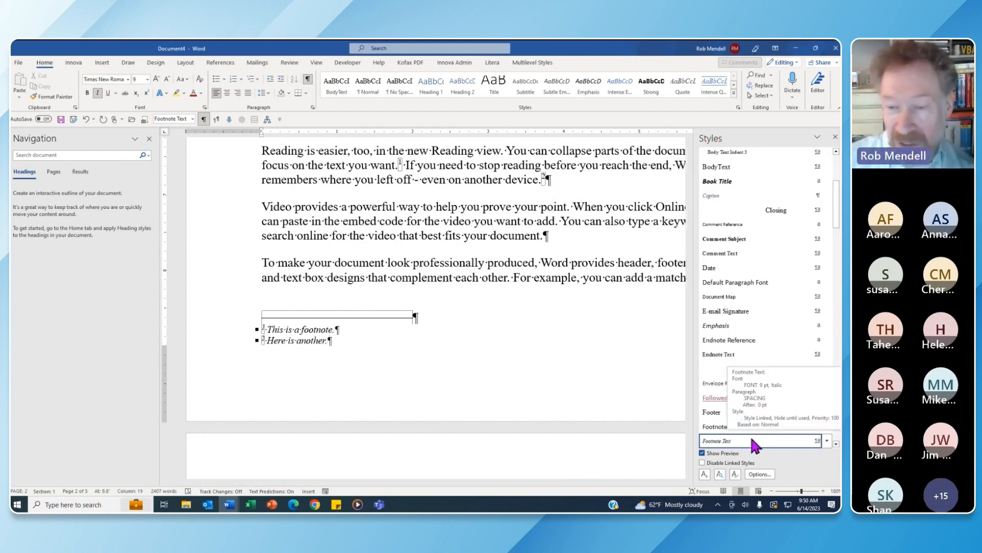
# Leave the Footnote Text style's options, return to the body text, and switch to the open NDA Document for Training.
pyautogui.click(827, 441)
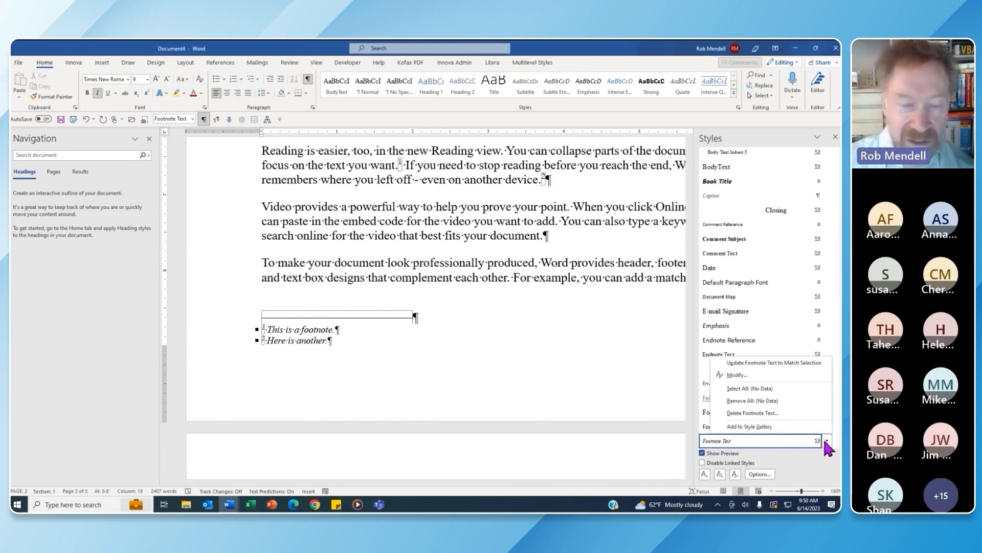
pyautogui.click(564, 237)
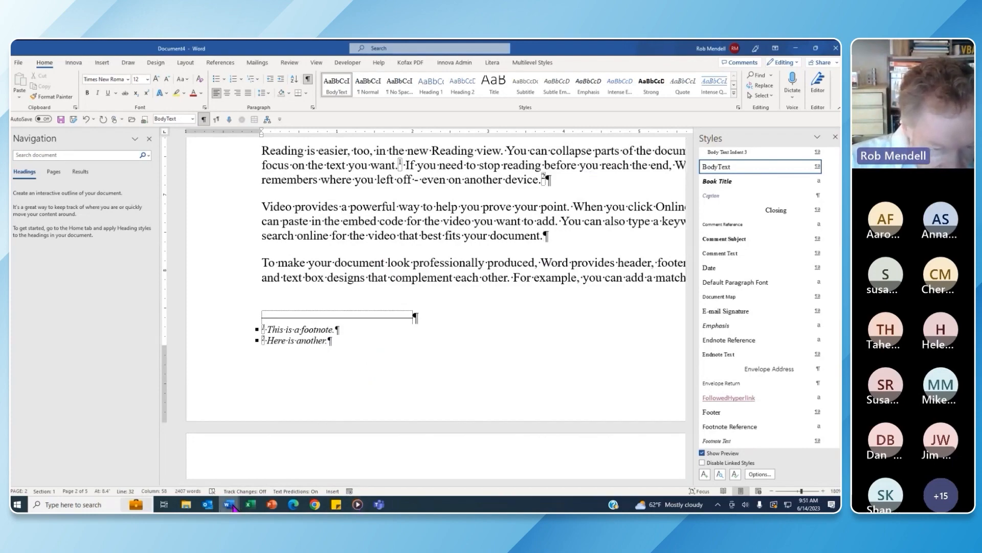
pyautogui.moveTo(231, 506)
pyautogui.click(244, 473)
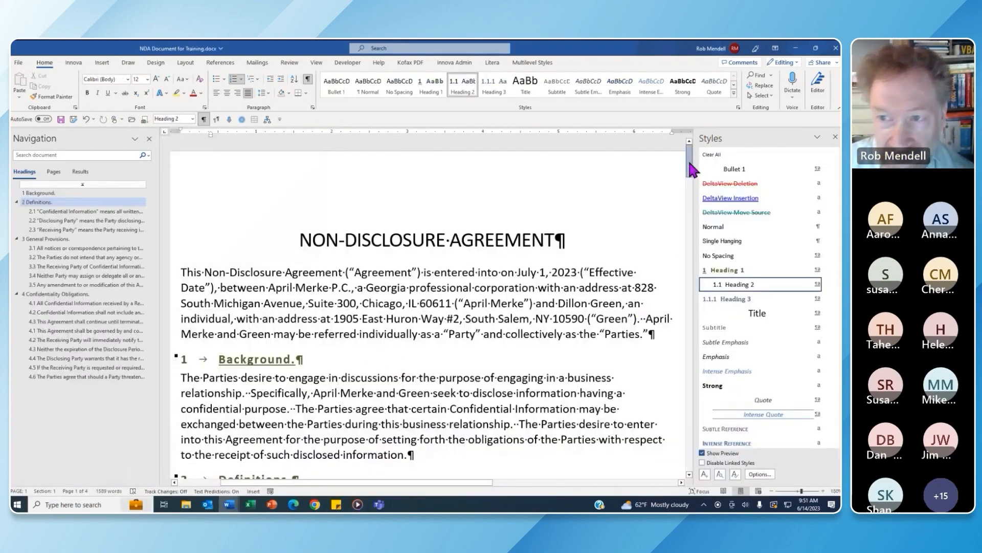
# Check the styles applied to the Definitions heading and the "Confidential Information" paragraph, and view the available multilevel lists.
pyautogui.moveTo(690, 163); pyautogui.dragTo(695, 179)
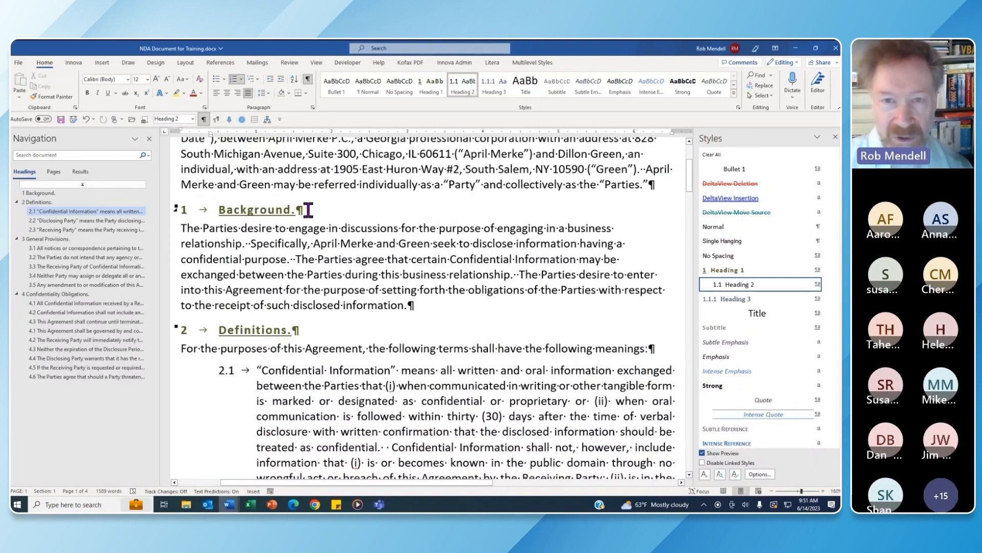
pyautogui.click(307, 330)
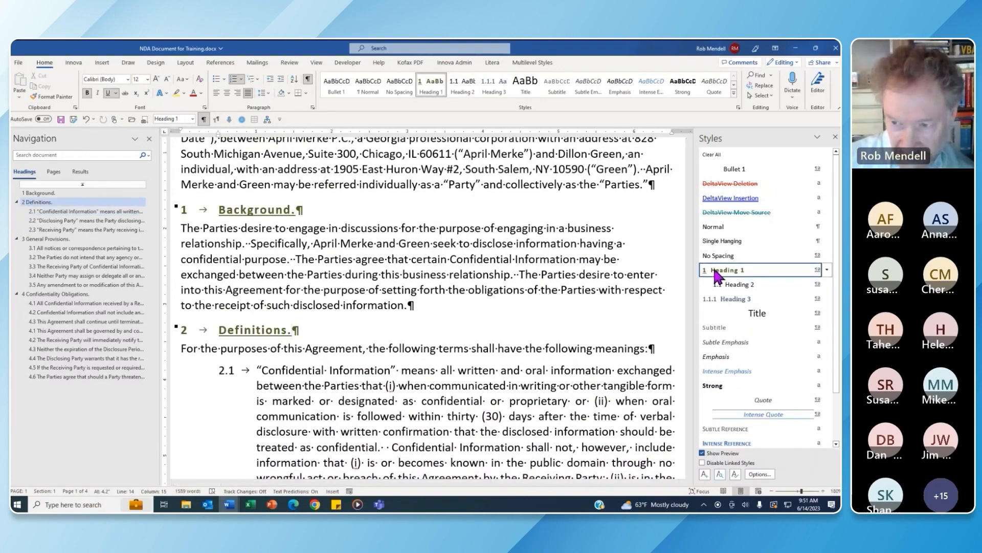
pyautogui.click(290, 370)
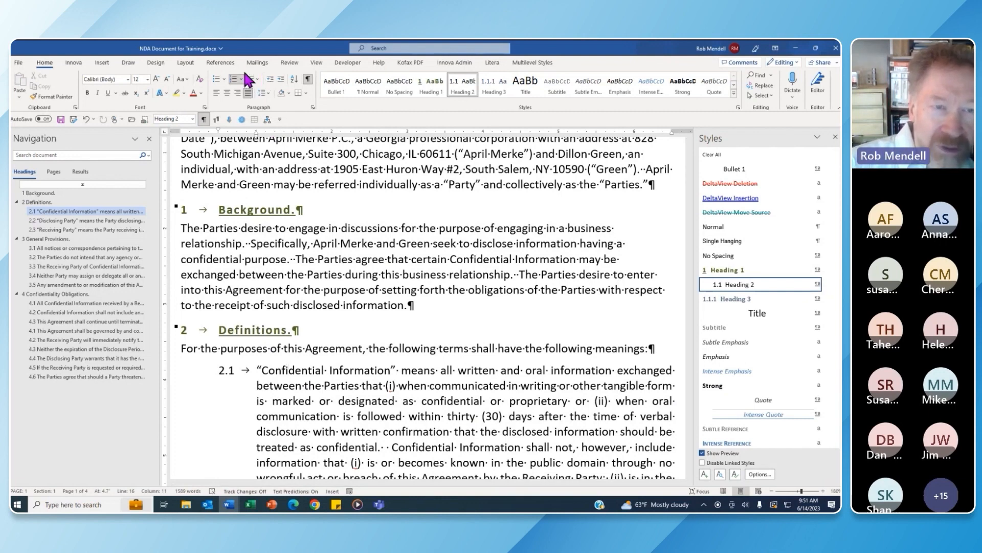
pyautogui.click(259, 79)
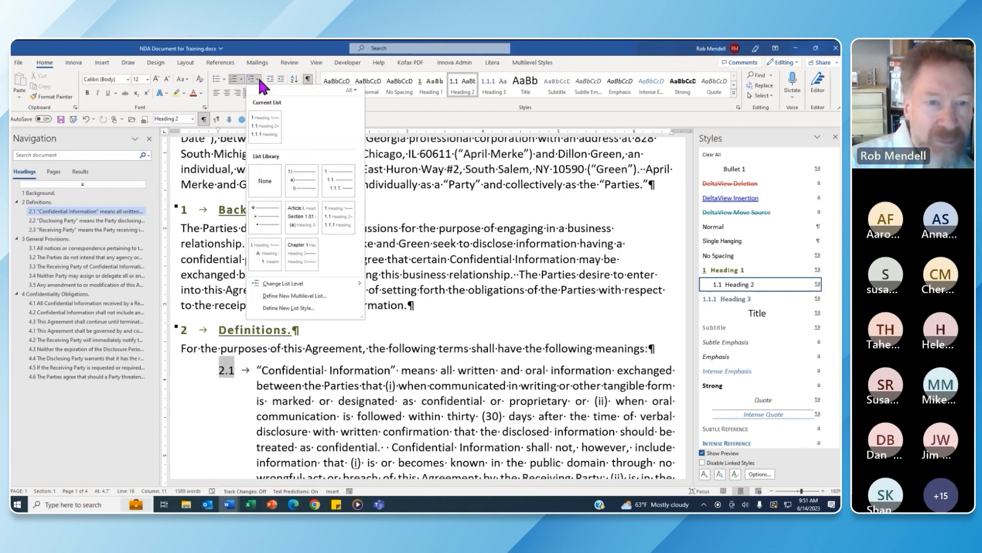
pyautogui.moveTo(269, 120)
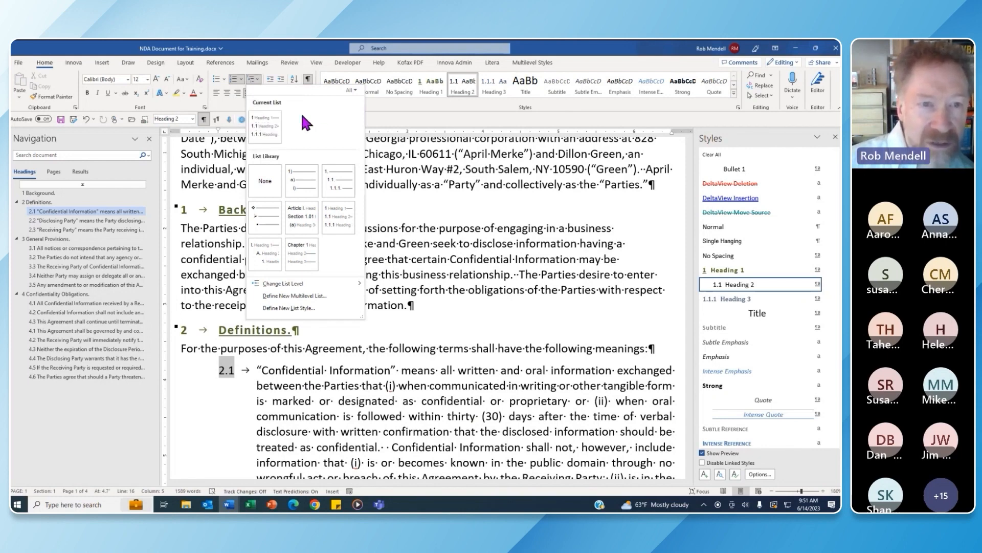
pyautogui.click(271, 119)
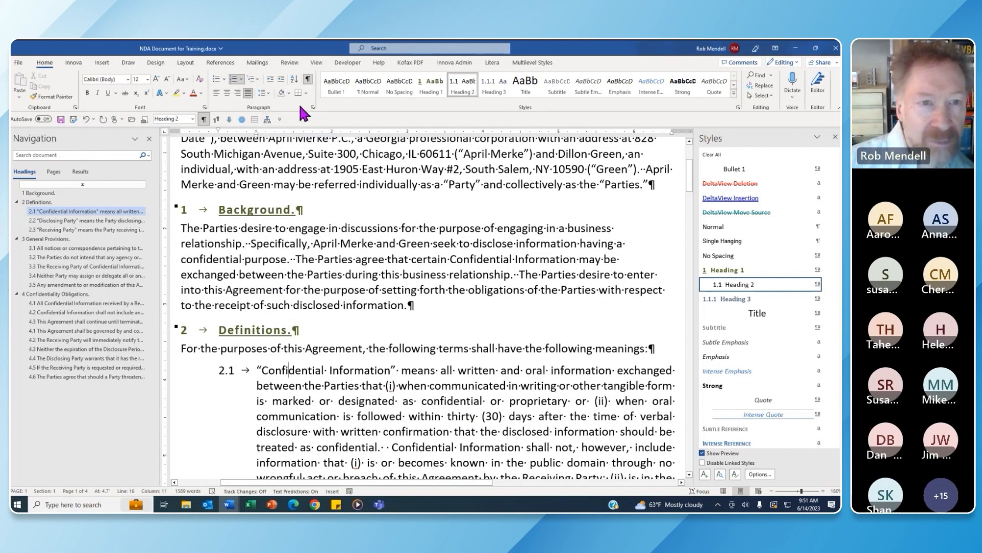
# Open the multilevel list definition from the Background heading's number, review levels 2 to 5 and the extended options, and apply it.
pyautogui.rightClick(186, 212)
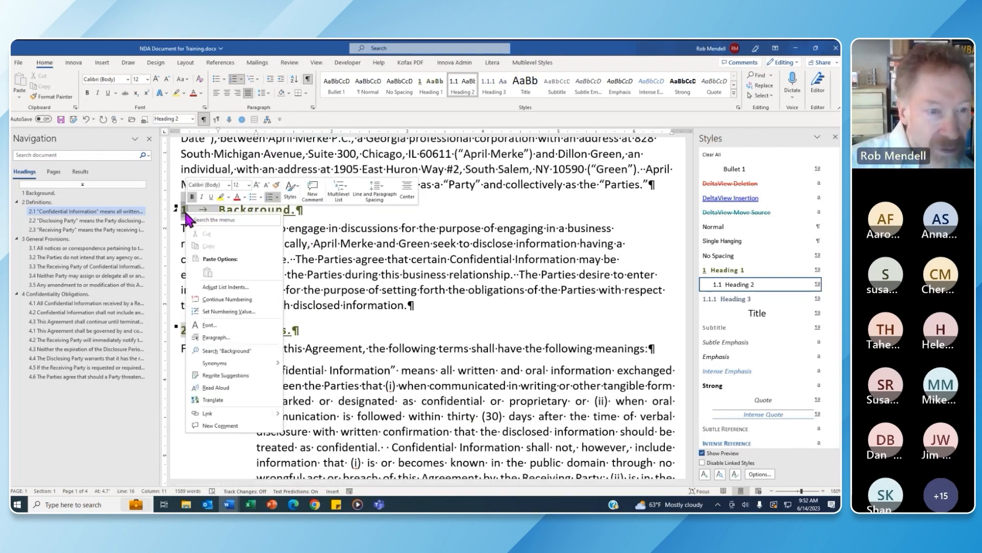
pyautogui.click(262, 288)
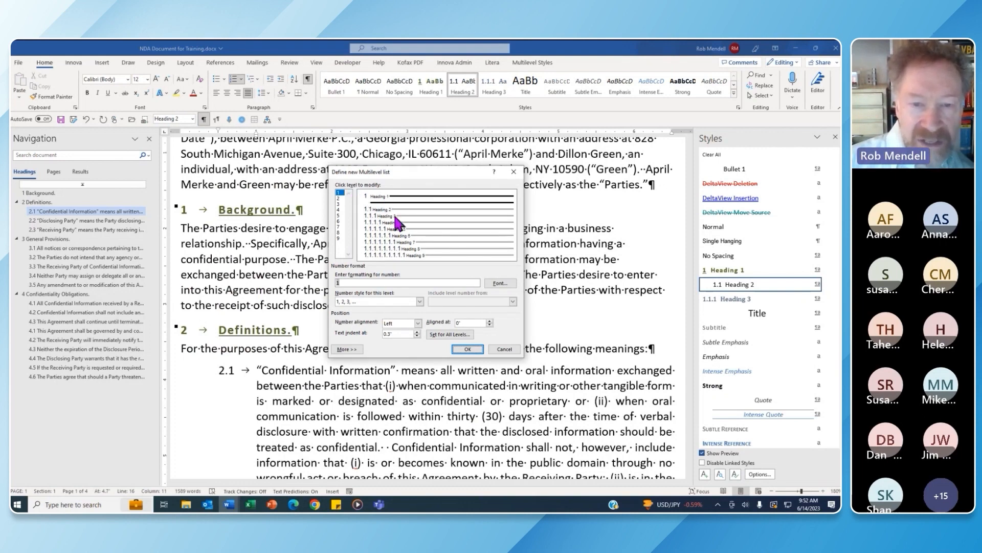
pyautogui.click(338, 198)
pyautogui.click(338, 204)
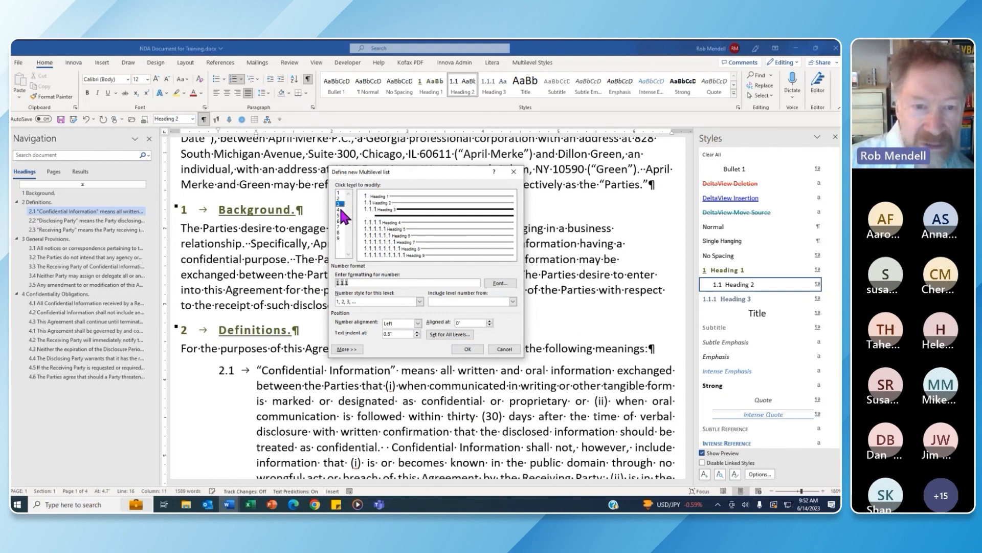
pyautogui.click(339, 209)
pyautogui.click(338, 215)
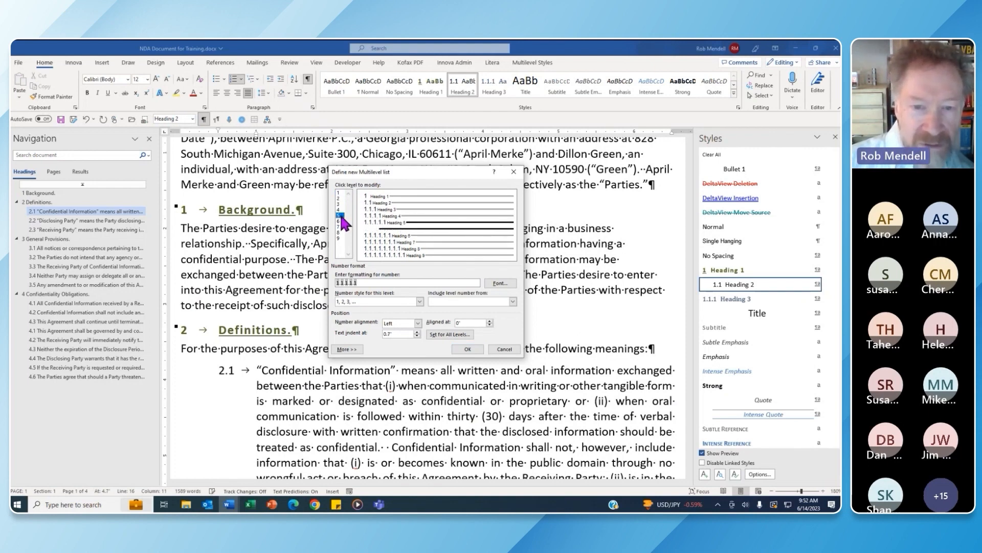
pyautogui.click(354, 347)
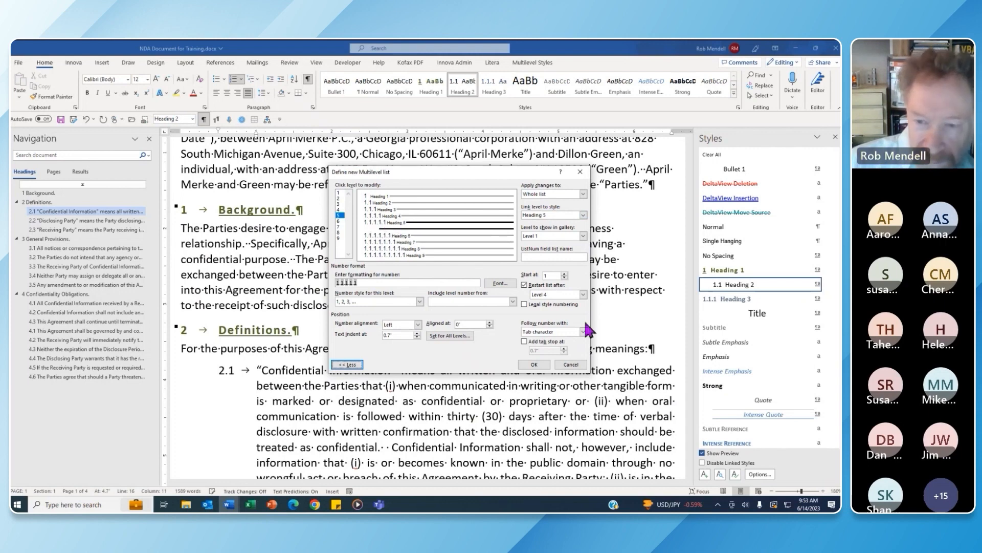
pyautogui.click(544, 365)
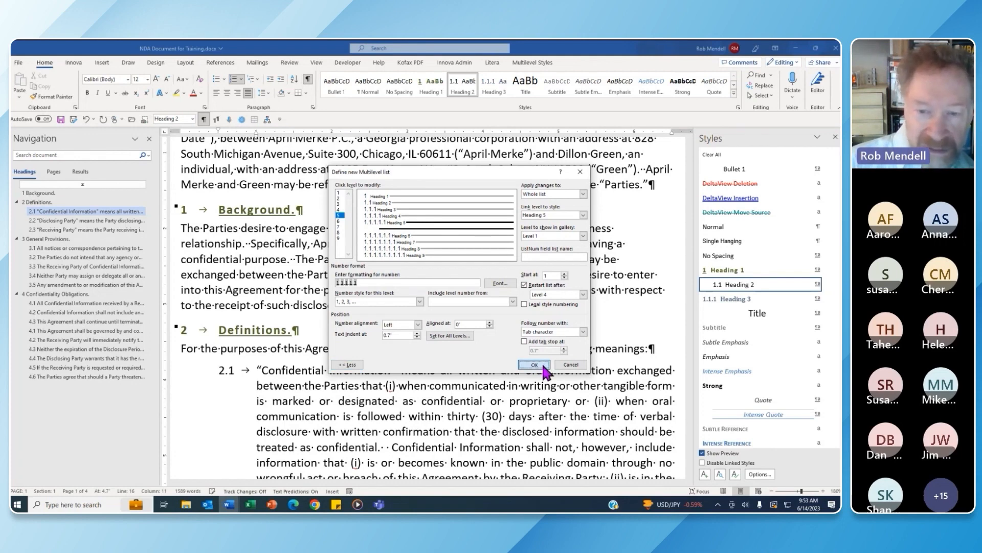
pyautogui.click(535, 365)
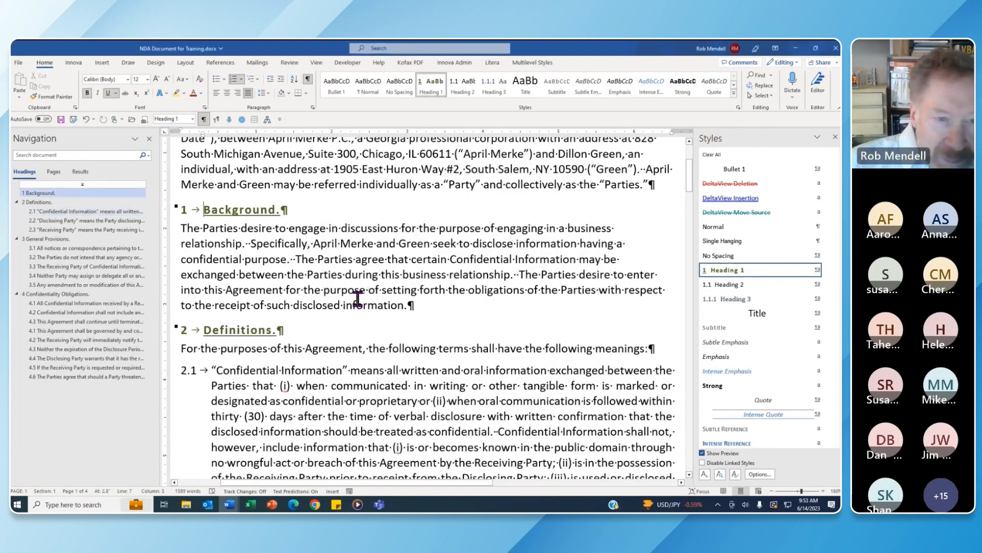
pyautogui.click(436, 305)
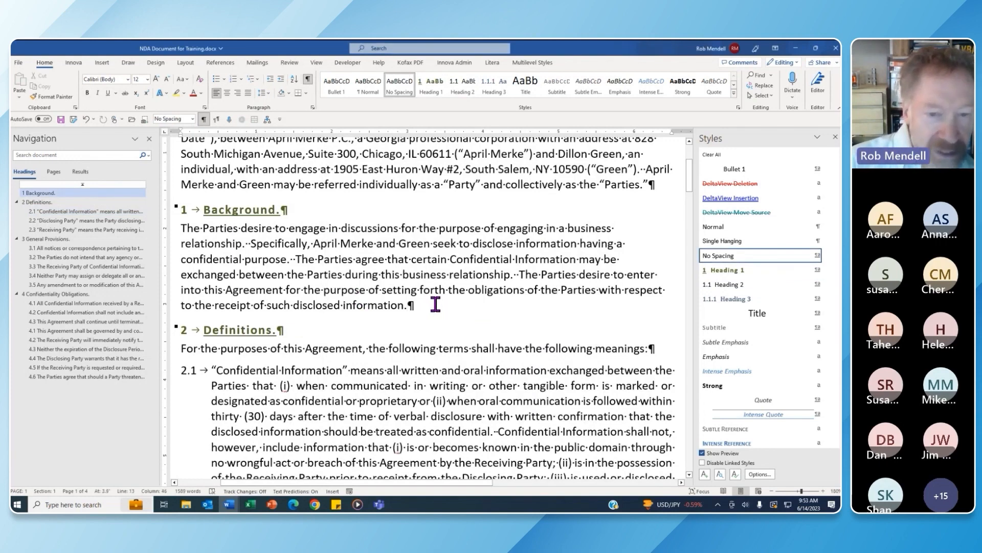
pyautogui.press('Return')
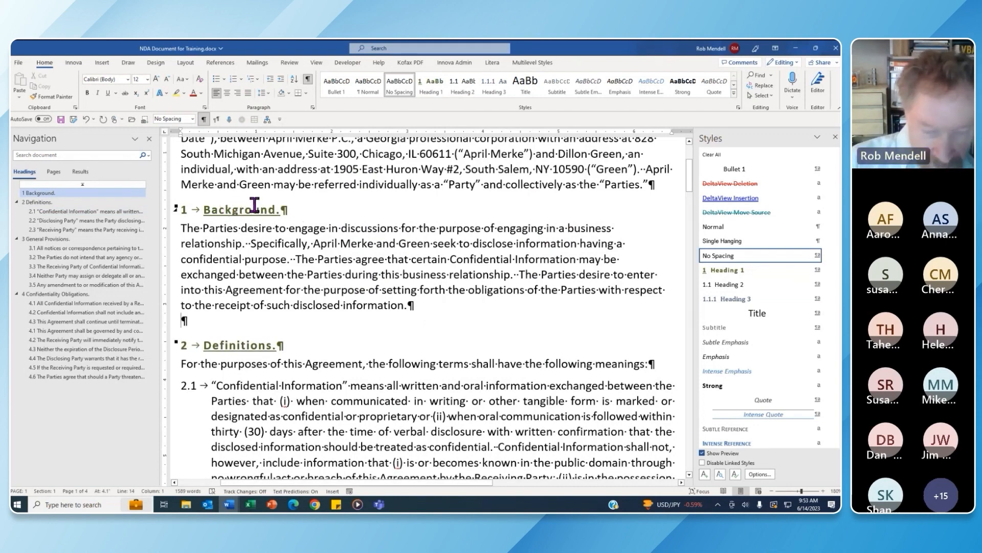
pyautogui.press('BackSpace')
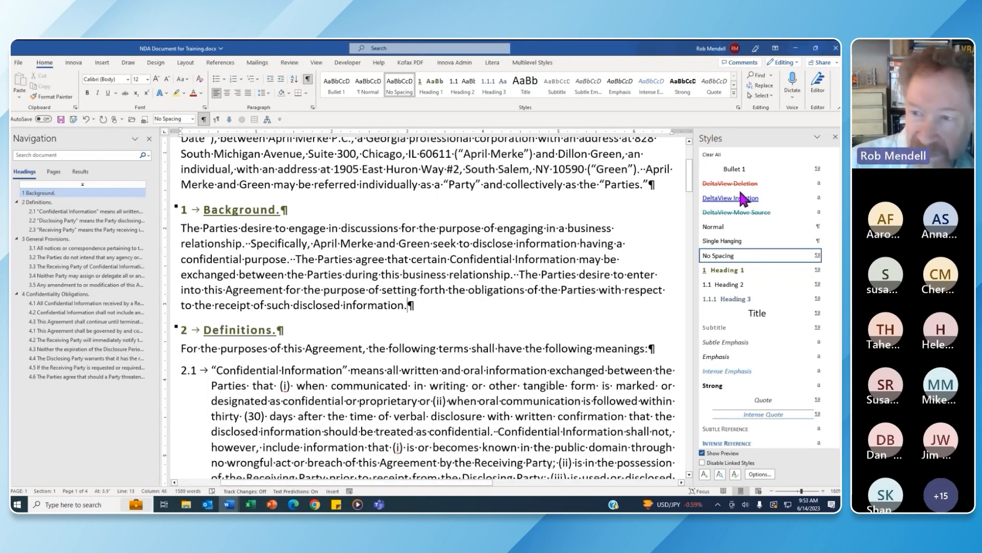
# Modify the Heading 1 style so that the style for the following paragraph is Heading 2.
pyautogui.click(827, 270)
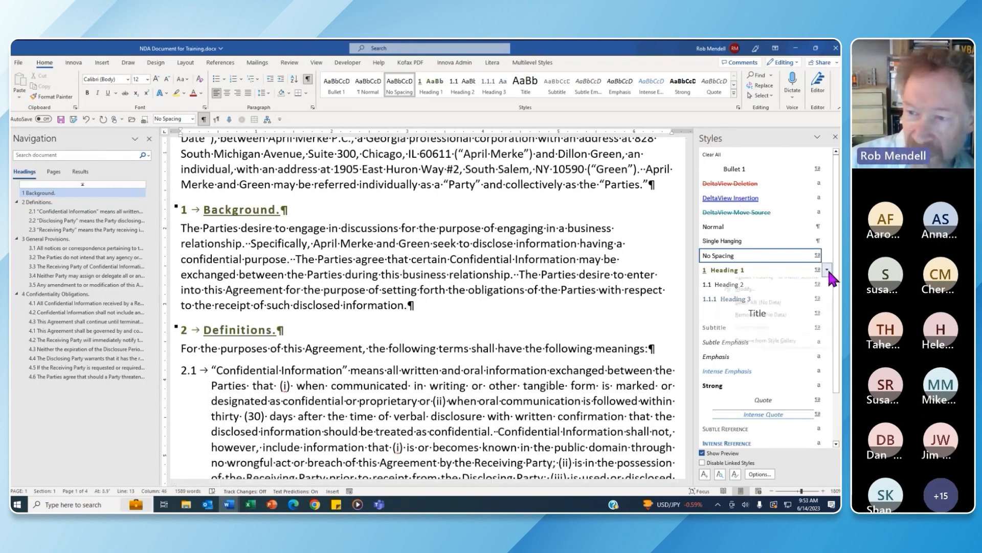
pyautogui.click(767, 297)
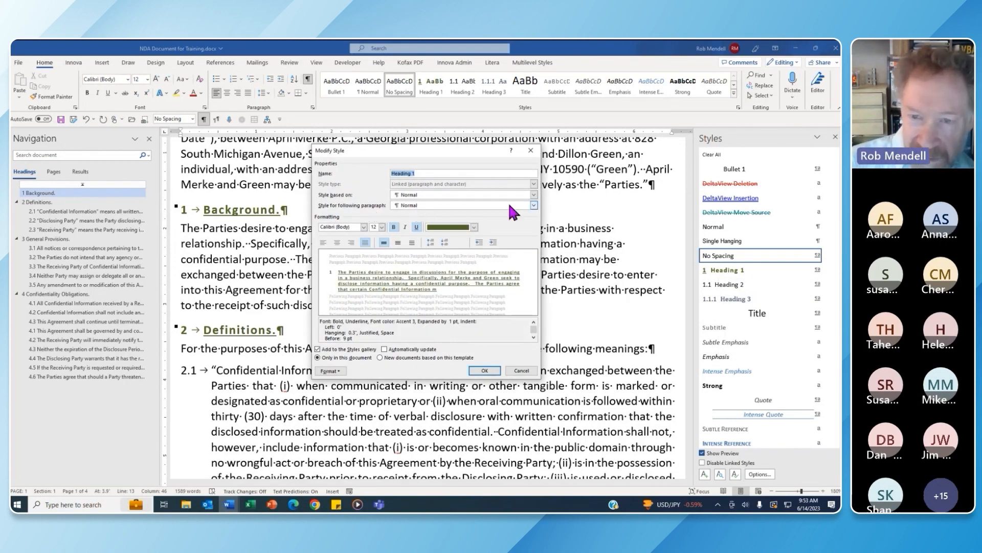
pyautogui.click(534, 206)
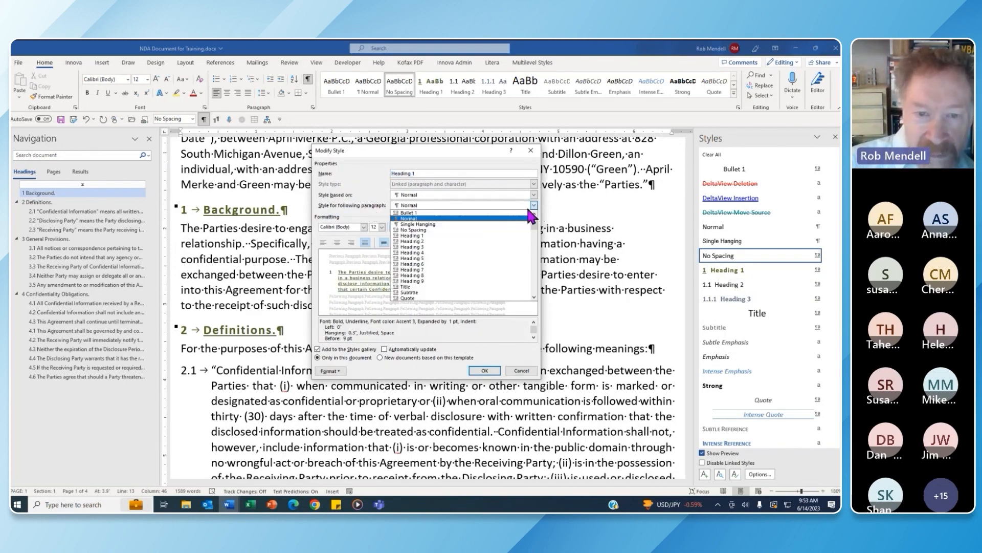
pyautogui.click(452, 242)
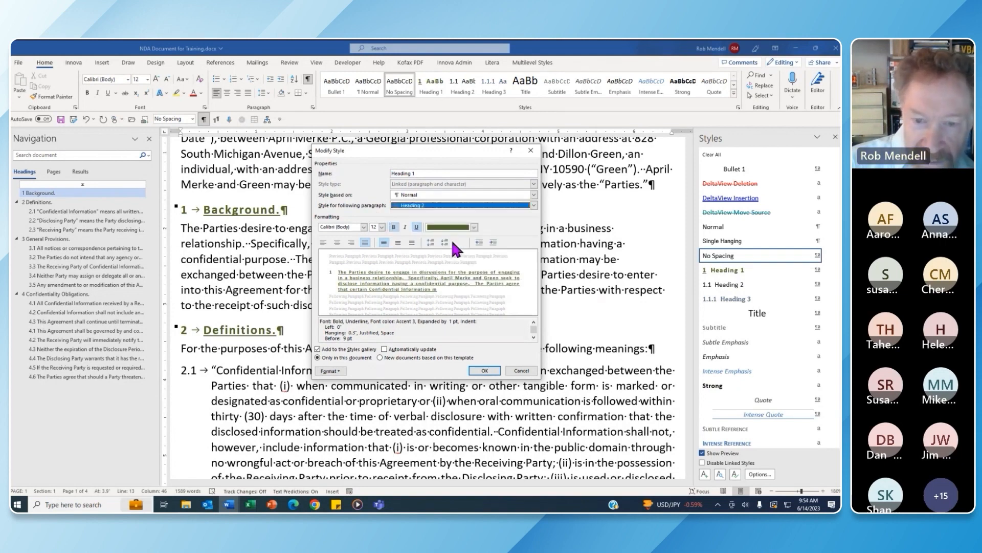
pyautogui.click(482, 372)
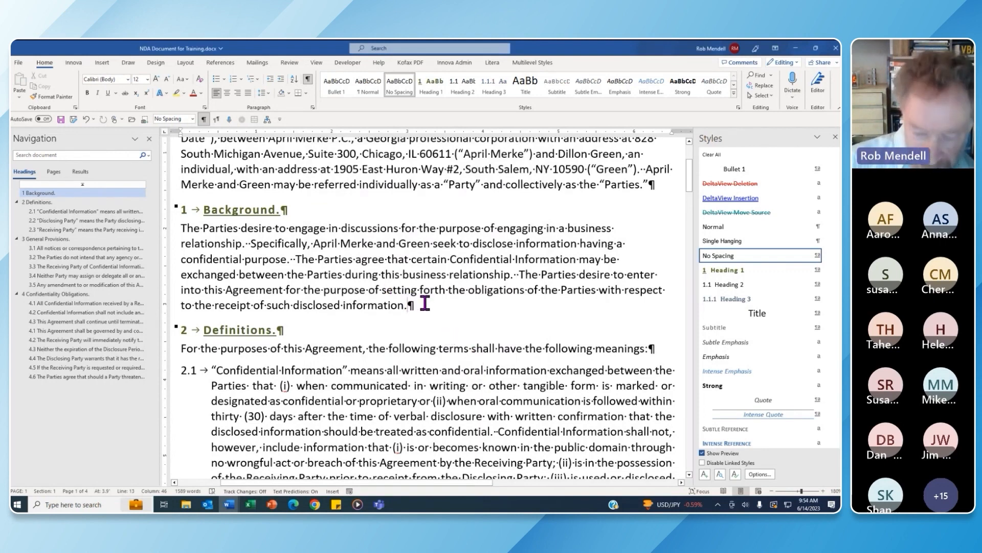
# Add two paragraphs after the Background section's text and make the first a Heading 1 reading "Test".
pyautogui.press('Return')
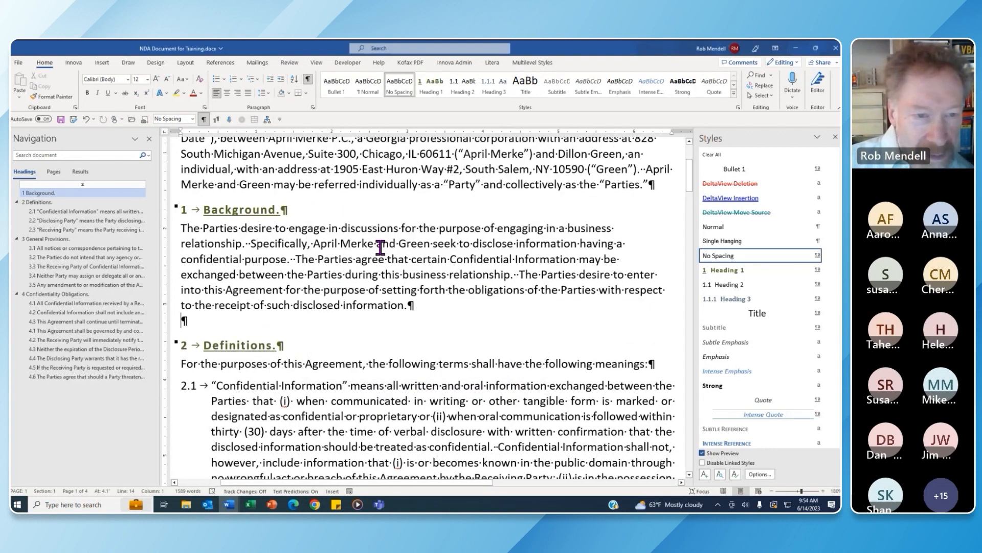
pyautogui.click(423, 303)
pyautogui.press('Return')
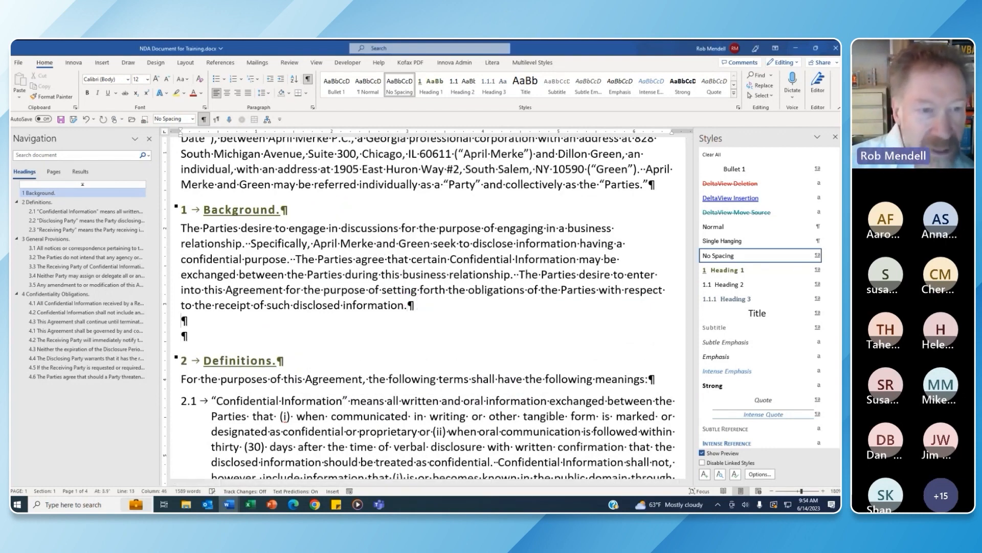
pyautogui.click(743, 271)
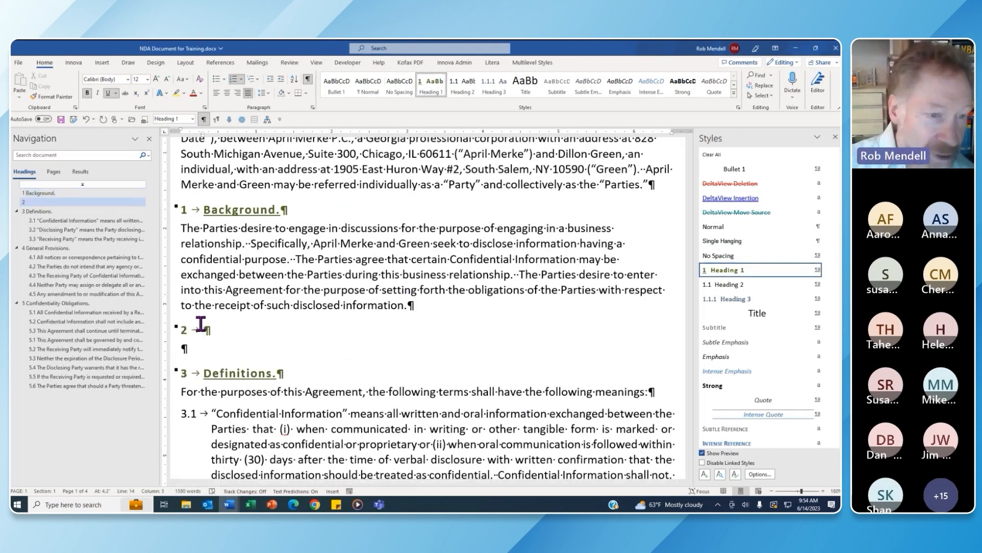
pyautogui.click(235, 328)
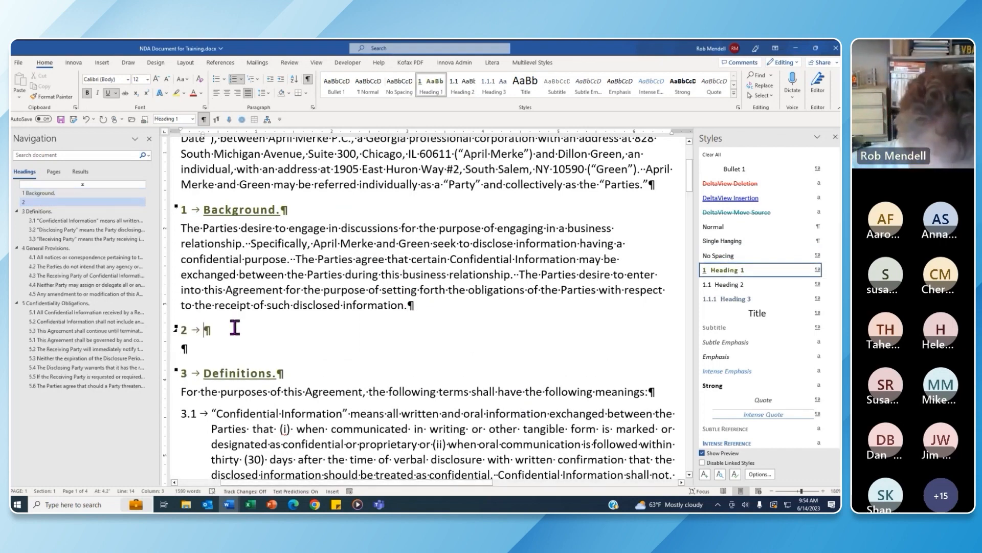
pyautogui.write('Test')
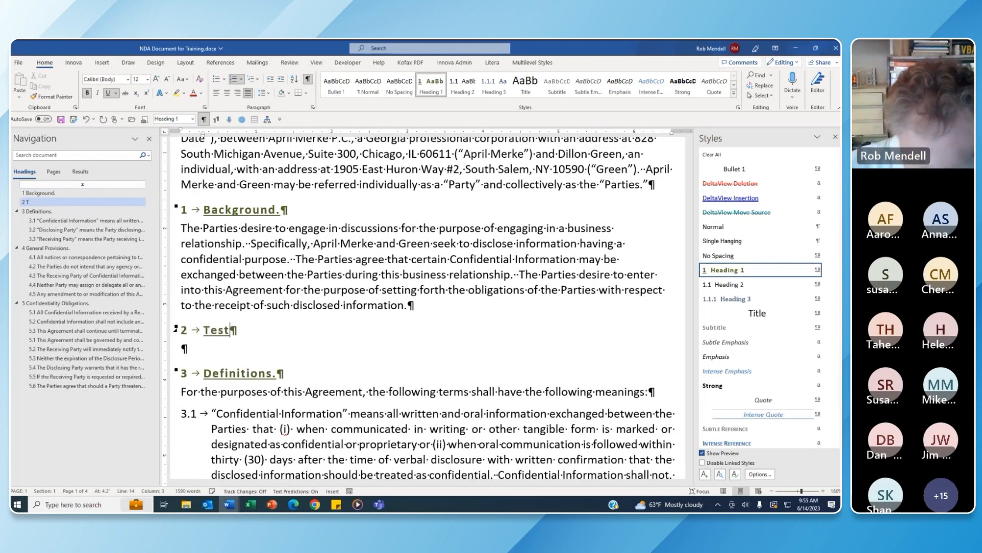
# Add a Heading 2 paragraph below the Test heading reading "This is some more text." and start a new paragraph after it.
pyautogui.press('Return')
pyautogui.hotkey('ctrl', 'alt', '2')
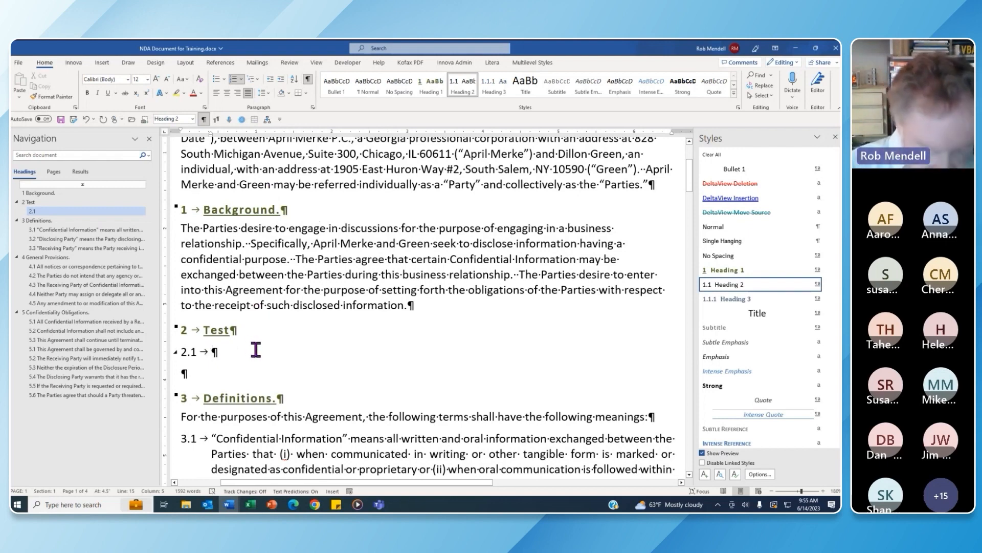
pyautogui.write('This')
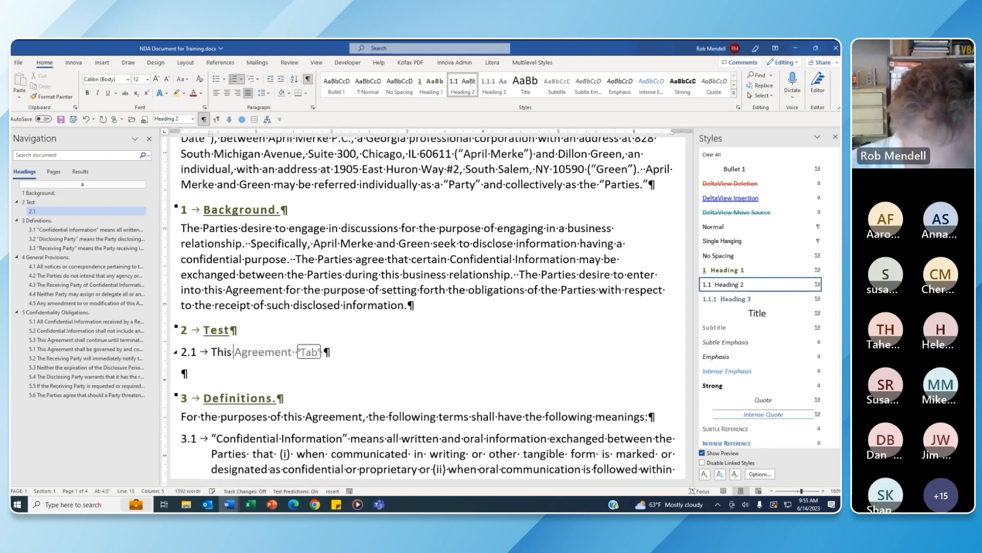
pyautogui.write(' is some mo')
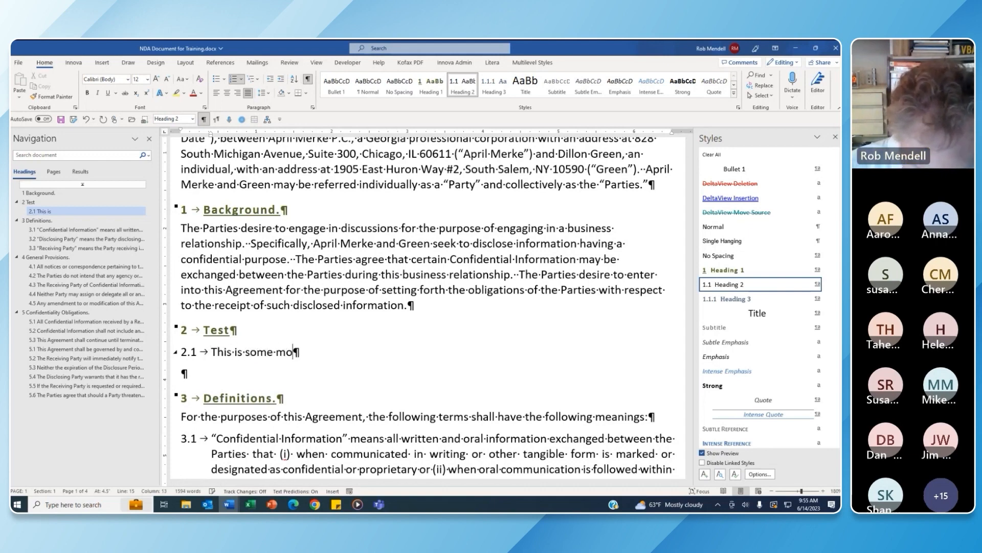
pyautogui.write('re text.')
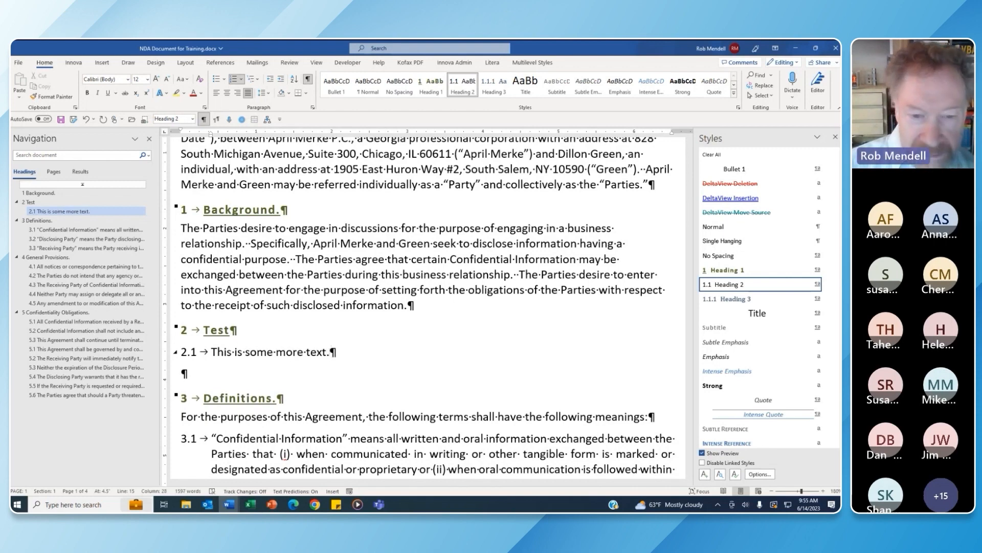
pyautogui.press('Return')
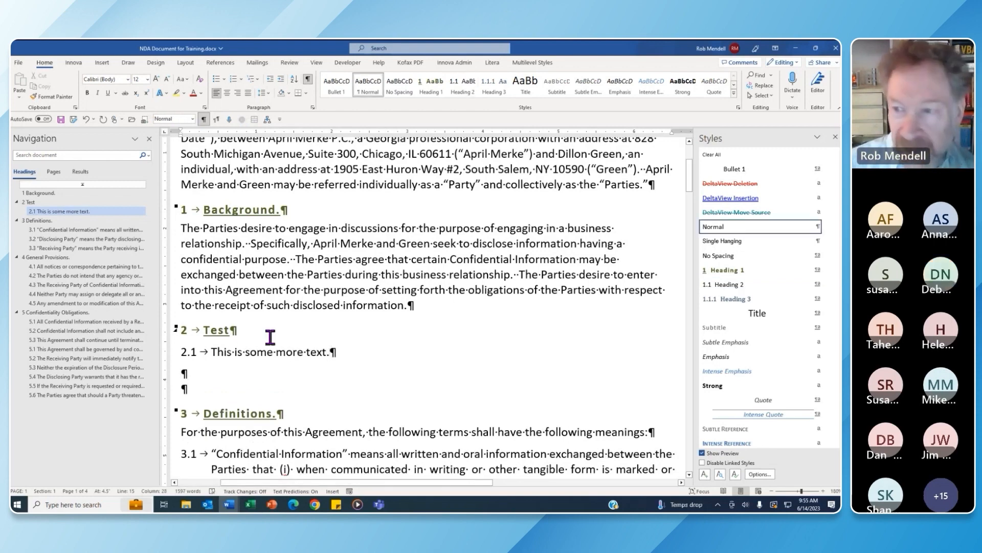
# Modify the Heading 2 style so that the style for the following paragraph is Heading 2.
pyautogui.click(827, 285)
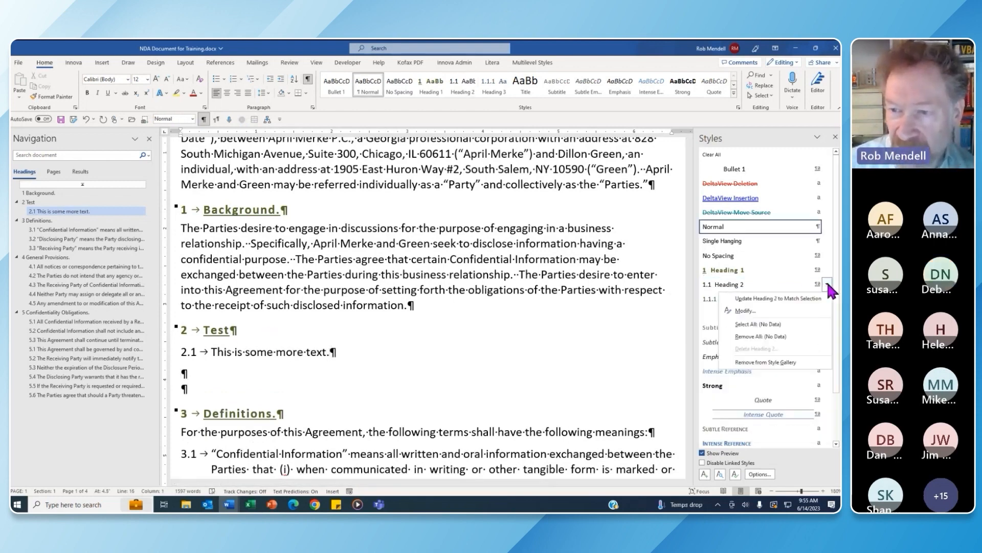
pyautogui.click(792, 310)
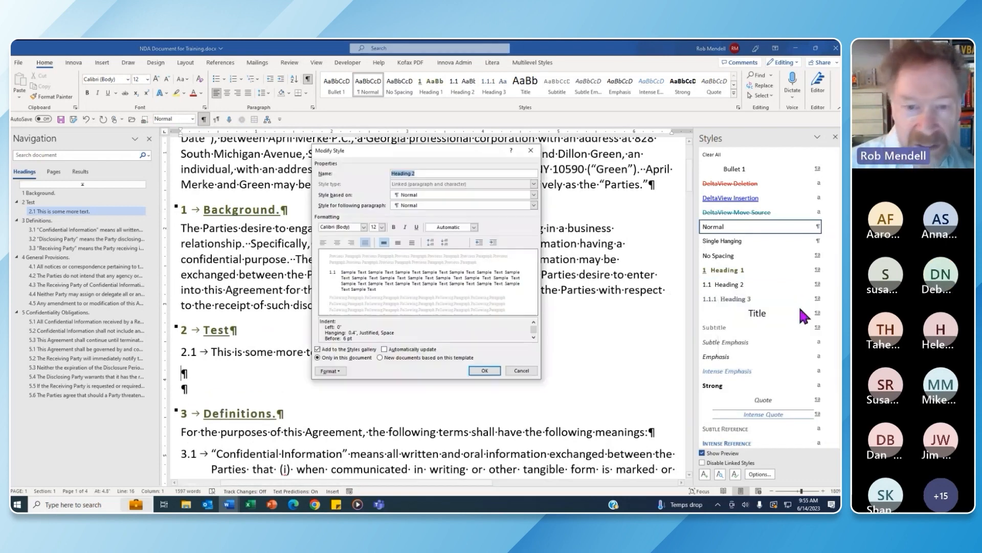
pyautogui.click(534, 205)
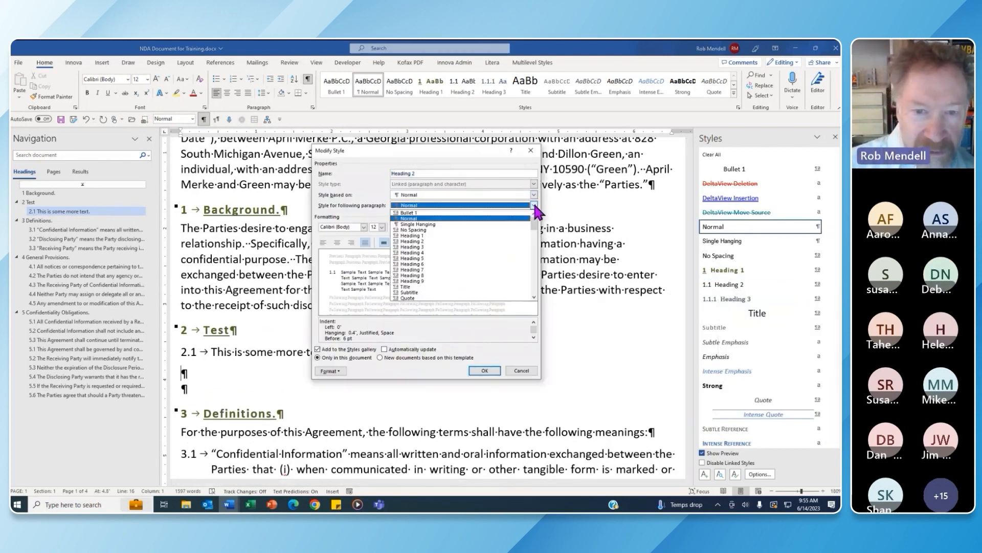
pyautogui.click(478, 241)
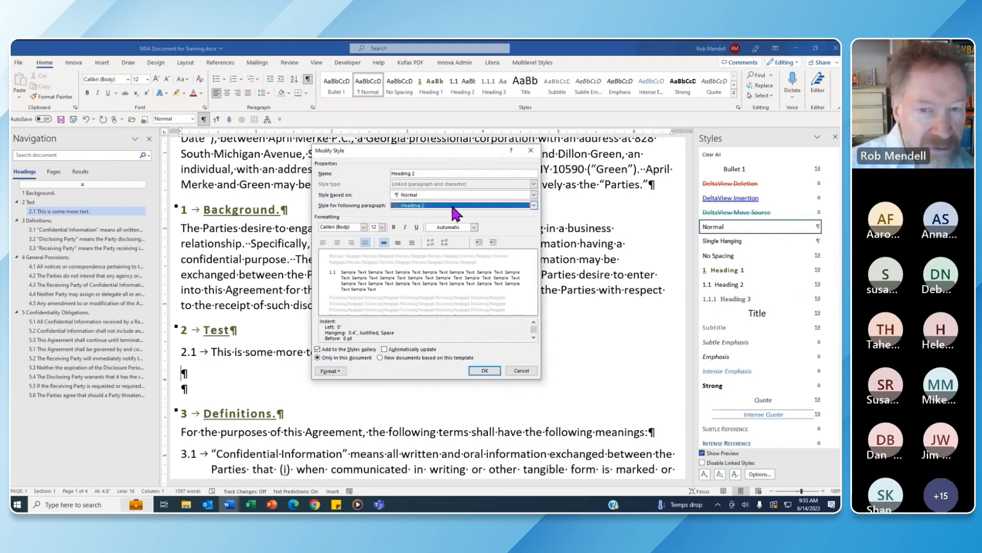
pyautogui.click(484, 369)
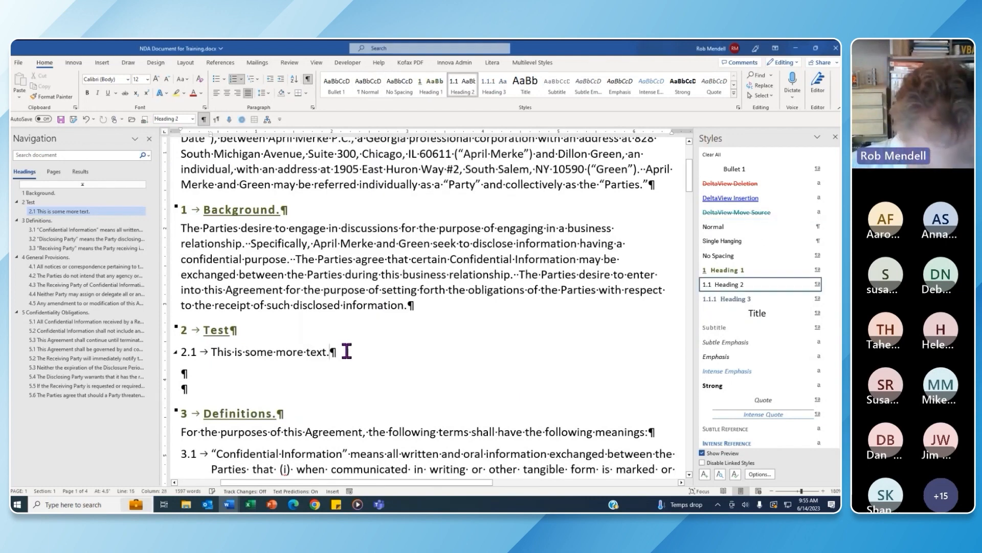
# Append "Hello." to paragraph 2.1, add a Heading 2 paragraph reading "The other house is blue." below it, and start another paragraph.
pyautogui.write('Hello')
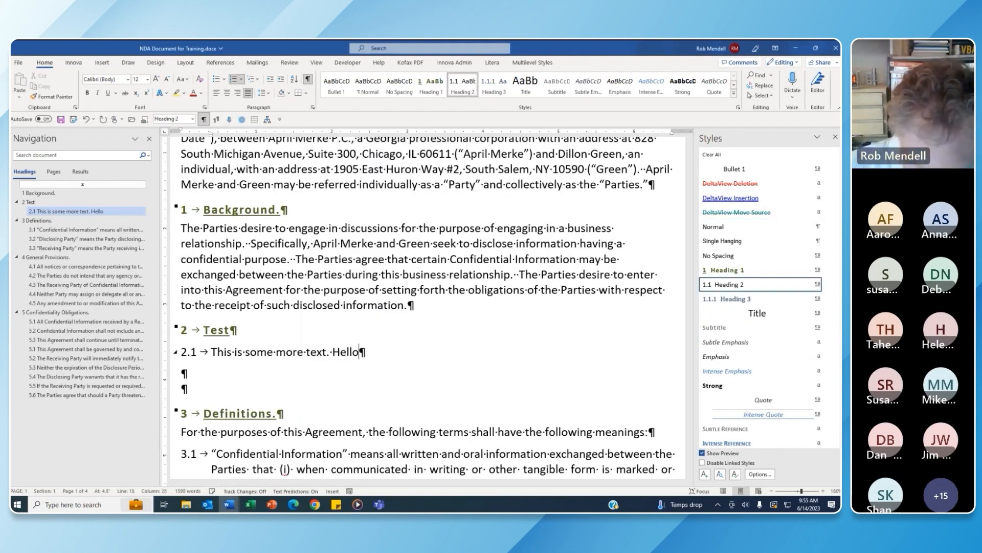
pyautogui.write('.')
pyautogui.press('Return')
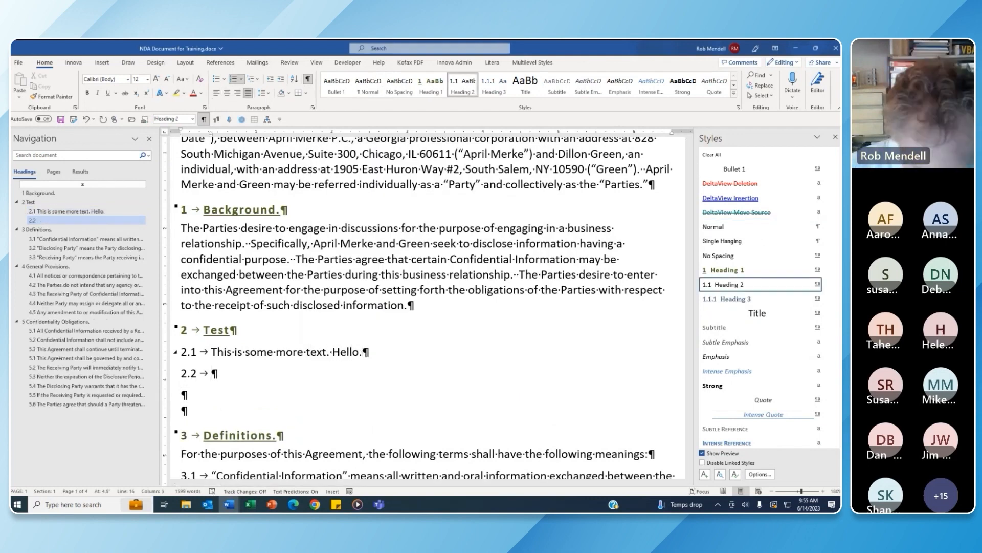
pyautogui.write('The oth')
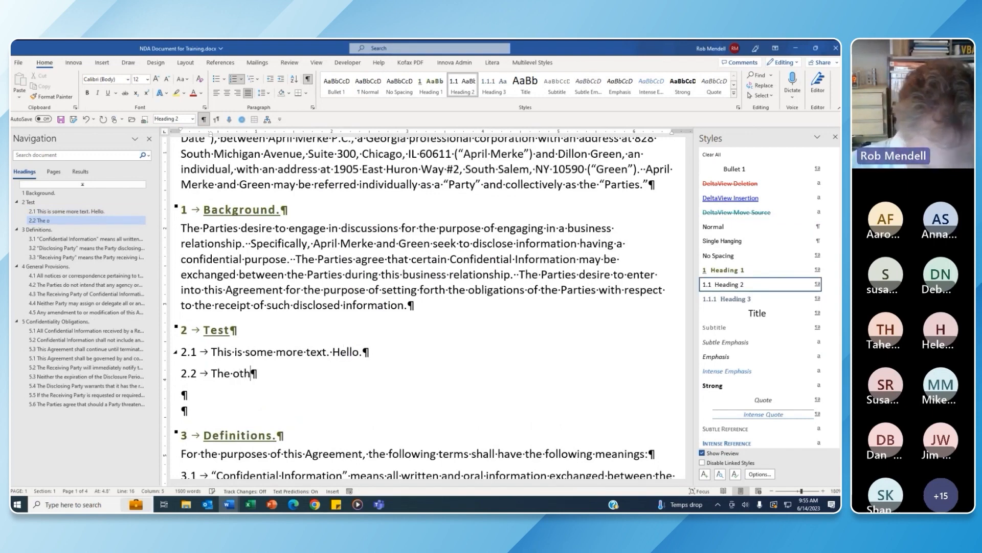
pyautogui.write('er house is ')
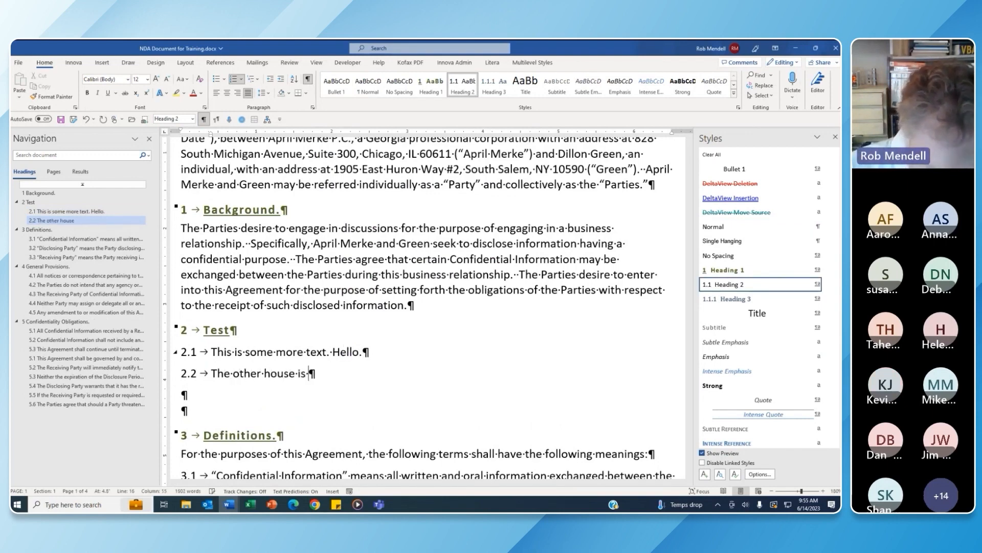
pyautogui.write('blue.')
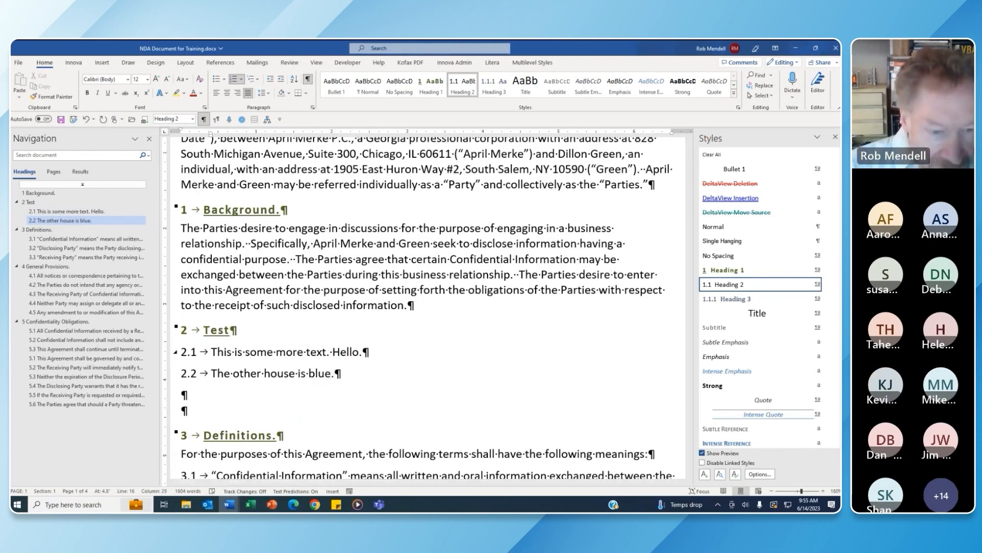
pyautogui.press('Return')
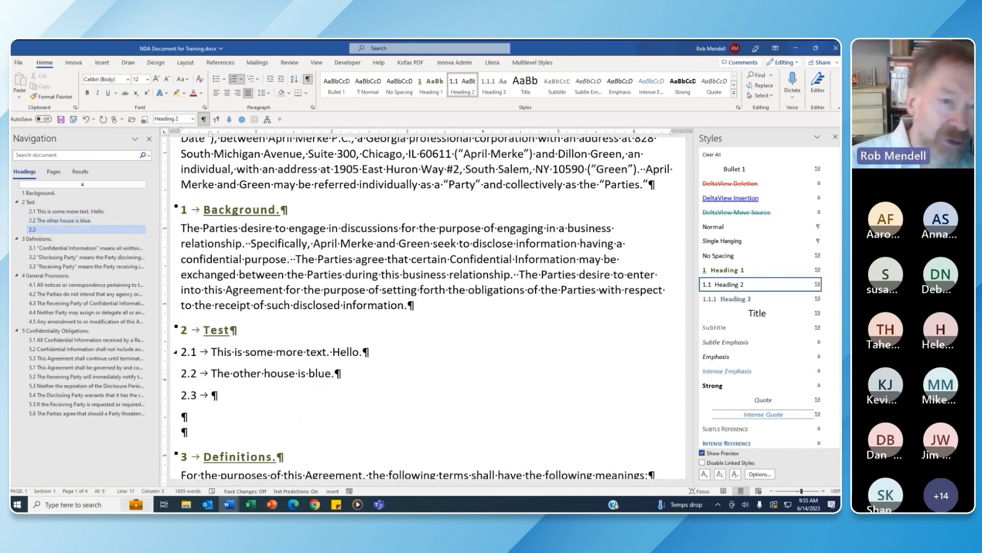
# Turn the empty paragraph below 2.2 into a Heading 1 reading "Colors" and start a new paragraph under it.
pyautogui.click(727, 272)
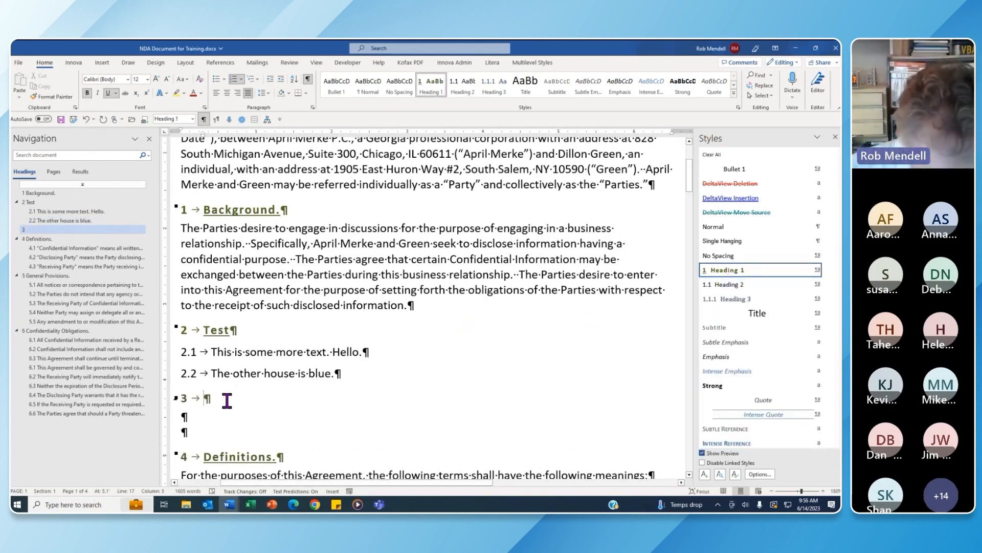
pyautogui.write('Colors')
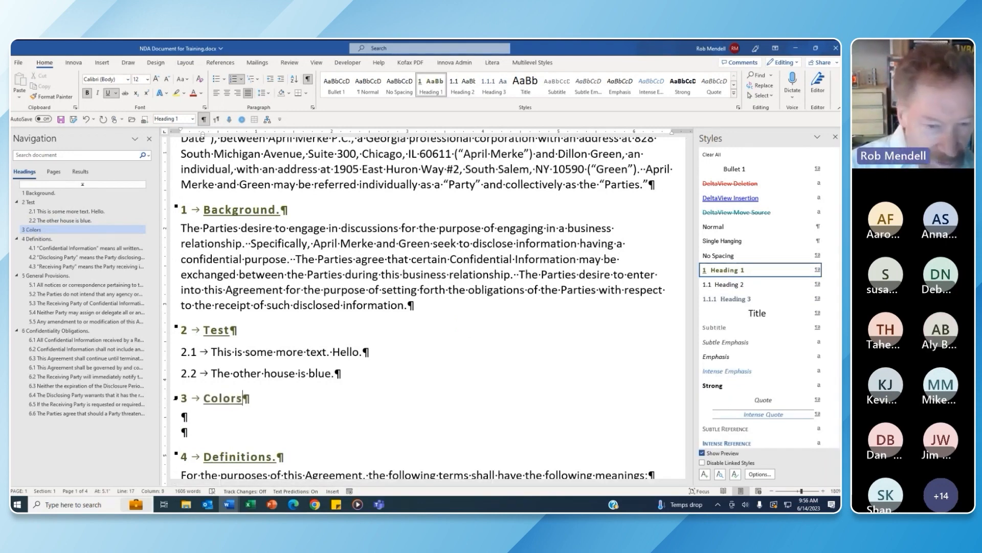
pyautogui.press('Return')
pyautogui.press('Tab')
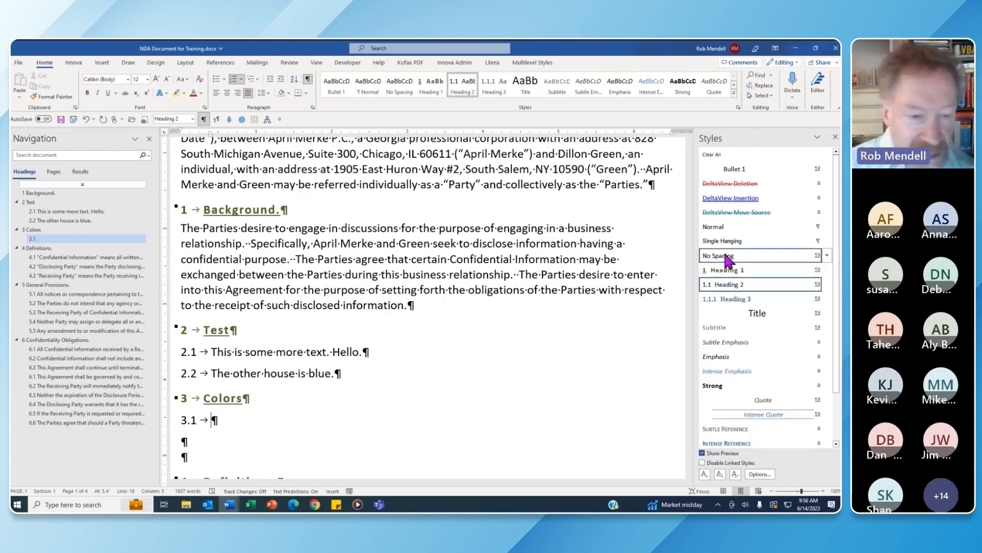
# Apply the No Spacing style to the paragraph under Colors and generate sample text there with =rand().
pyautogui.click(725, 257)
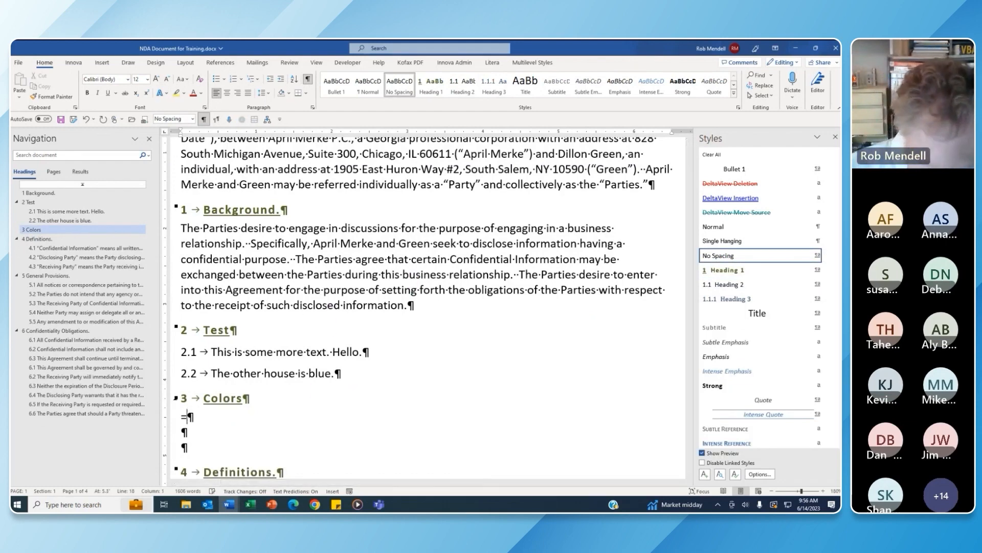
pyautogui.write('=rand()')
pyautogui.press('Return')
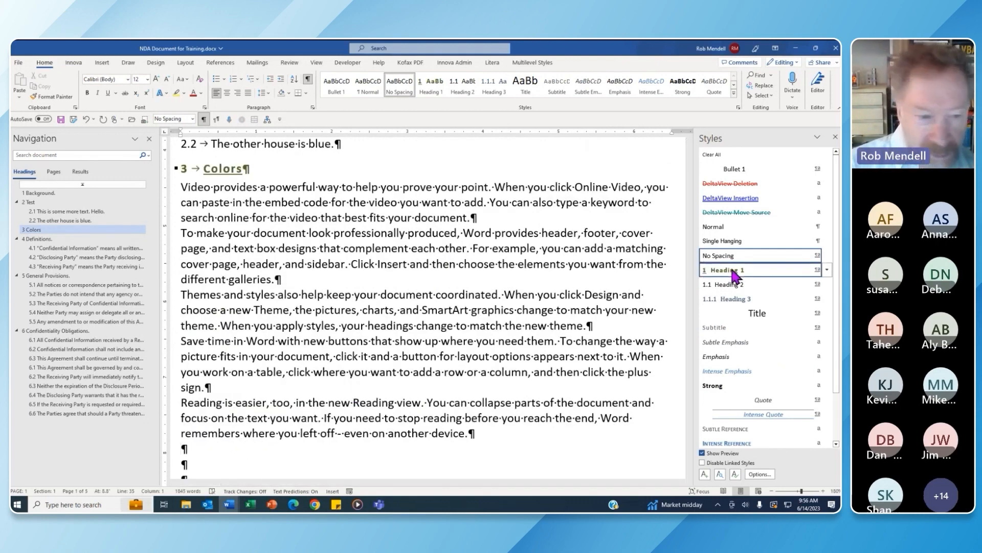
# Add a Heading 1 reading "Numbers" after the sample text, followed by a Heading 2 paragraph reading "Onward...".
pyautogui.click(733, 271)
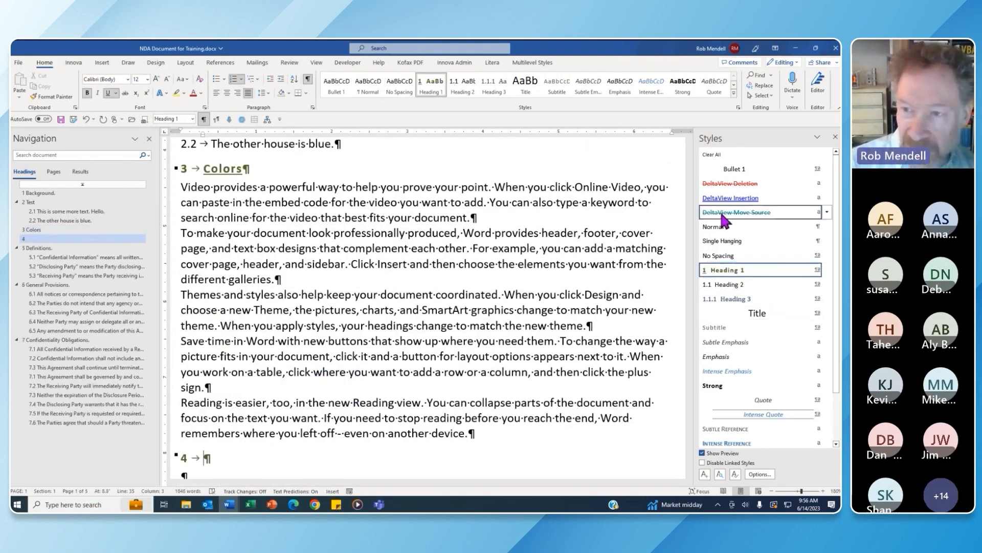
pyautogui.scroll(-4, 690, 186)
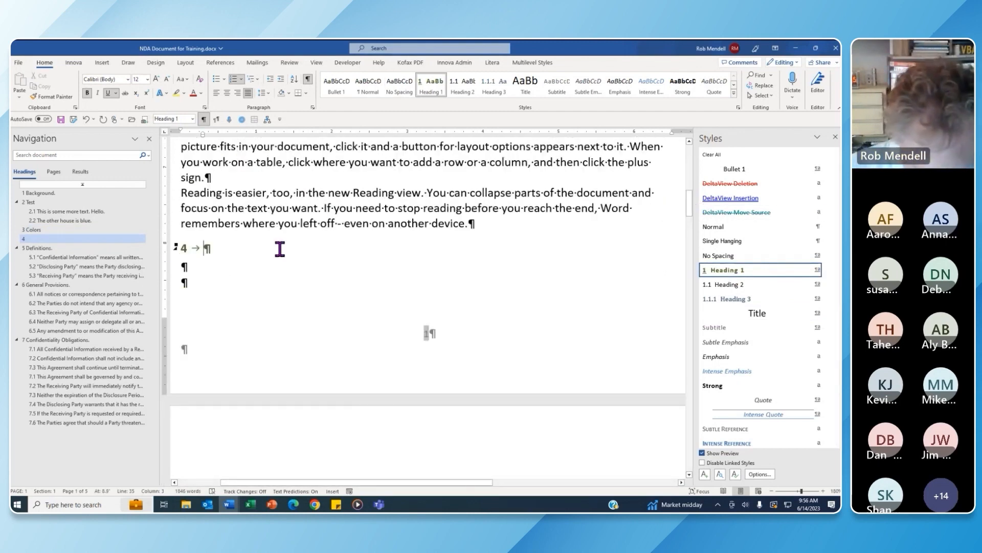
pyautogui.write('Numbers')
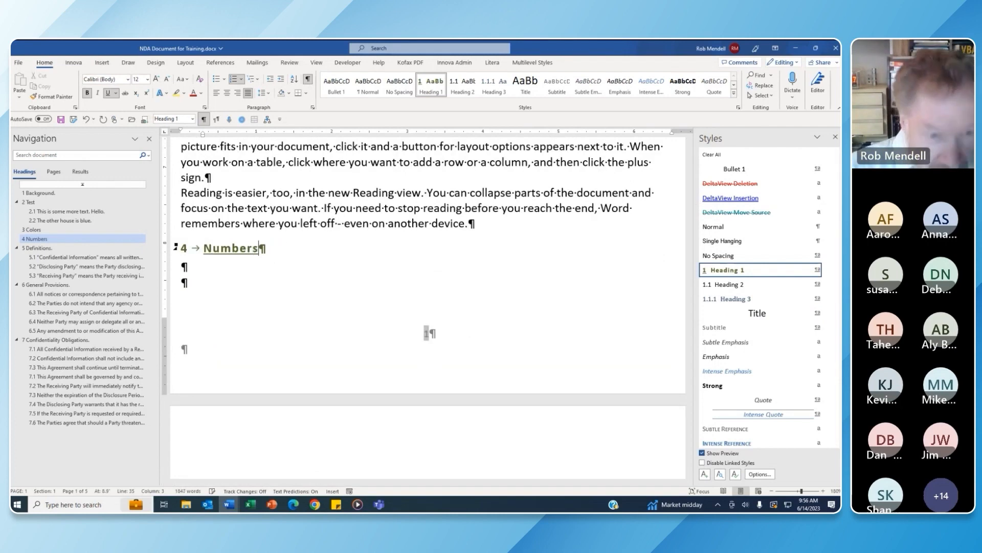
pyautogui.press('Return')
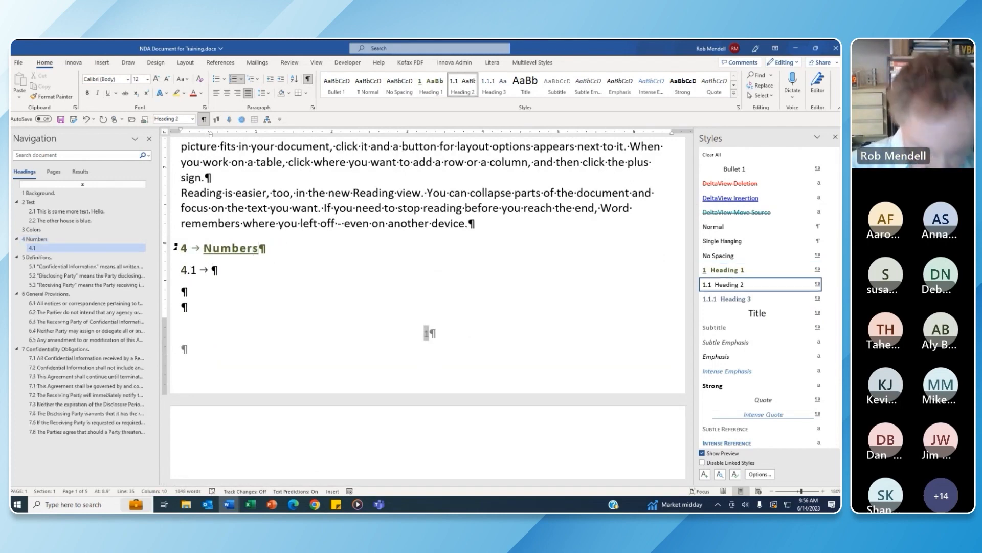
pyautogui.write('Onwa')
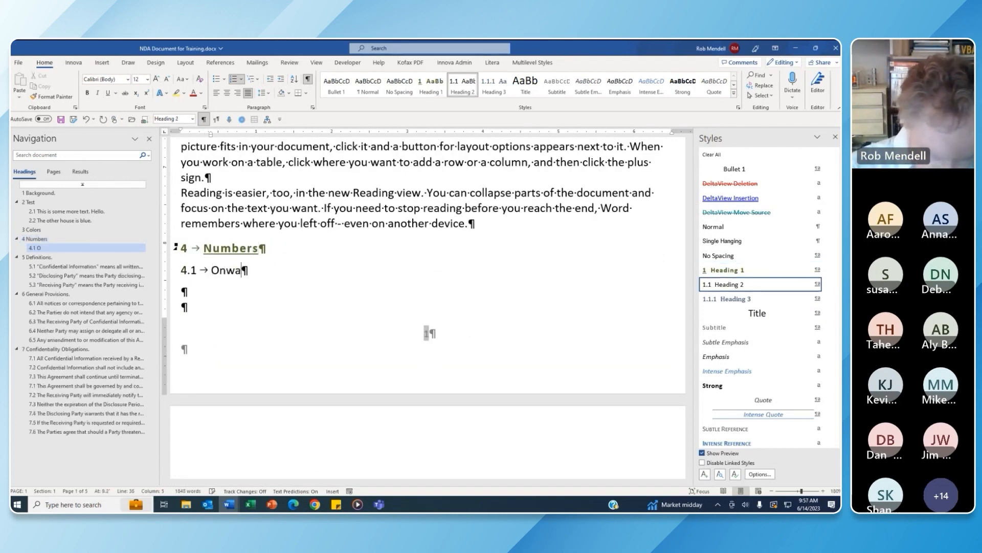
pyautogui.write('rd...')
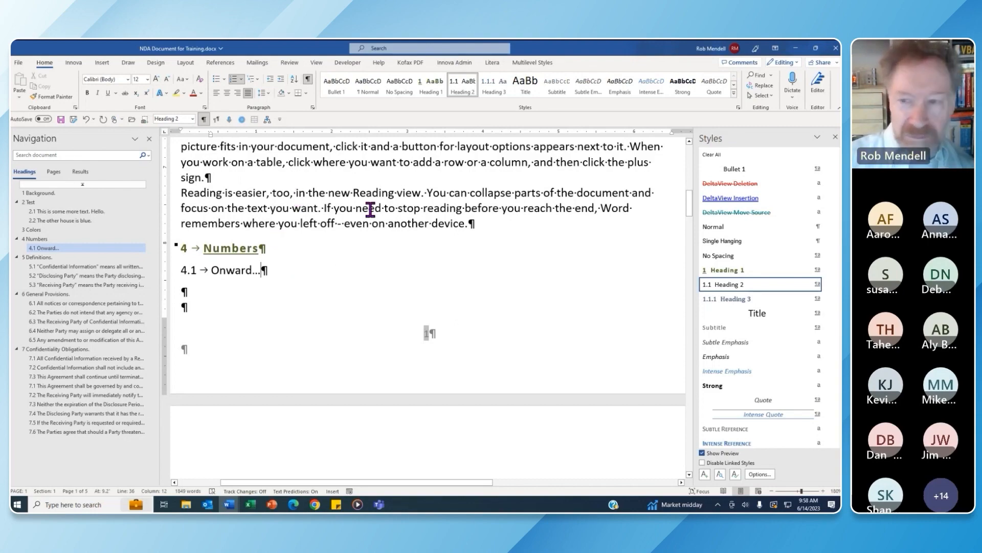
# Insert a page break before the NON-DISCLOSURE AGREEMENT title to create a blank first page.
pyautogui.moveTo(689, 203); pyautogui.dragTo(701, 163)
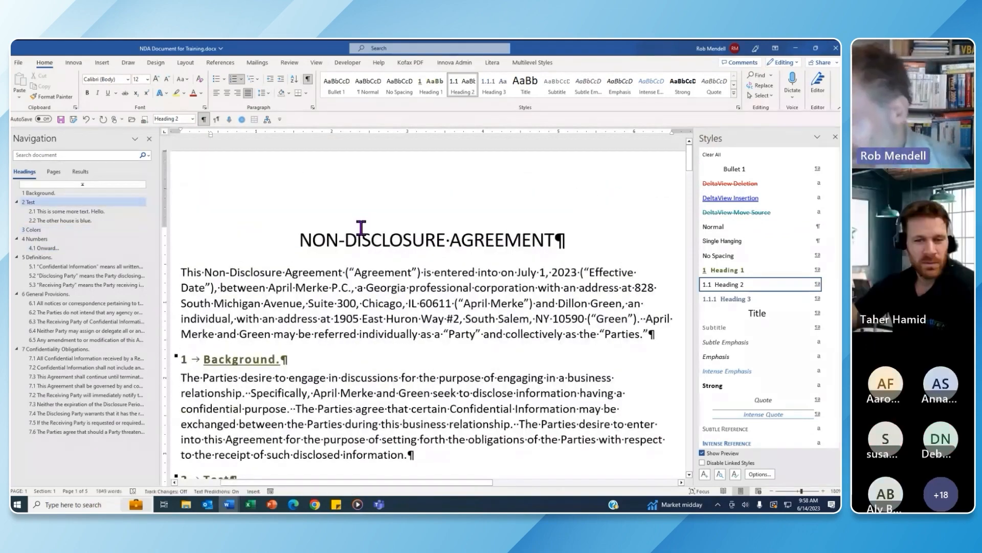
pyautogui.click(301, 240)
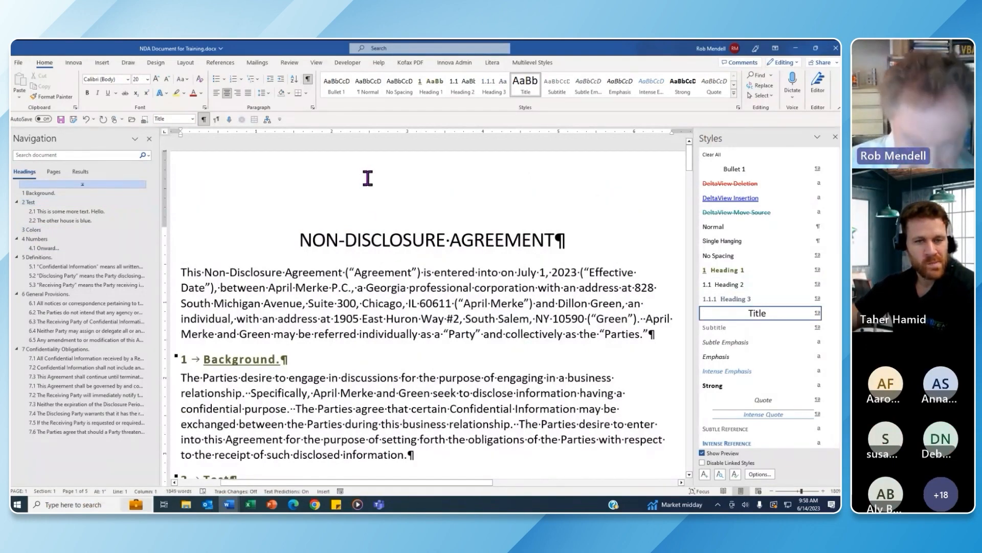
pyautogui.hotkey('ctrl', 'Return')
pyautogui.moveTo(687, 195); pyautogui.dragTo(689, 145)
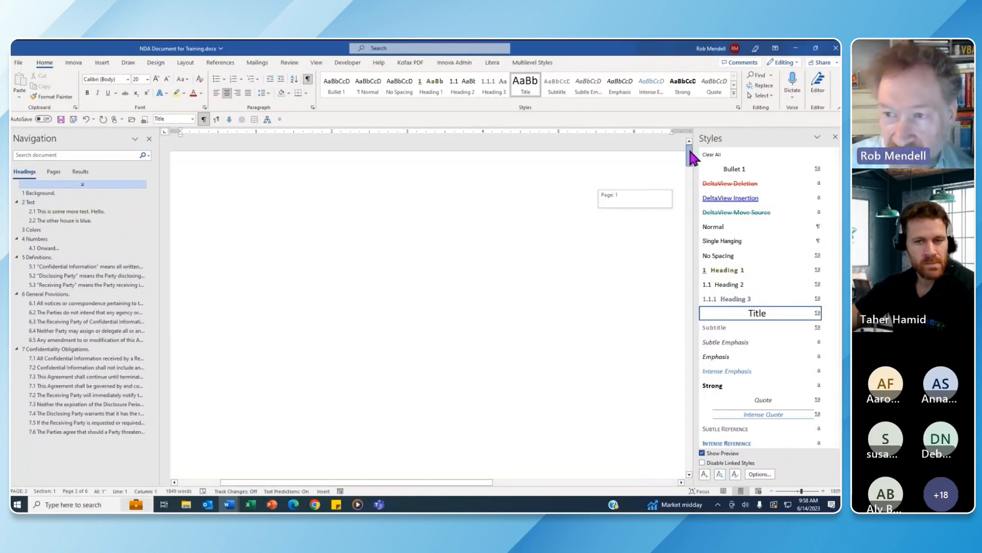
# Start a custom table of contents at the end of the page break line and open its options.
pyautogui.click(309, 266)
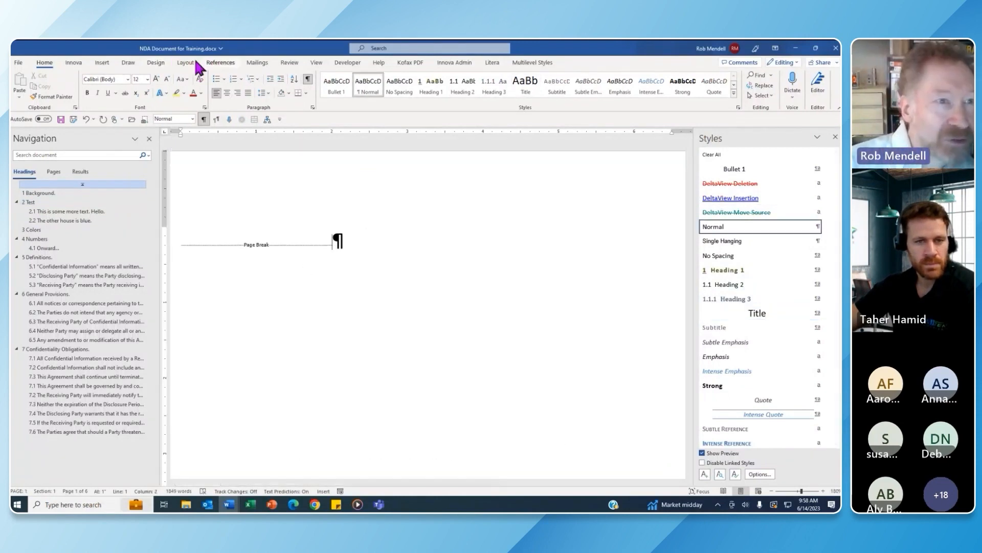
pyautogui.click(107, 63)
pyautogui.click(215, 64)
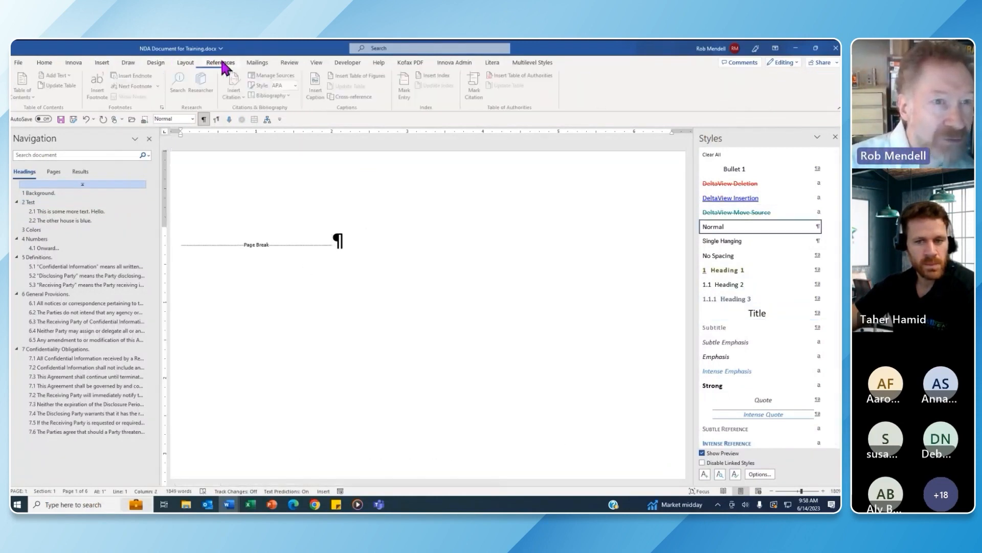
pyautogui.click(30, 95)
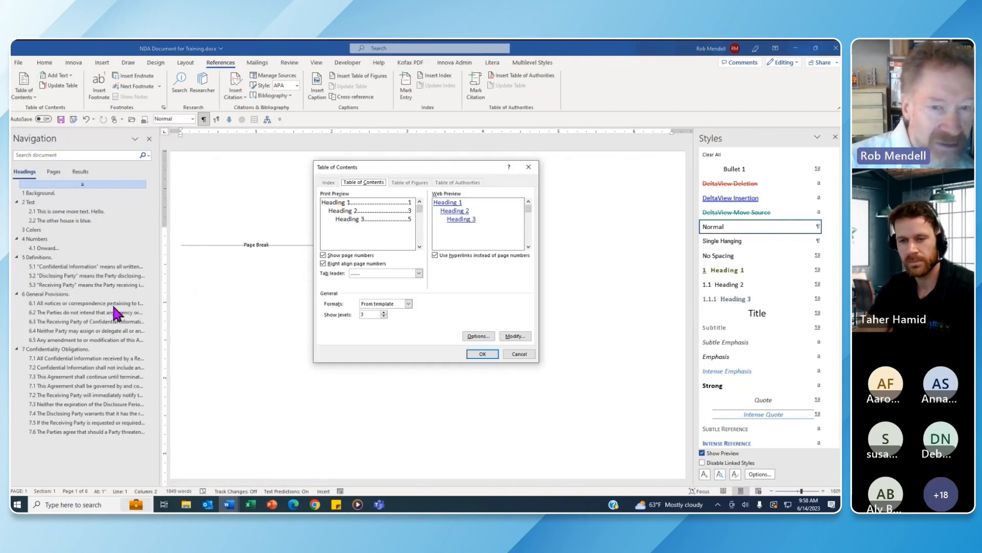
pyautogui.click(488, 336)
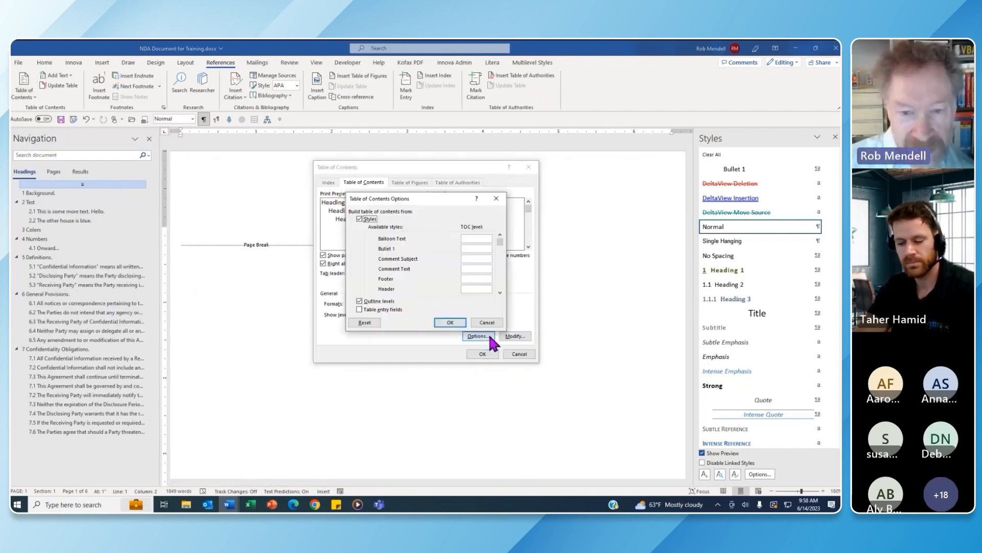
# Clear the TOC levels of Heading 2 and Heading 3, keeping only Heading 1, and insert the table of contents.
pyautogui.click(500, 242)
pyautogui.moveTo(500, 242); pyautogui.dragTo(500, 259)
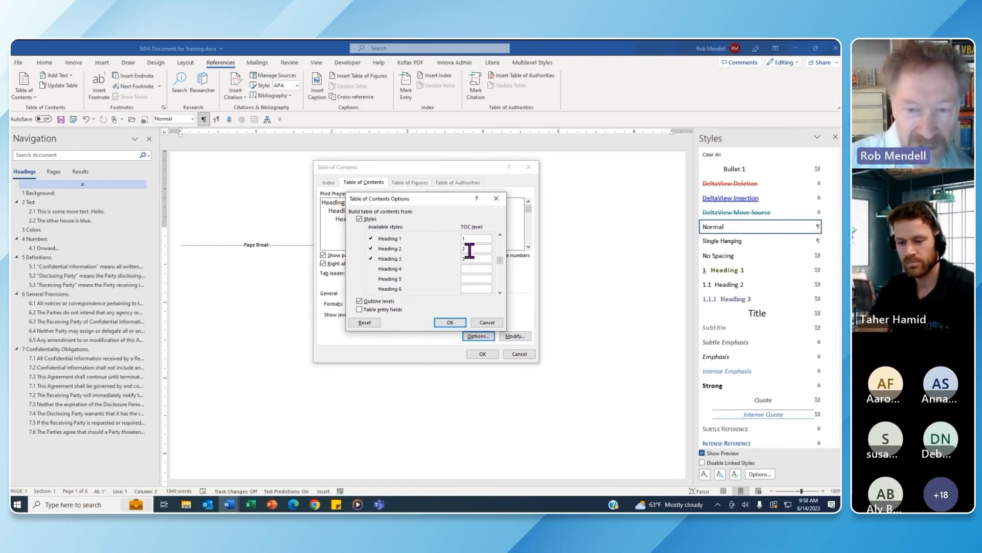
pyautogui.click(470, 249)
pyautogui.press('BackSpace')
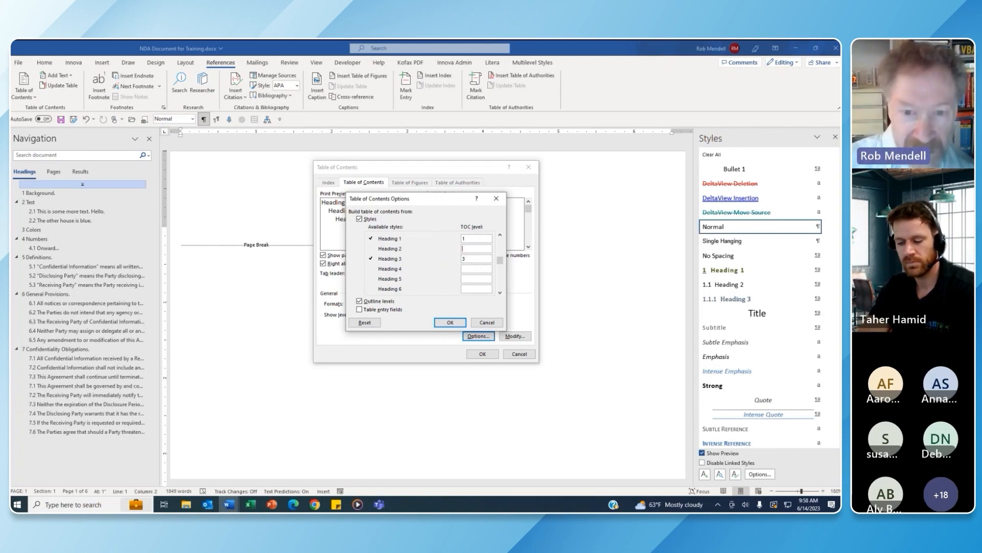
pyautogui.click(469, 259)
pyautogui.press('BackSpace')
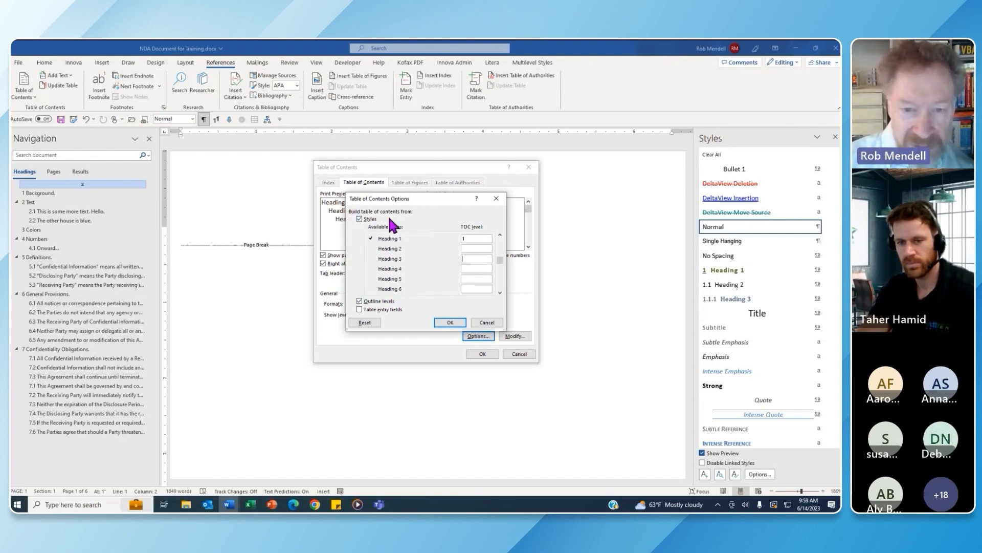
pyautogui.click(451, 322)
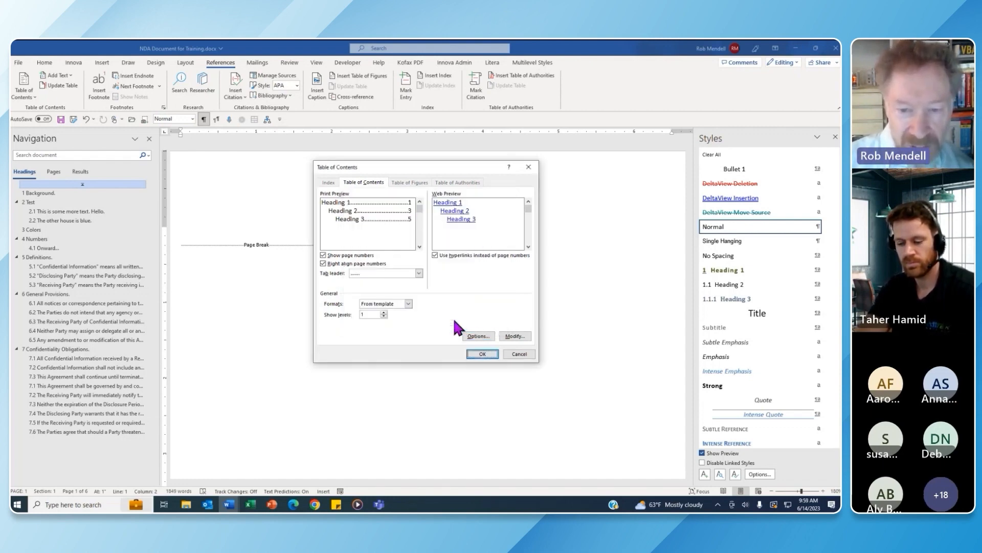
pyautogui.click(482, 353)
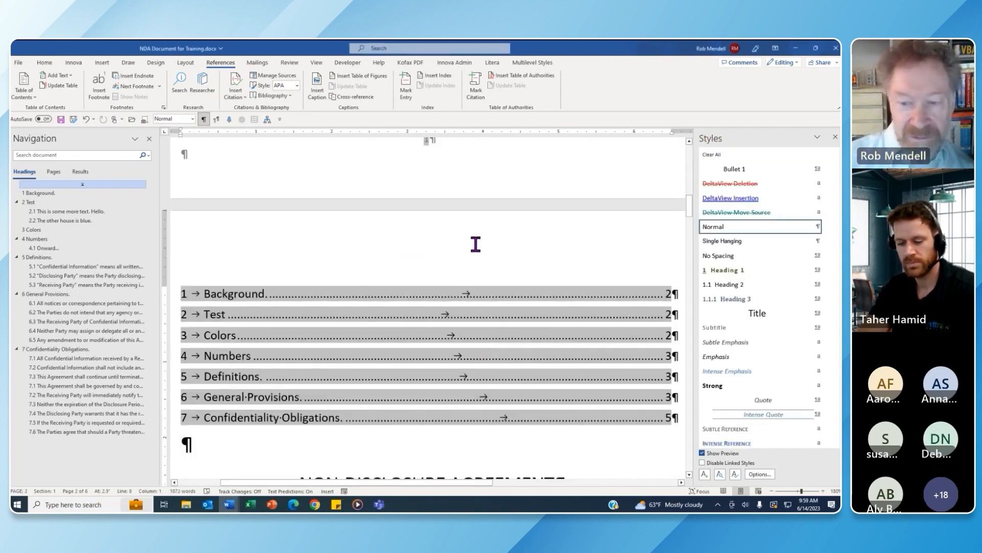
pyautogui.scroll(-3, 689, 217)
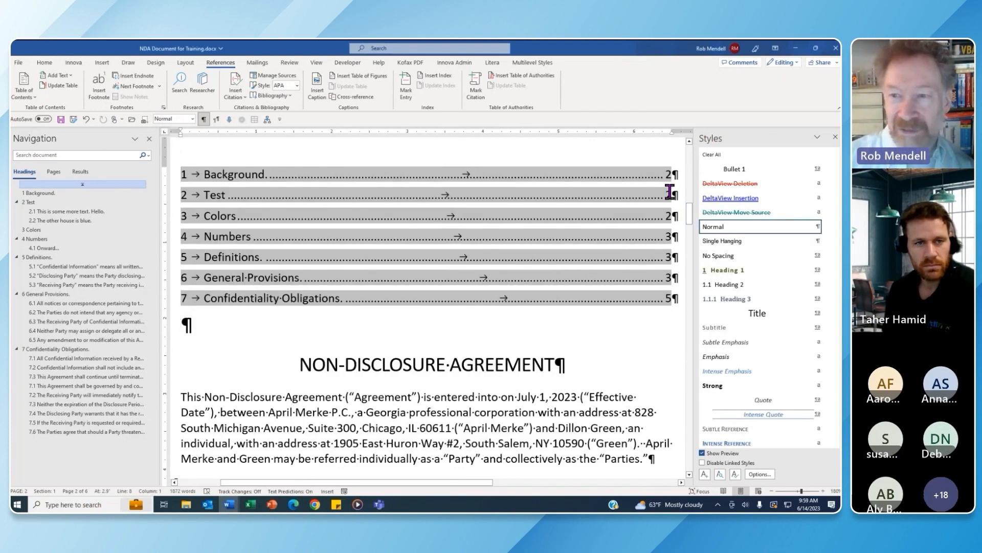
# Follow the table of contents entry to the Definitions heading and delete the two empty paragraphs above it.
pyautogui.keyDown('ctrl'); pyautogui.click(670, 264); pyautogui.keyUp('ctrl')
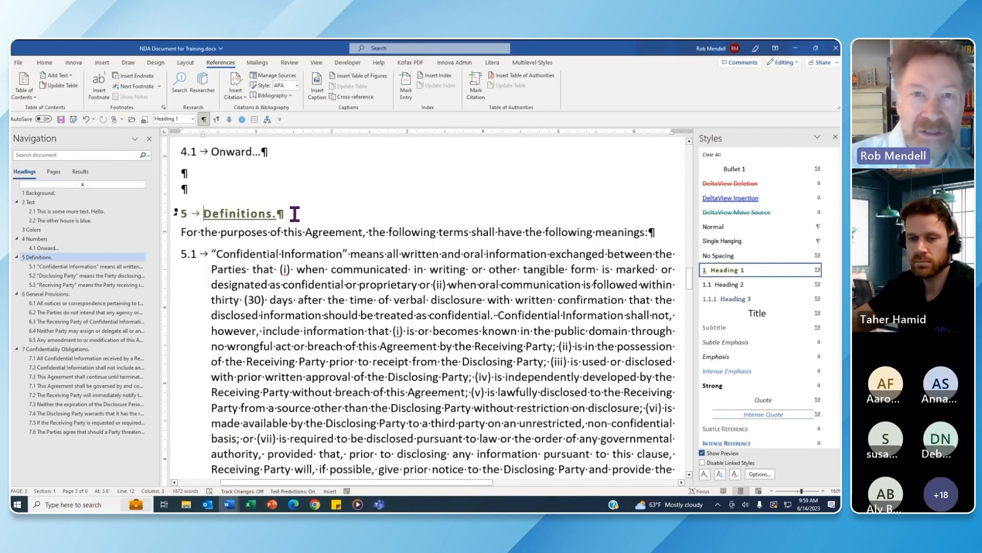
pyautogui.click(200, 172)
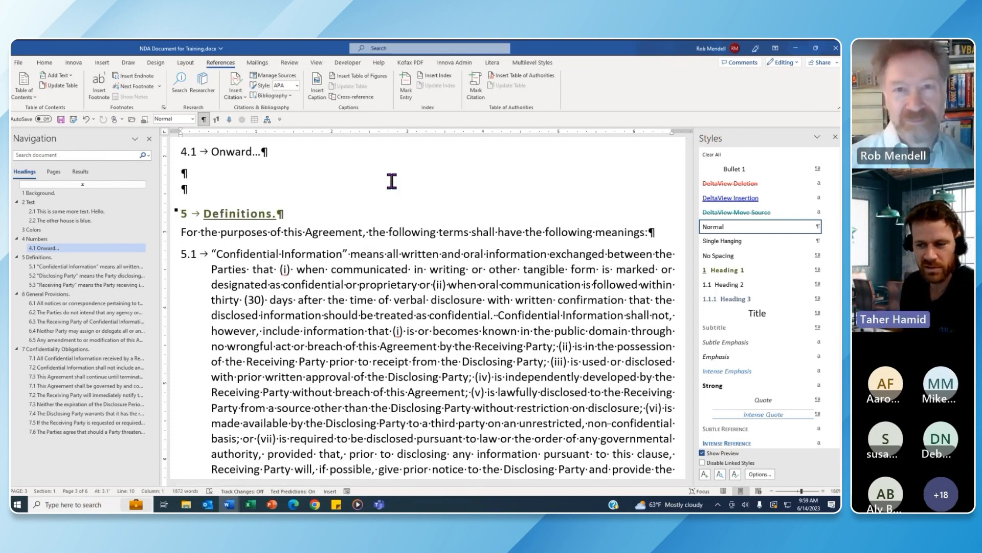
pyautogui.press('Delete')
pyautogui.press('Delete')
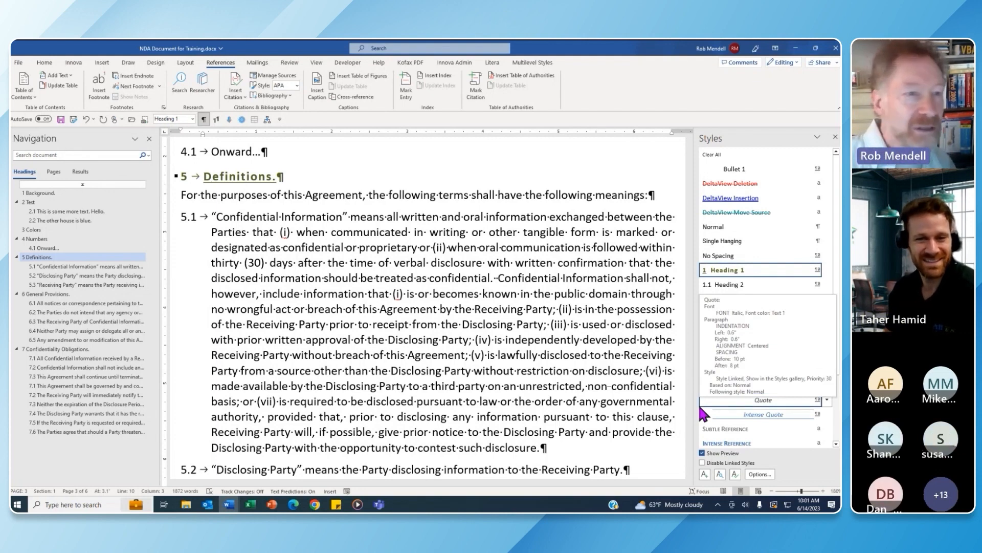
# Indent the Heading 2 paragraph "Onward..." by about 0.5 inch, moving its number and text together.
pyautogui.click(204, 136)
pyautogui.moveTo(204, 135)
pyautogui.mouseDown()
pyautogui.moveTo(216, 133)
pyautogui.moveTo(204, 136)
pyautogui.mouseUp()
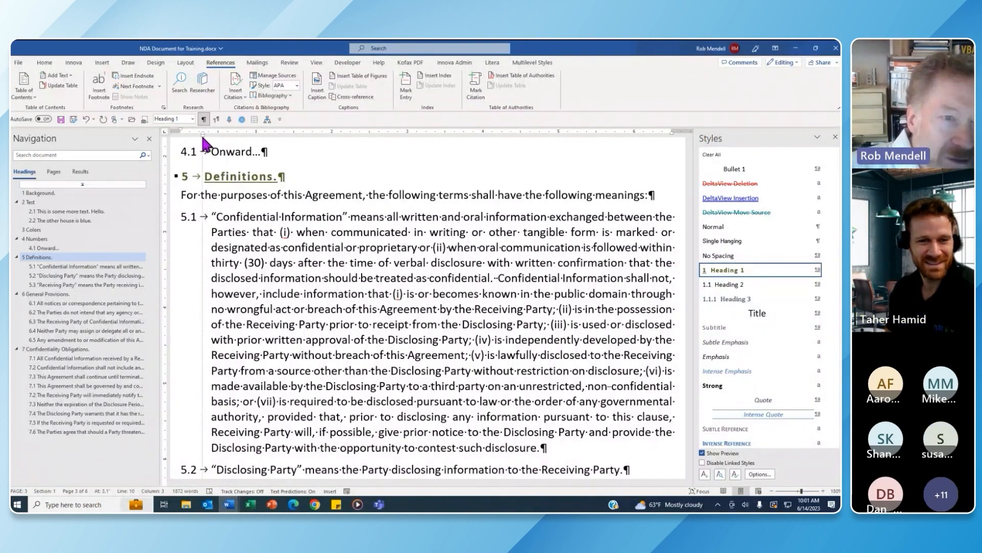
pyautogui.click(212, 138)
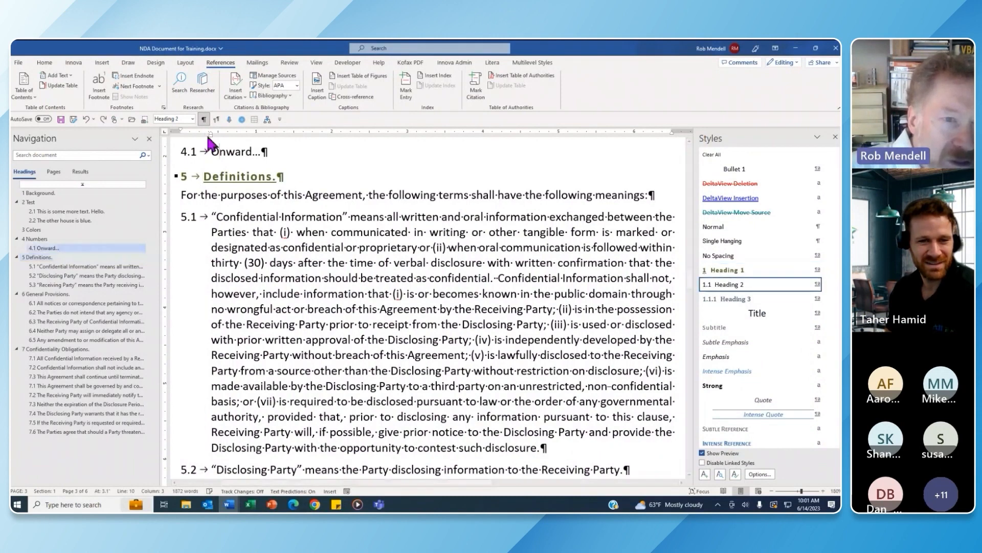
pyautogui.moveTo(211, 137); pyautogui.dragTo(250, 138)
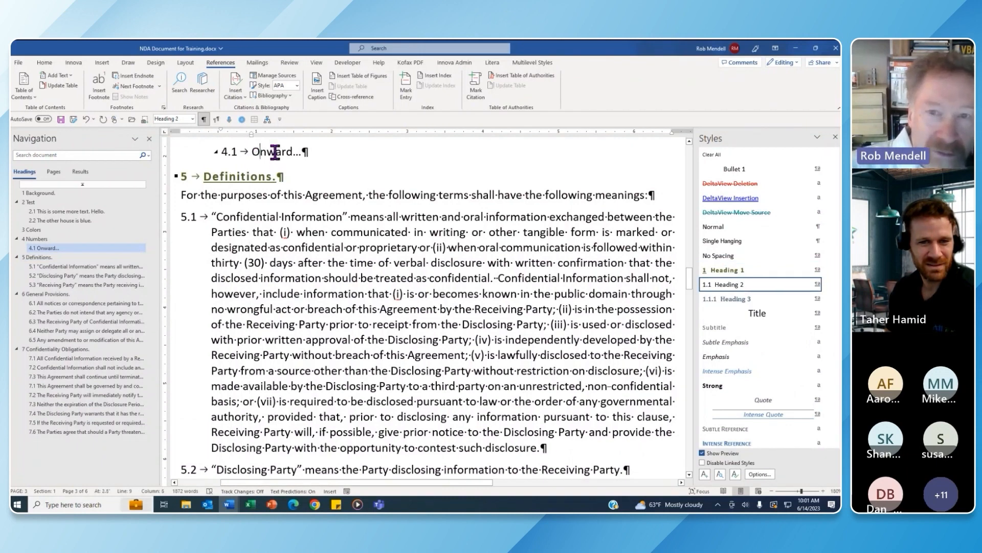
# Update the Heading 2 style to match the indented "Onward..." paragraph and check the other Heading 2 paragraphs throughout the document.
pyautogui.click(827, 284)
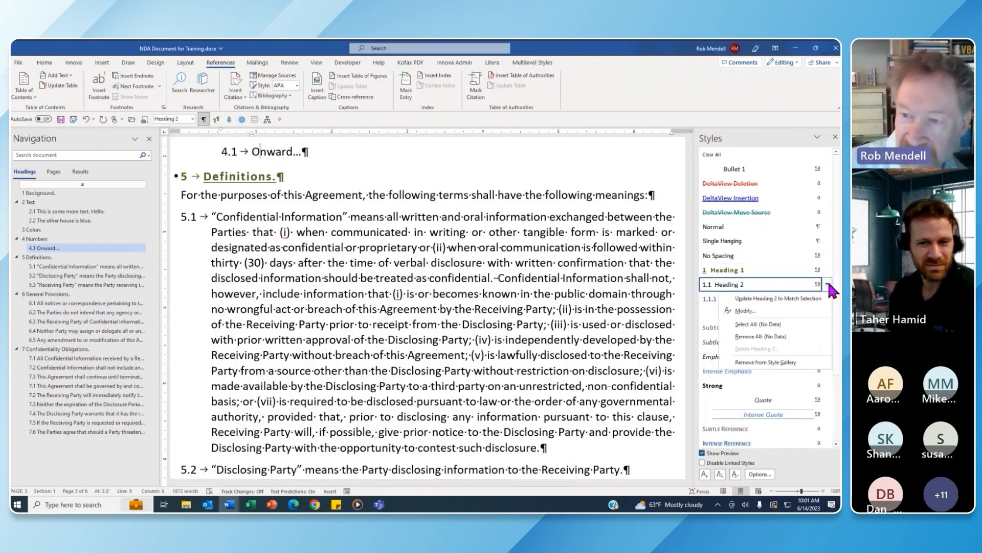
pyautogui.click(761, 299)
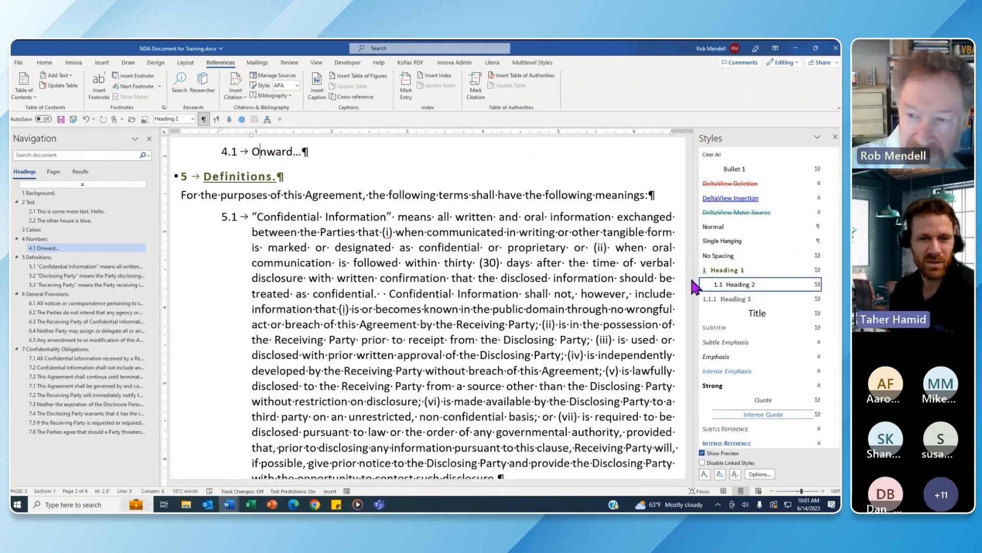
pyautogui.moveTo(687, 272); pyautogui.dragTo(694, 303)
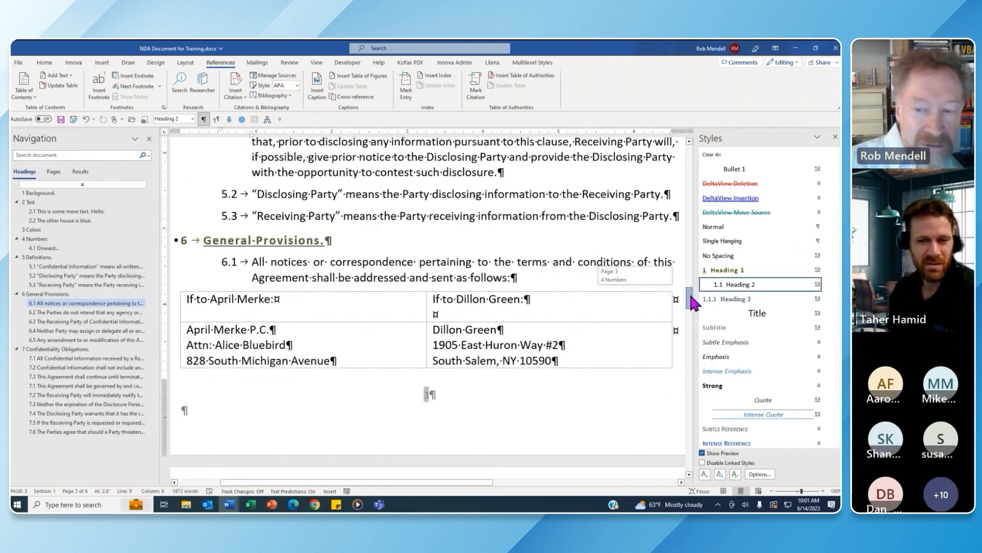
pyautogui.moveTo(692, 297); pyautogui.dragTo(689, 226)
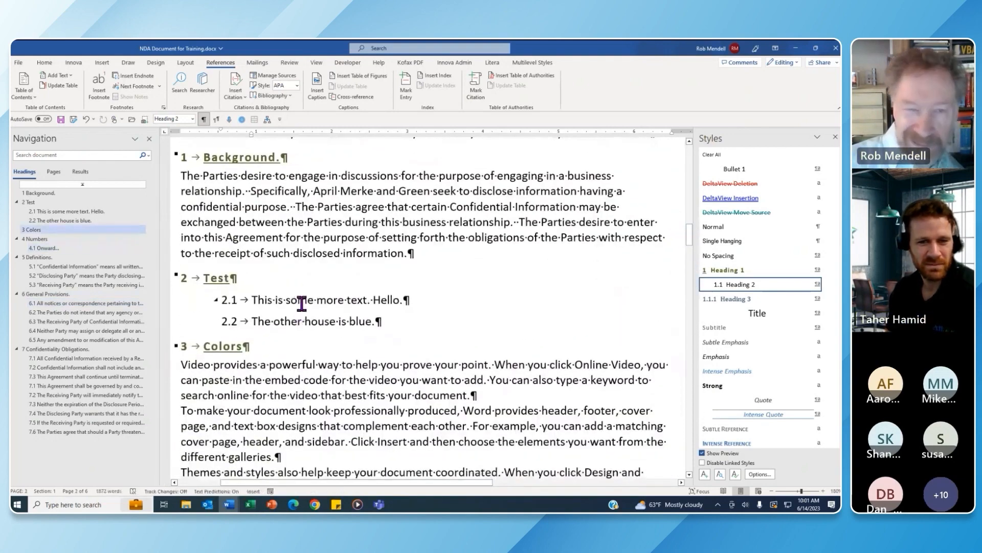